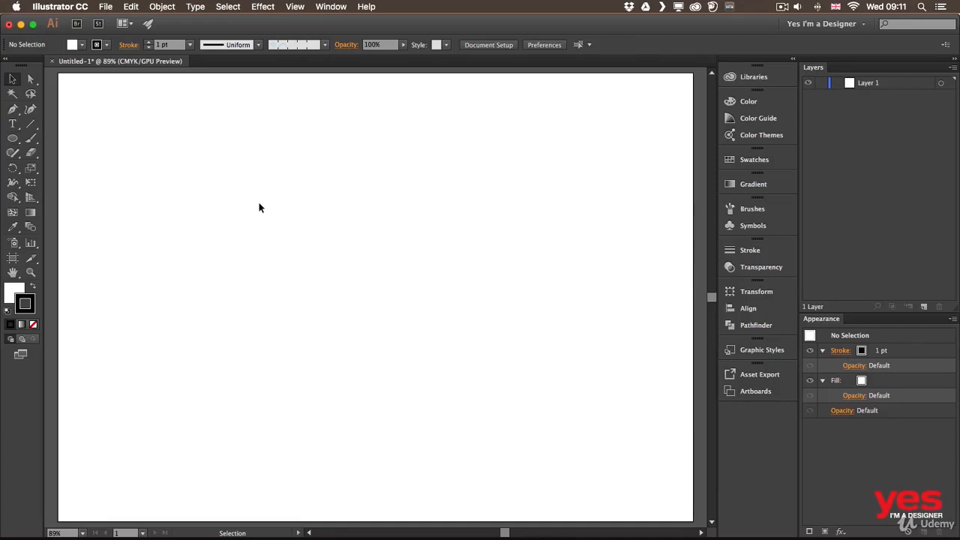
Draw a circle about 96 mm in diameter and move it to the upper left area of the artboard.
key(l)
mouse_move(197, 170)
mouse_down()
mouse_move(262, 246)
mouse_move(343, 315)
mouse_up()
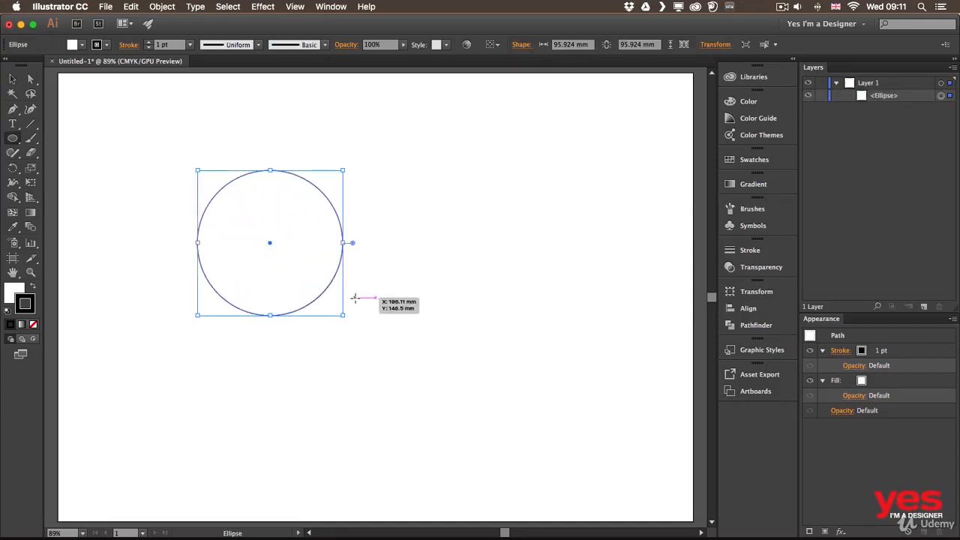
key(v)
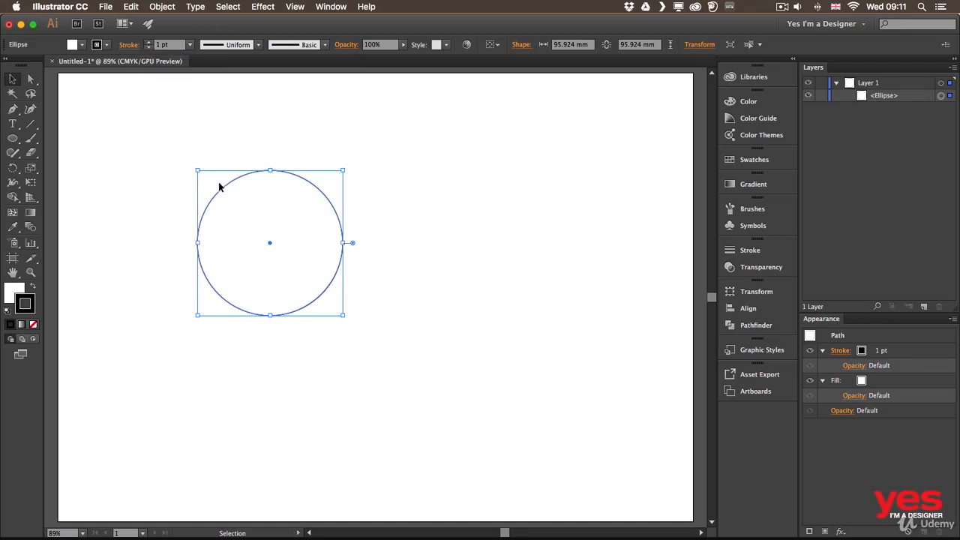
drag(225, 188, 156, 141)
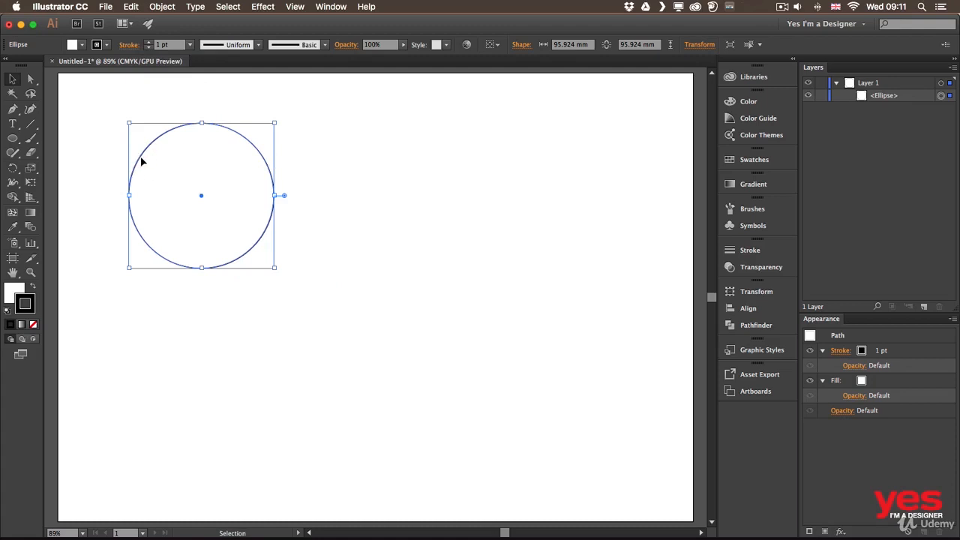
Draw a square about 75 mm wide beside the circle and a horizontal line about 97 mm long beyond it.
key(m)
mouse_move(311, 138)
mouse_down()
mouse_move(375, 213)
mouse_move(426, 251)
mouse_up()
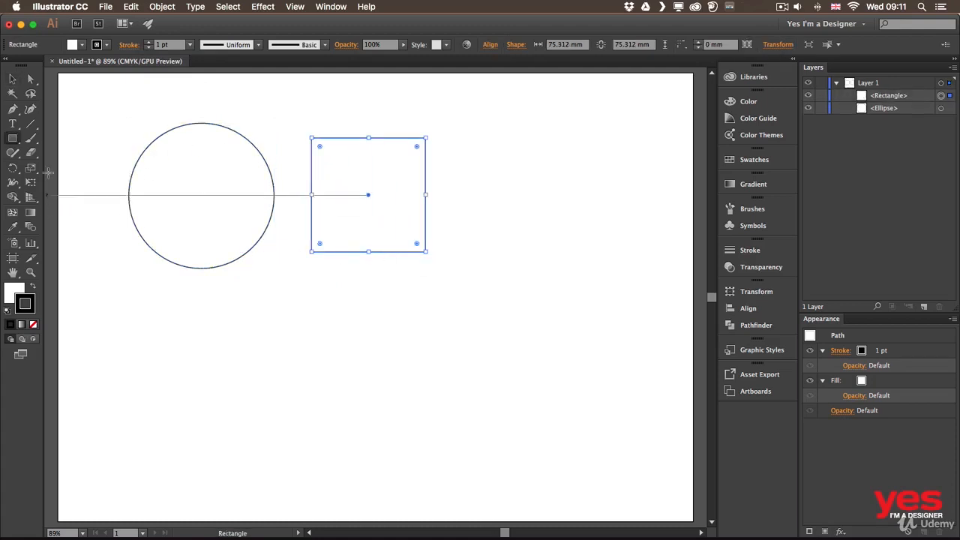
click(30, 123)
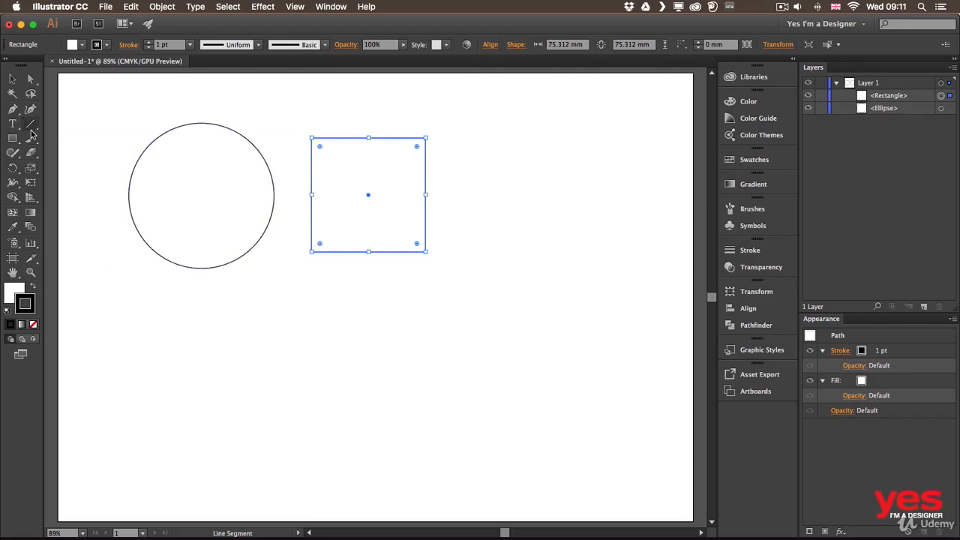
drag(466, 199, 613, 199)
key(v)
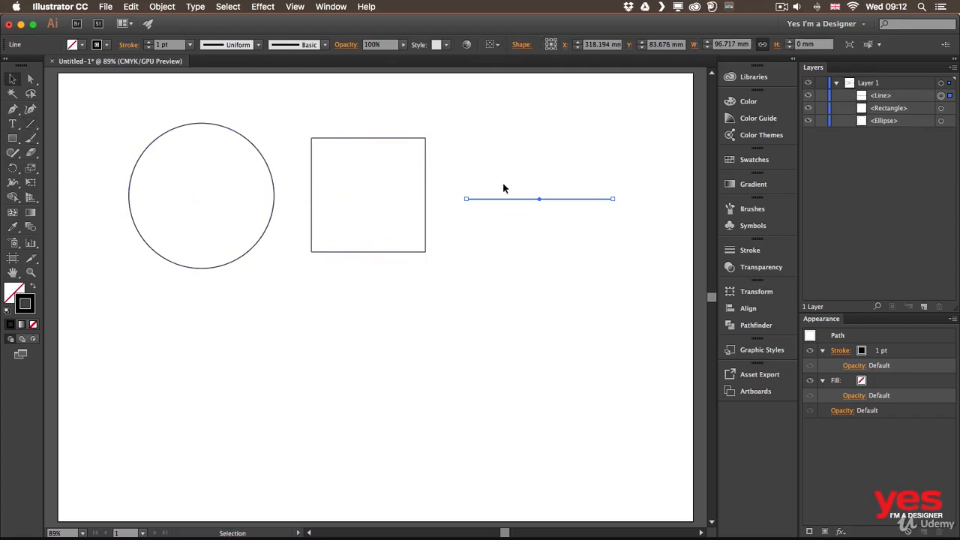
click(512, 184)
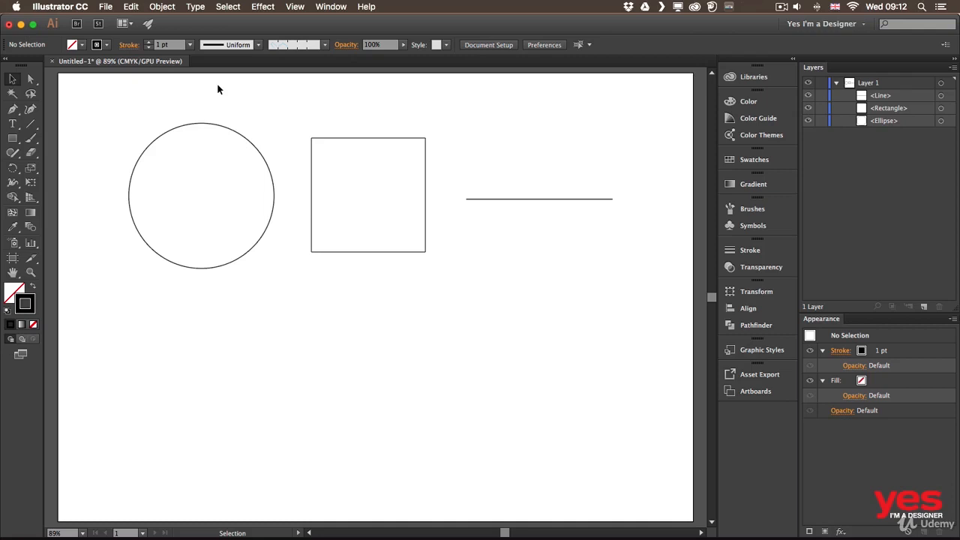
Restore the default fill and stroke colours, and set the circle's stroke weight to 10 pt.
key(d)
drag(212, 162, 212, 160)
click(191, 45)
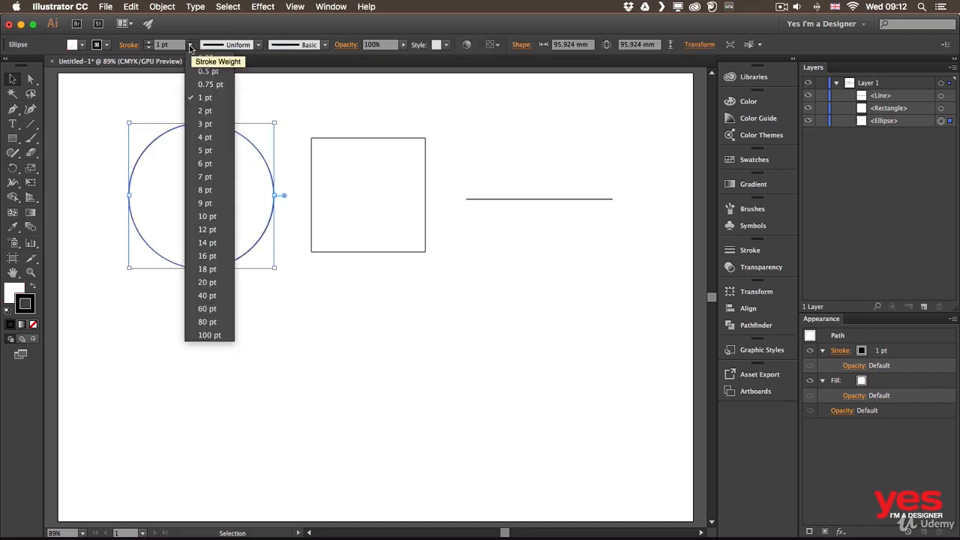
click(207, 216)
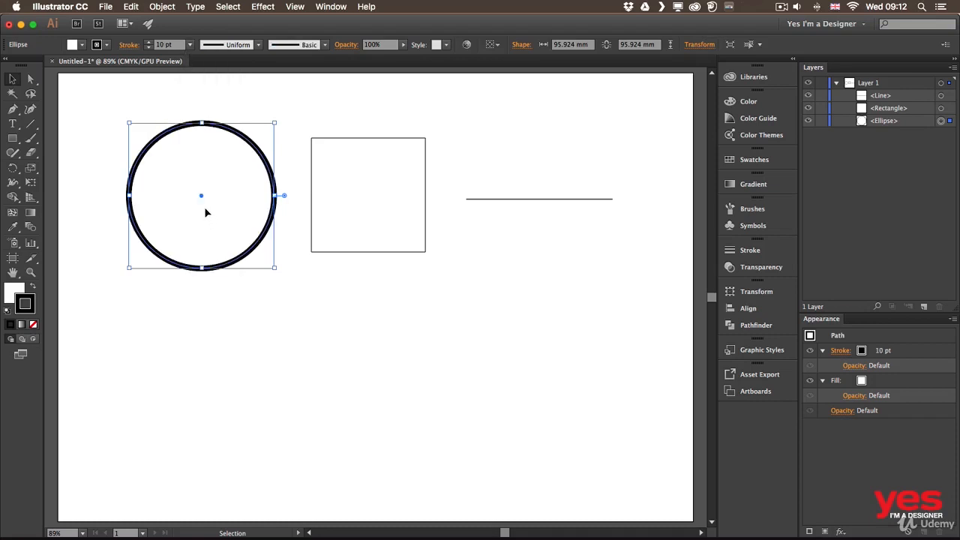
click(149, 42)
click(148, 47)
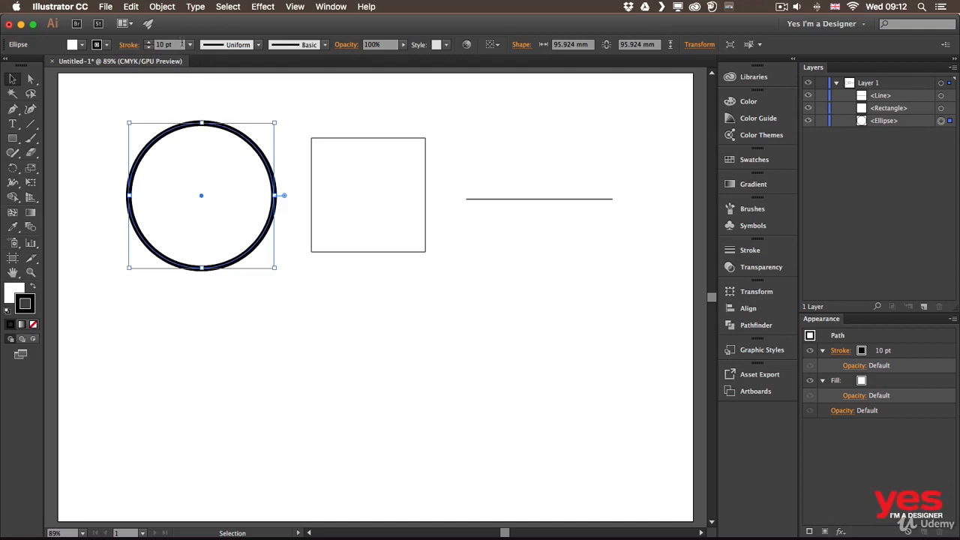
Increase the circle's stroke weight to 20 pt.
click(181, 44)
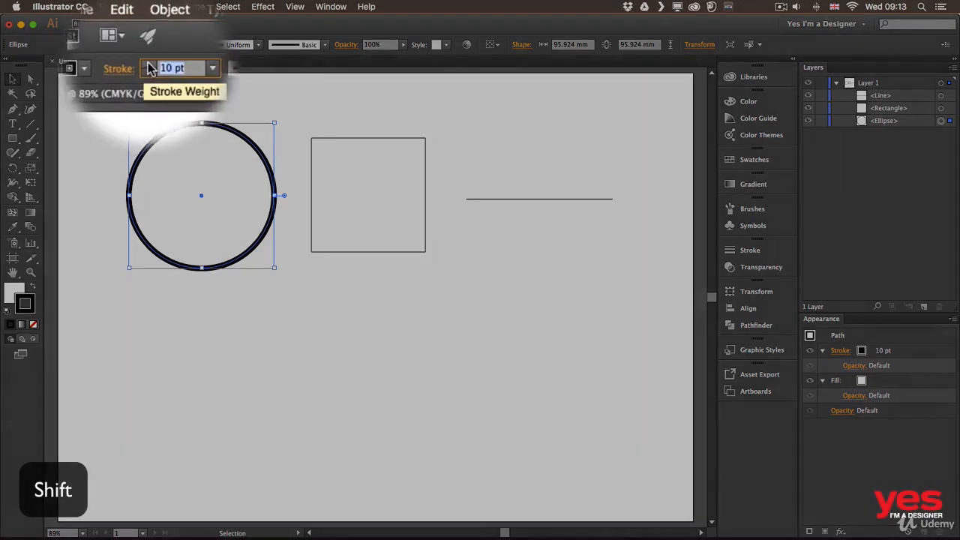
shift+click(147, 43)
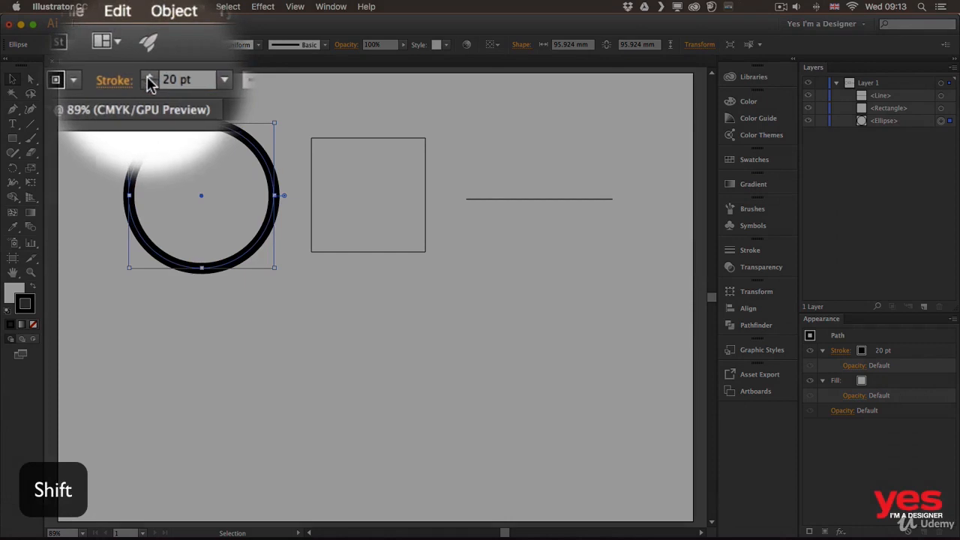
shift+click(149, 82)
shift+click(149, 76)
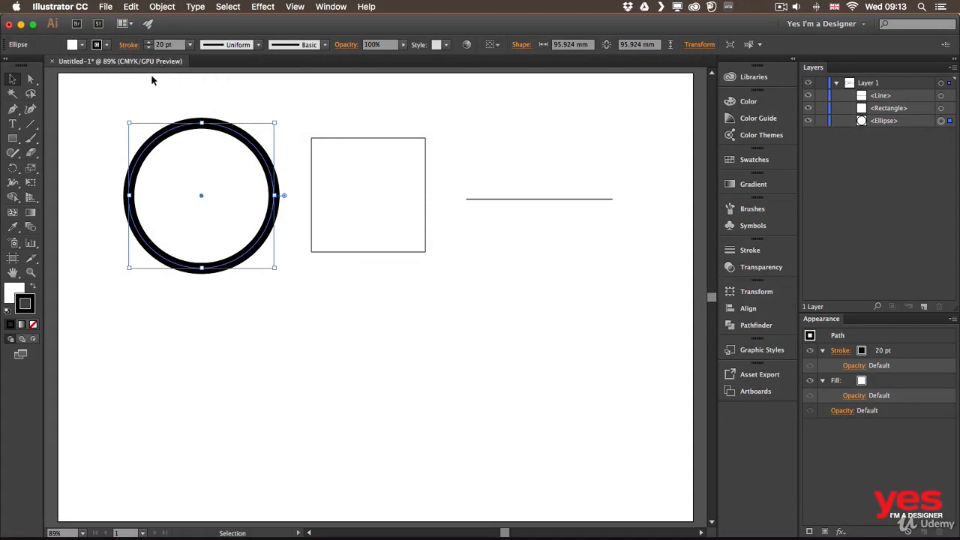
Change the circle's stroke colour to the CMYK Cyan swatch.
click(106, 46)
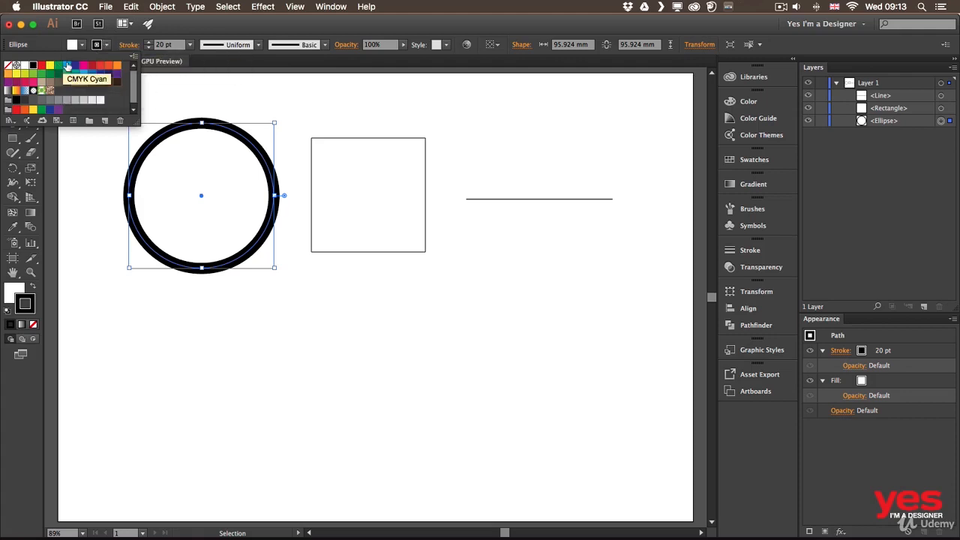
click(69, 66)
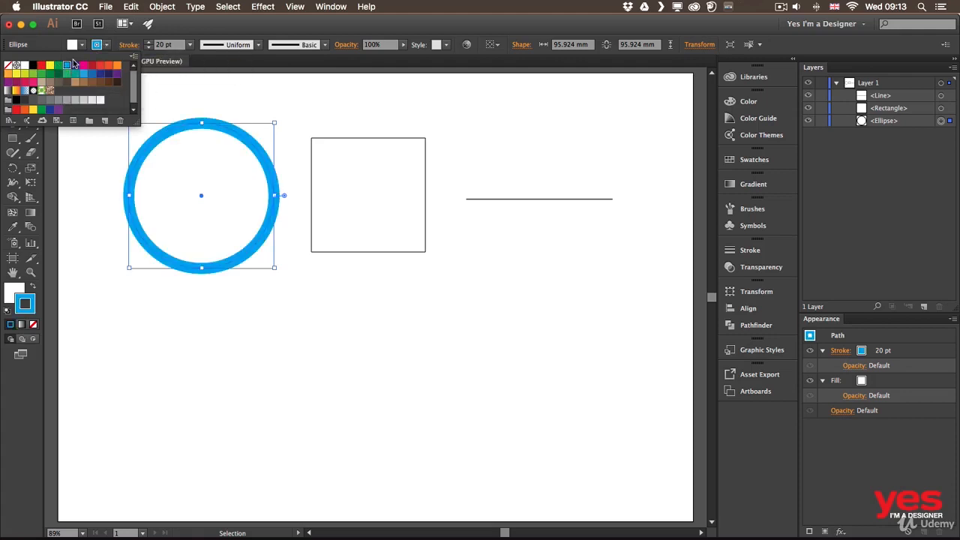
shift+click(107, 45)
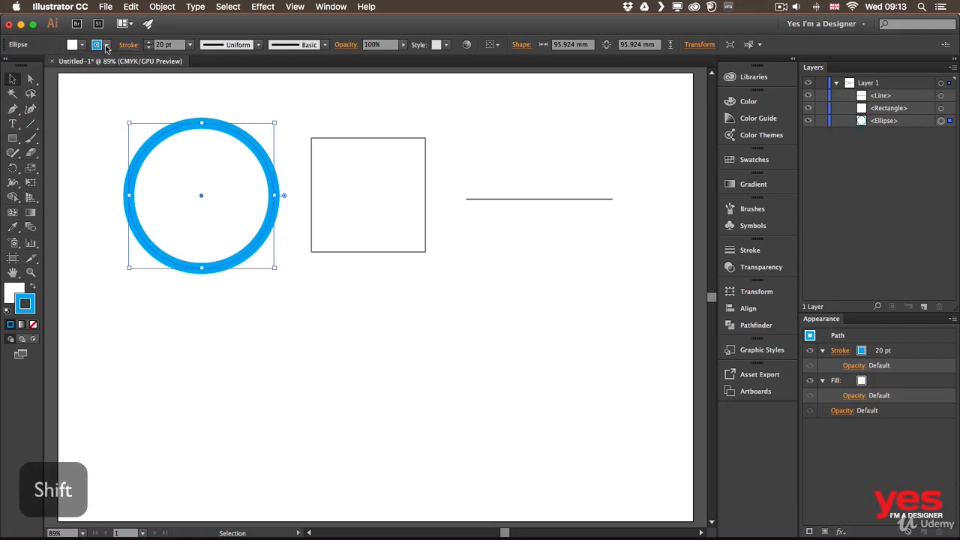
Pick a light green stroke colour for the circle from the CMYK spectrum and invert it to purple.
shift+click(106, 47)
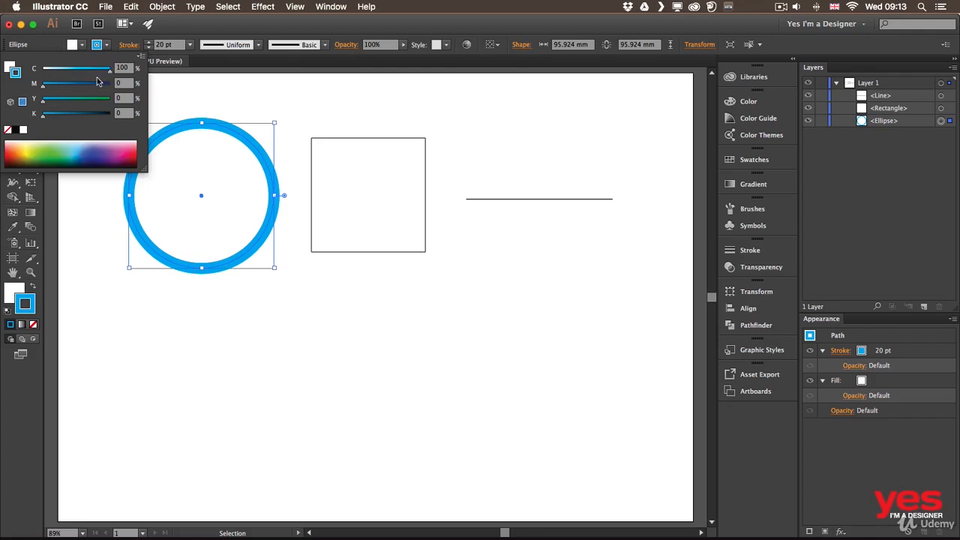
click(60, 146)
click(102, 145)
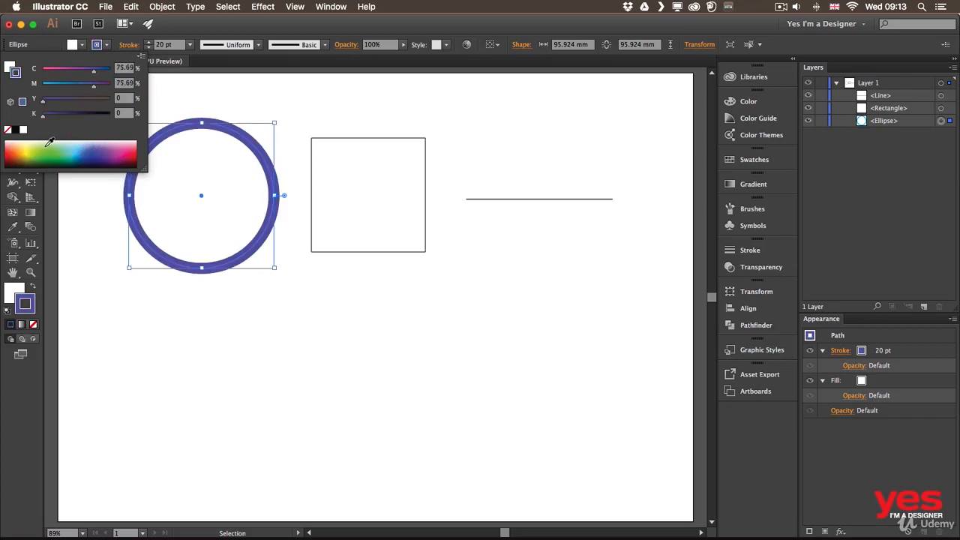
click(45, 143)
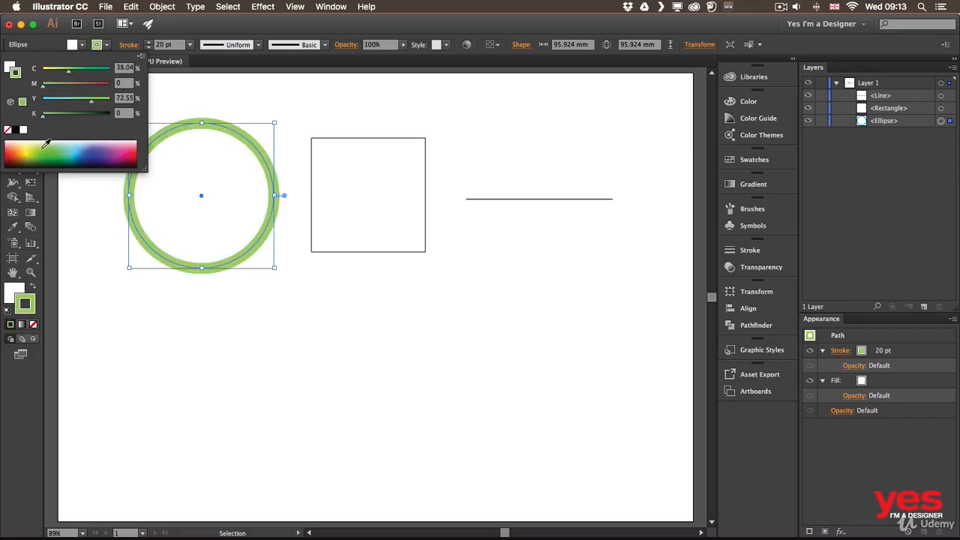
click(141, 57)
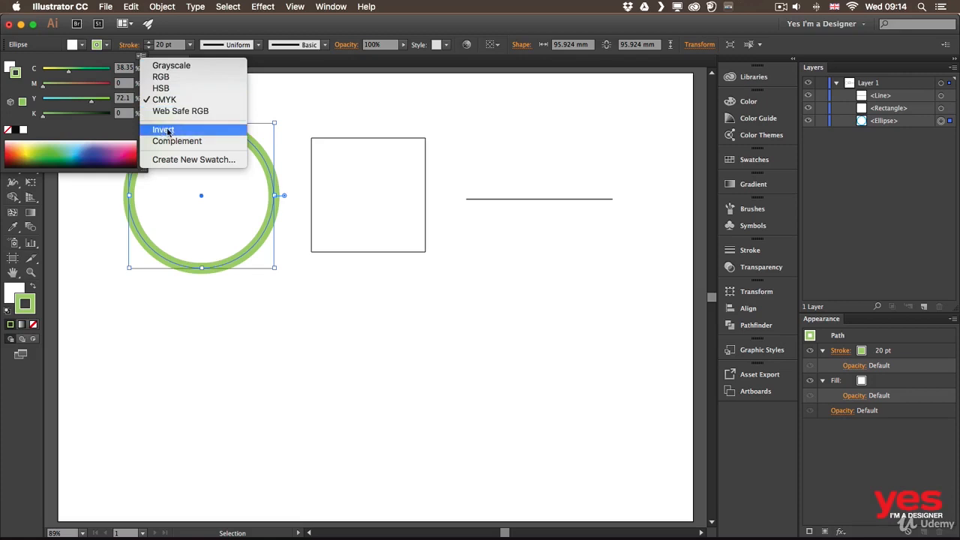
click(167, 132)
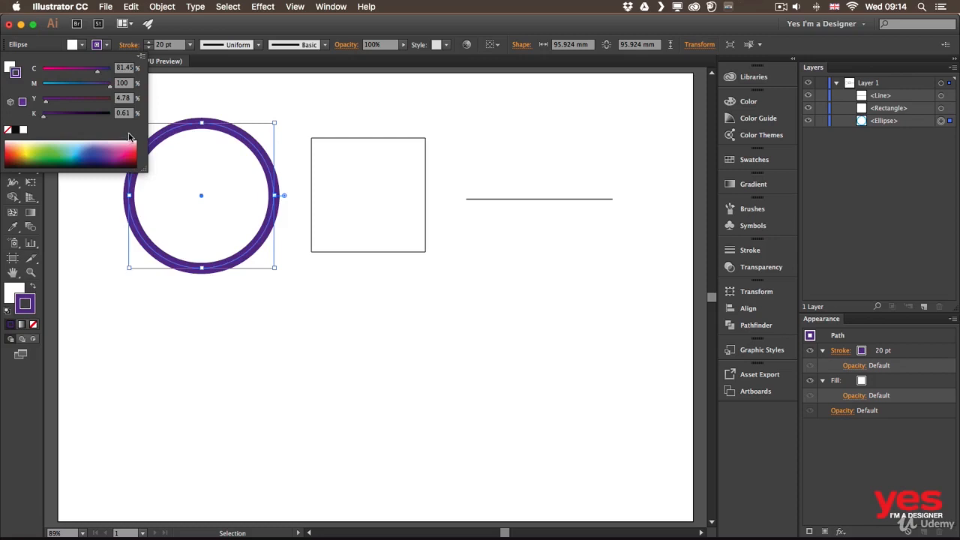
Fill the circle with a yellow-green colour from the CMYK spectrum.
click(81, 46)
click(81, 46)
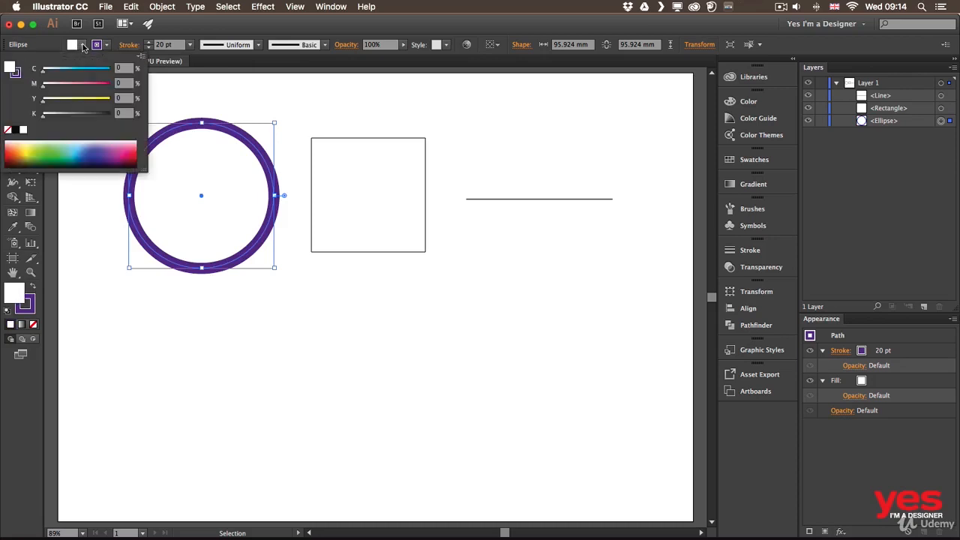
click(26, 151)
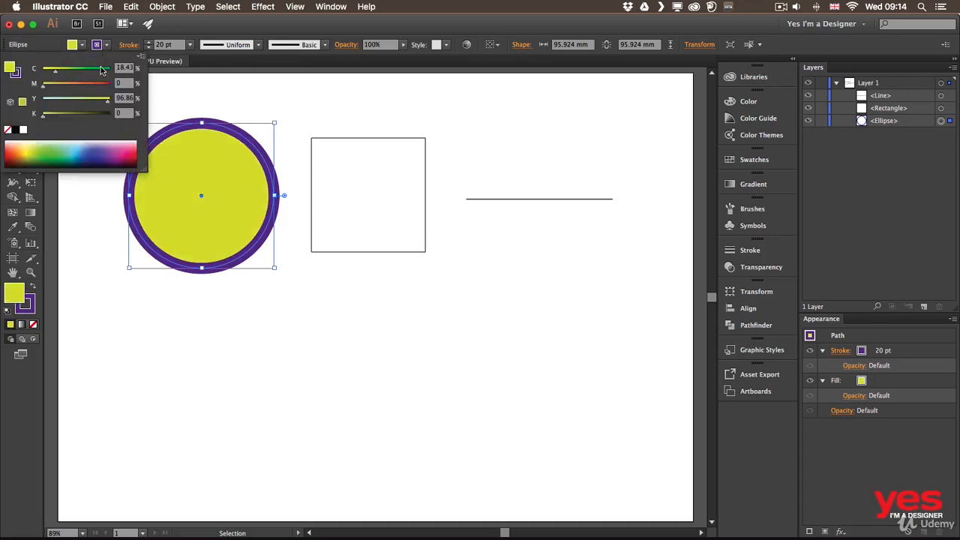
click(82, 46)
click(83, 46)
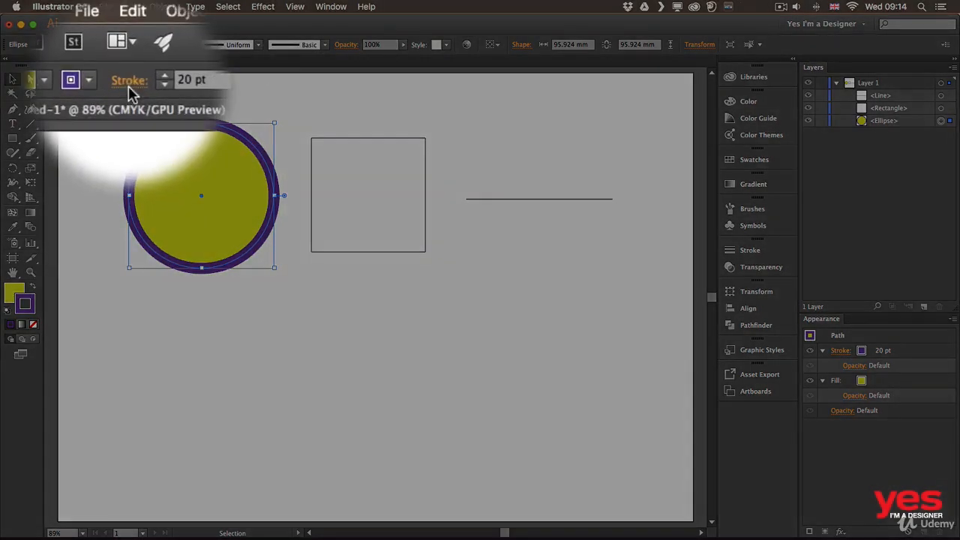
Open the Stroke panel and expand it to show all of its options.
click(129, 88)
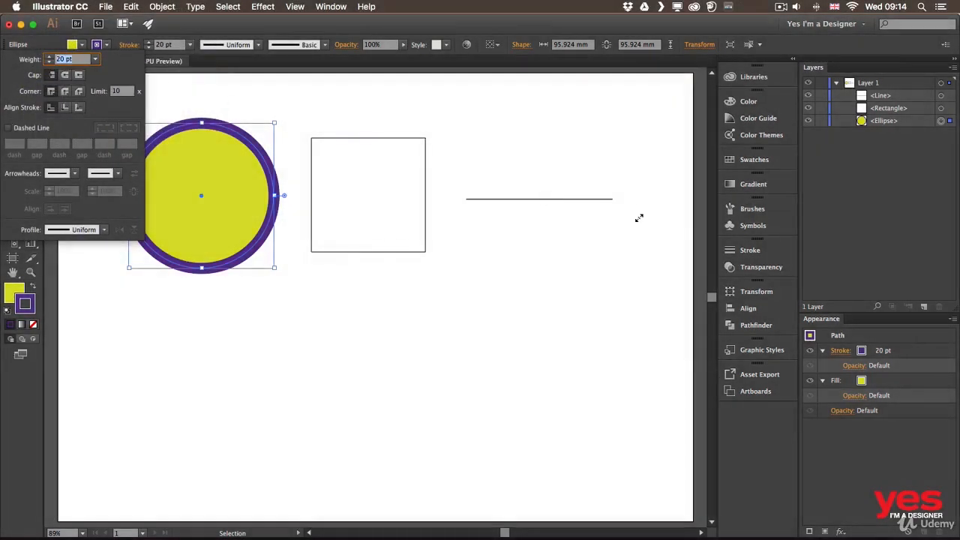
click(754, 251)
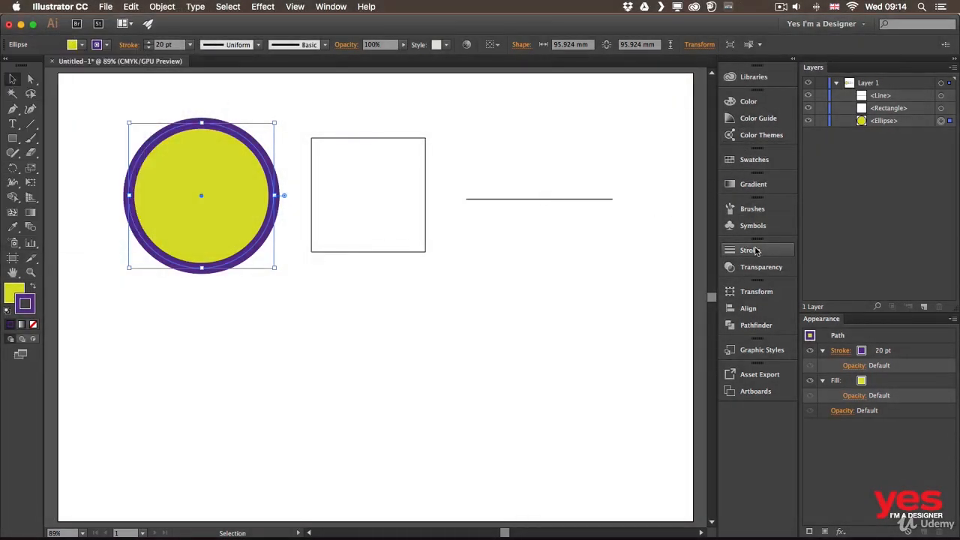
click(747, 249)
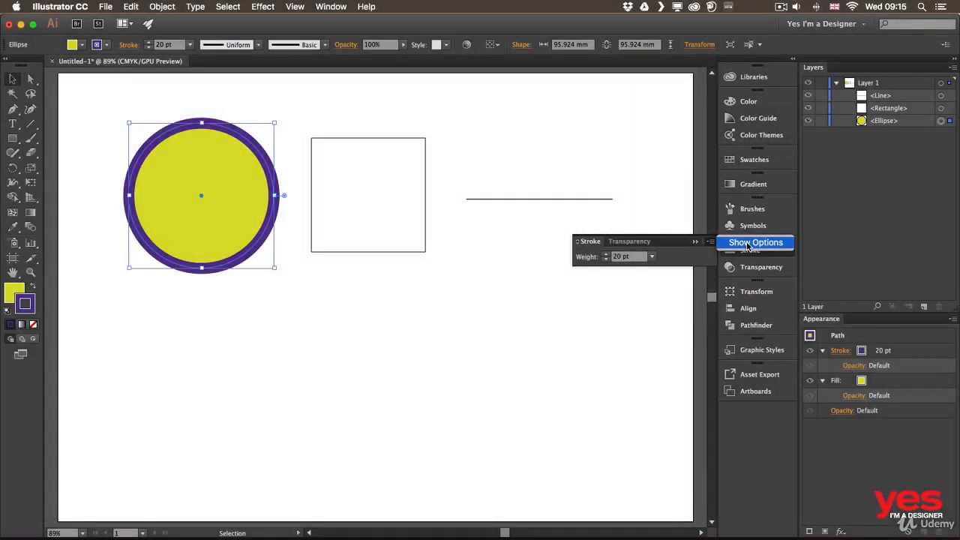
click(747, 243)
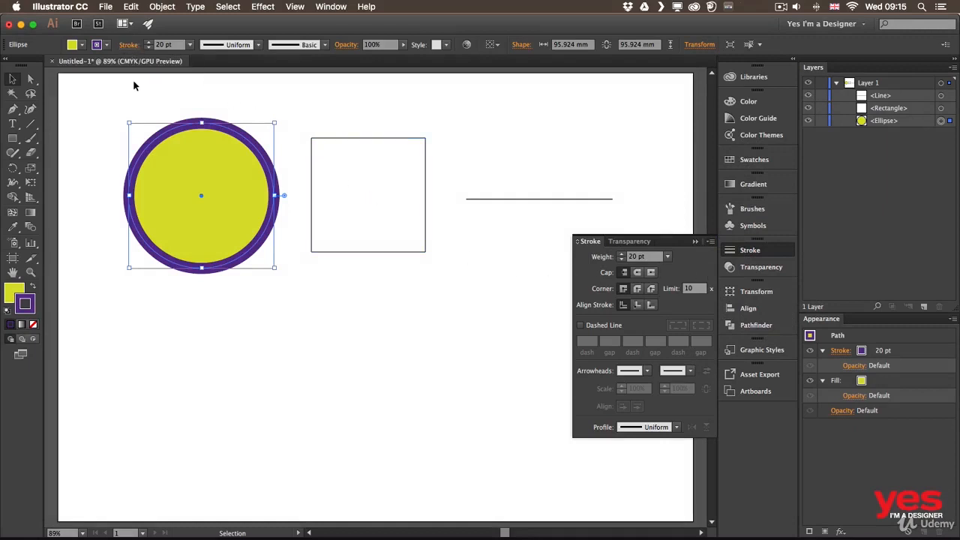
Try aligning the circle's stroke to the inside and the outside of its path, and return it to centre alignment.
click(129, 47)
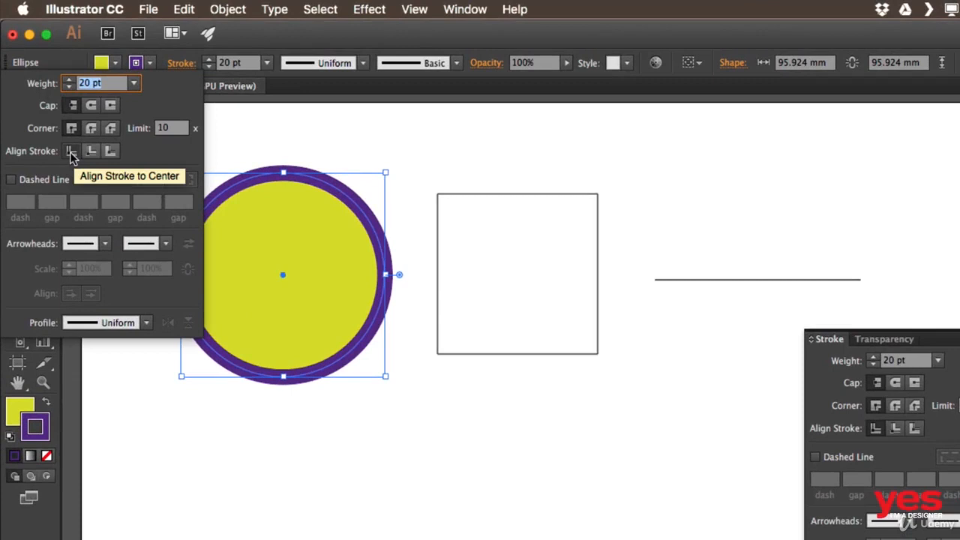
click(90, 152)
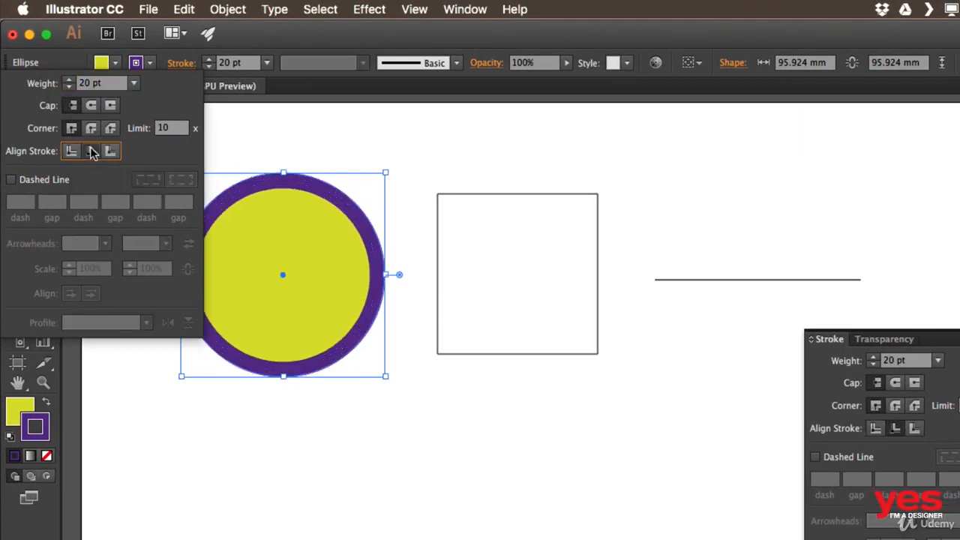
click(110, 152)
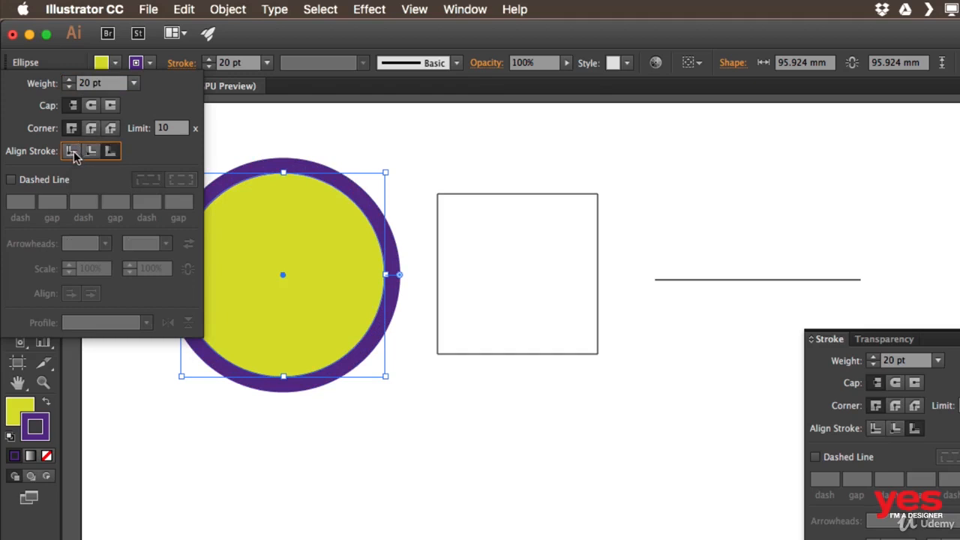
click(72, 151)
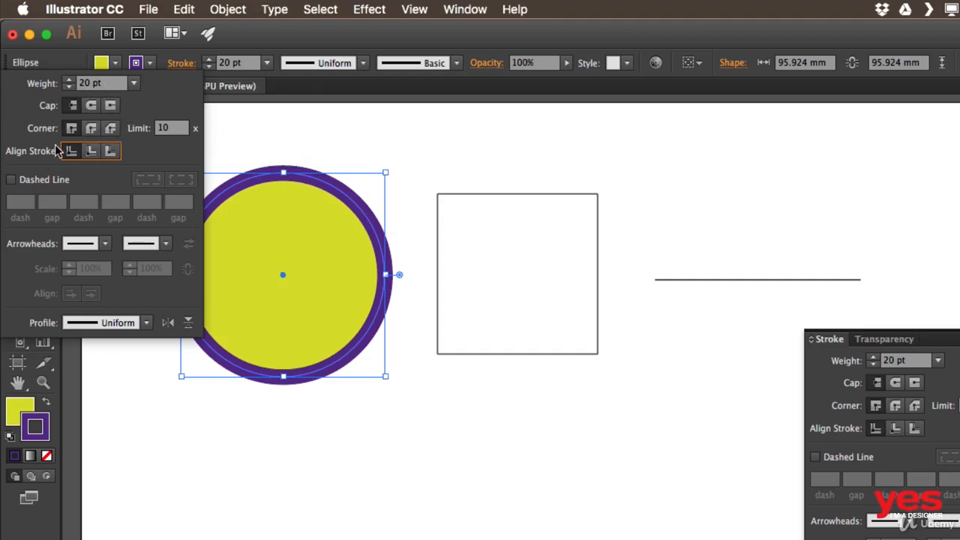
Apply a dashed line with 12 pt dashes to the circle's stroke, and reopen its stroke options.
click(58, 180)
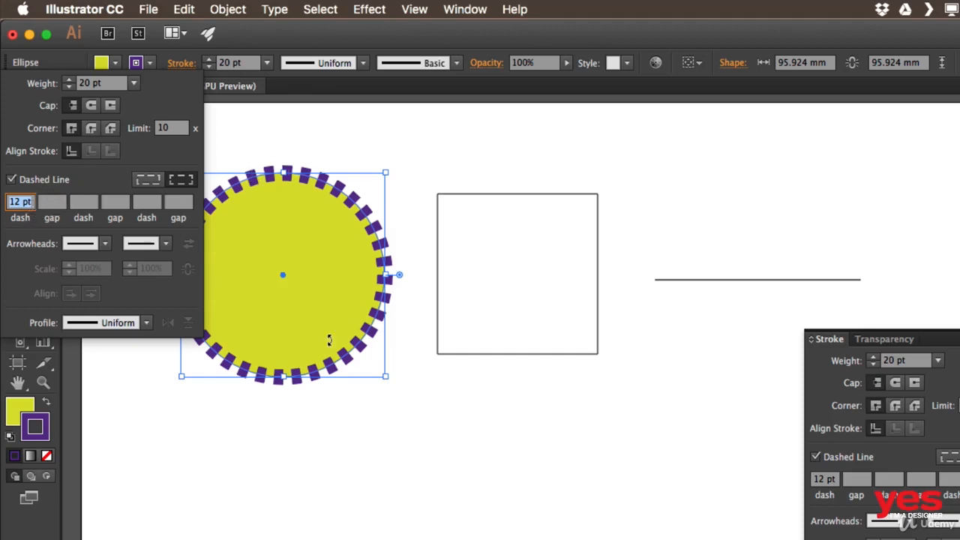
drag(244, 144, 242, 148)
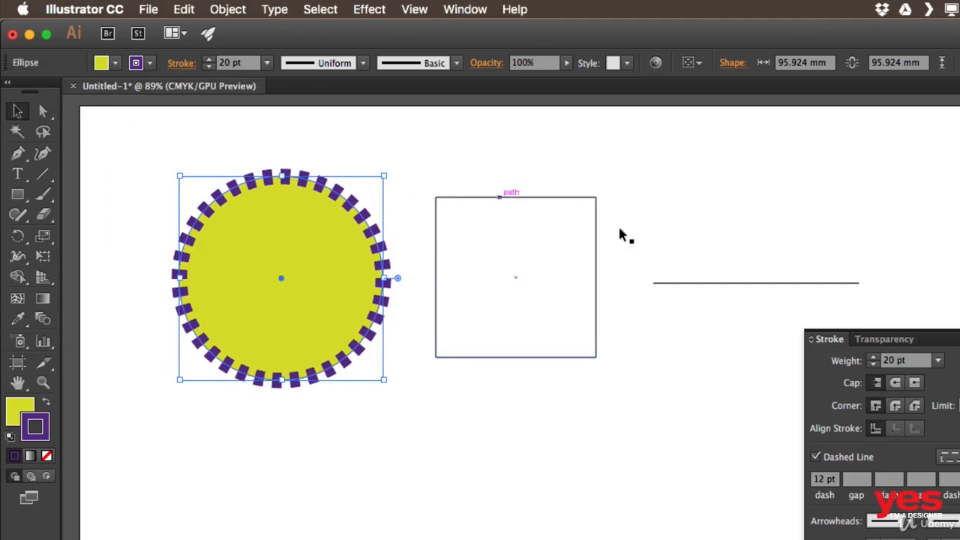
mouse_move(355, 165)
mouse_down()
mouse_move(400, 148)
mouse_move(467, 157)
mouse_up()
click(181, 66)
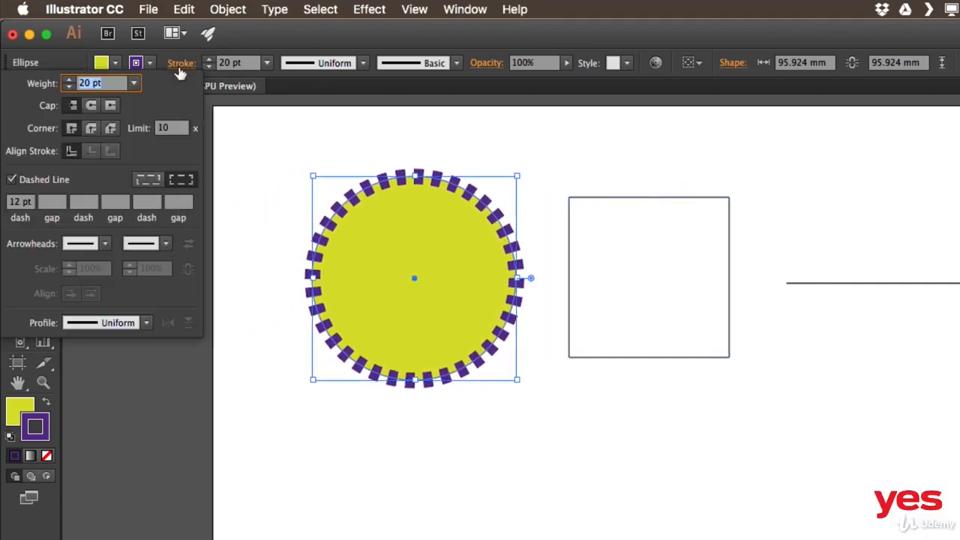
Try increasingly long dashes up to 50 pt on the circle's stroke and settle on a dash length of 30 pt.
double_click(20, 204)
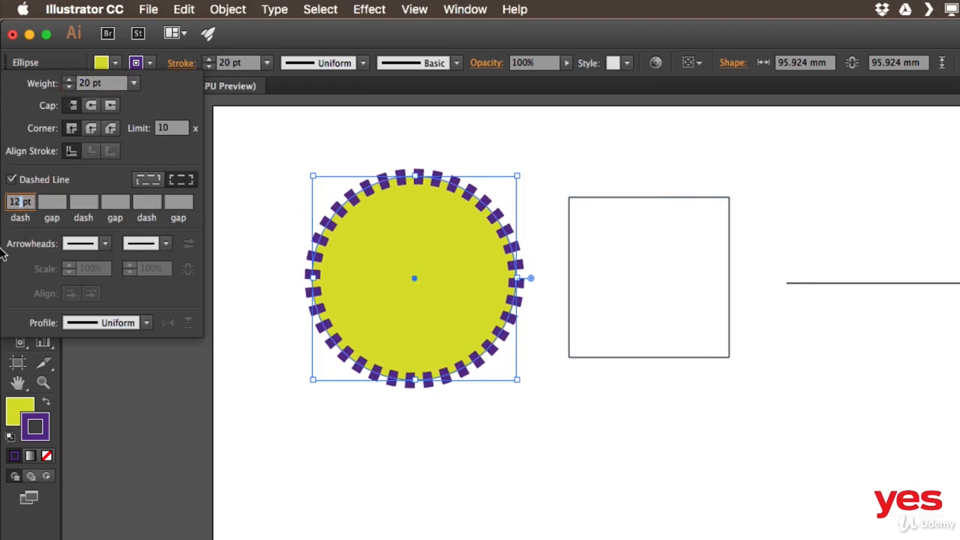
key(Up)
key(Up)
key(Up)
key(Up)
key(Up)
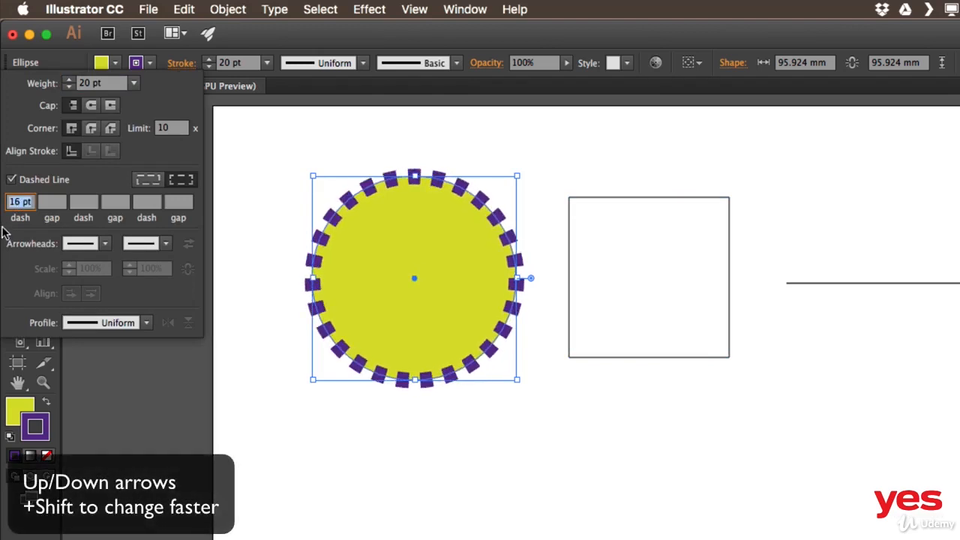
key(Up)
key(Up)
key(Up)
key(Up)
key(Up)
key(Up)
key(Up)
key(Up)
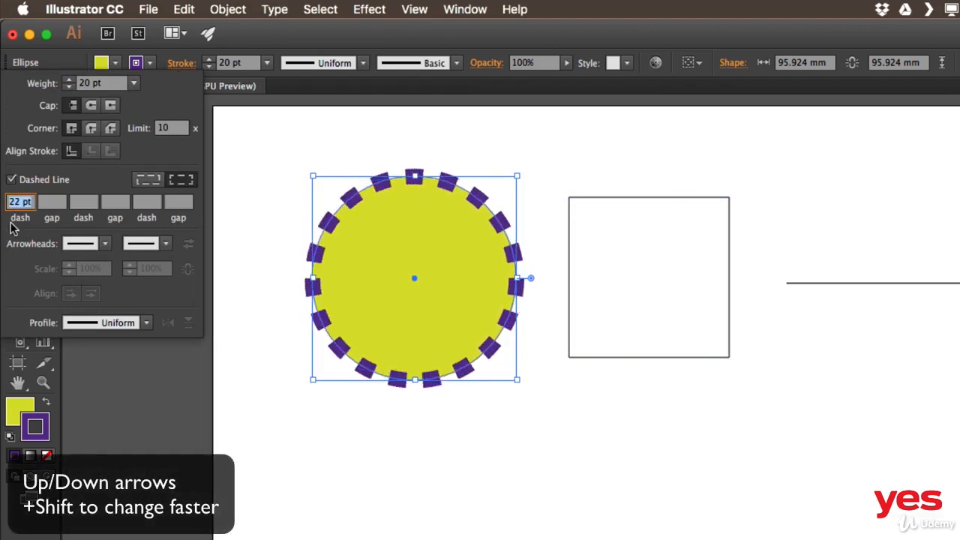
key(Up)
key(Up)
key(Up)
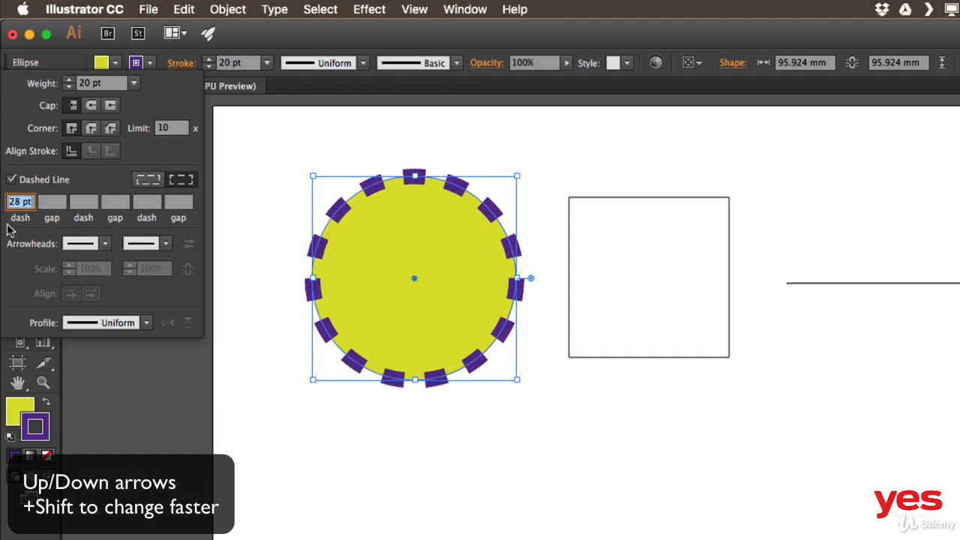
key(Up)
key(Up)
key(shift+Up)
key(shift+Up)
key(shift+Up)
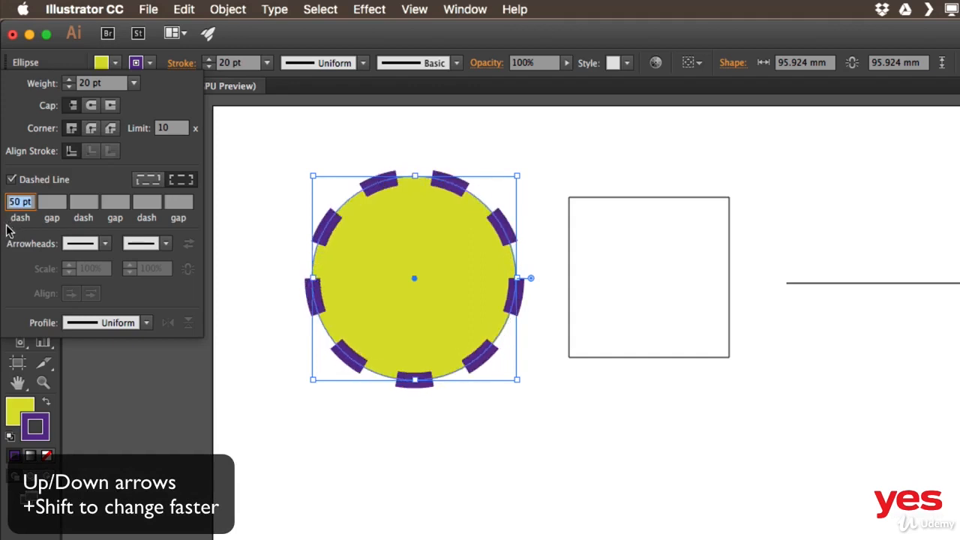
key(shift+Down)
key(shift+Down)
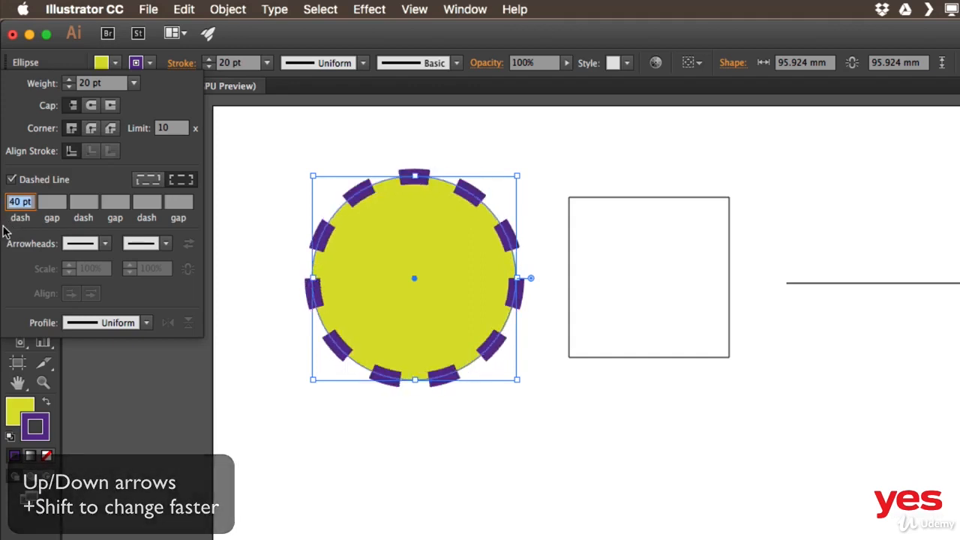
key(shift+Down)
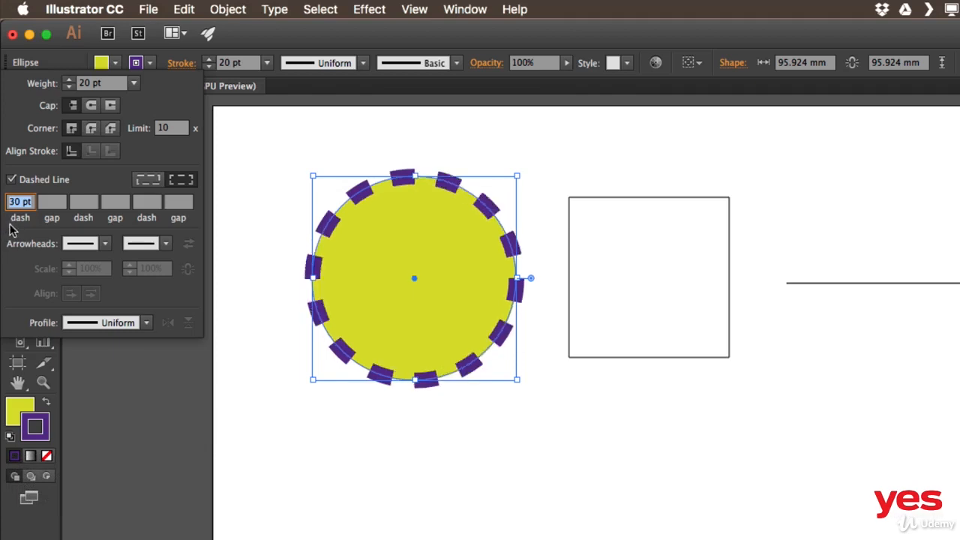
Set the gap between the circle's dashes to 1 pt and increase it step by step to 10 pt.
click(53, 204)
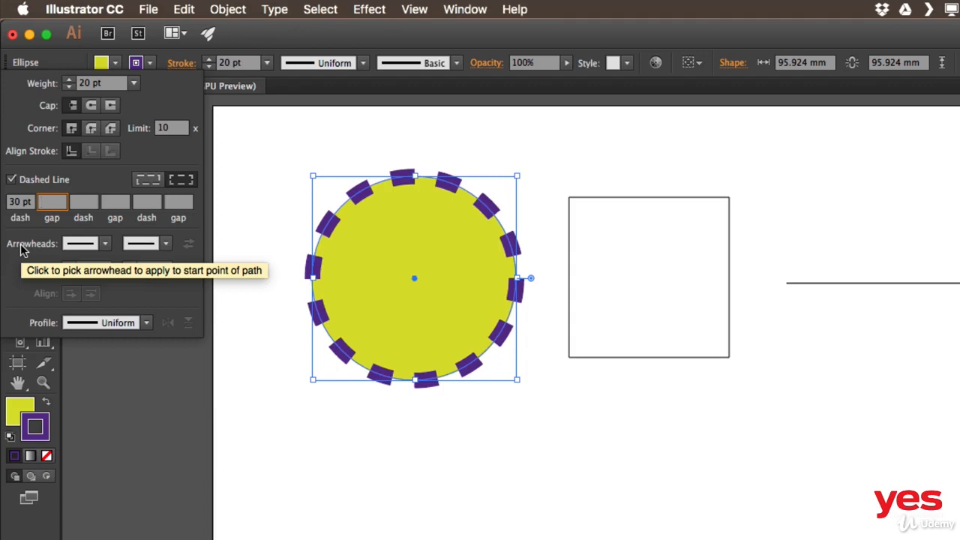
text(1)
key(Return)
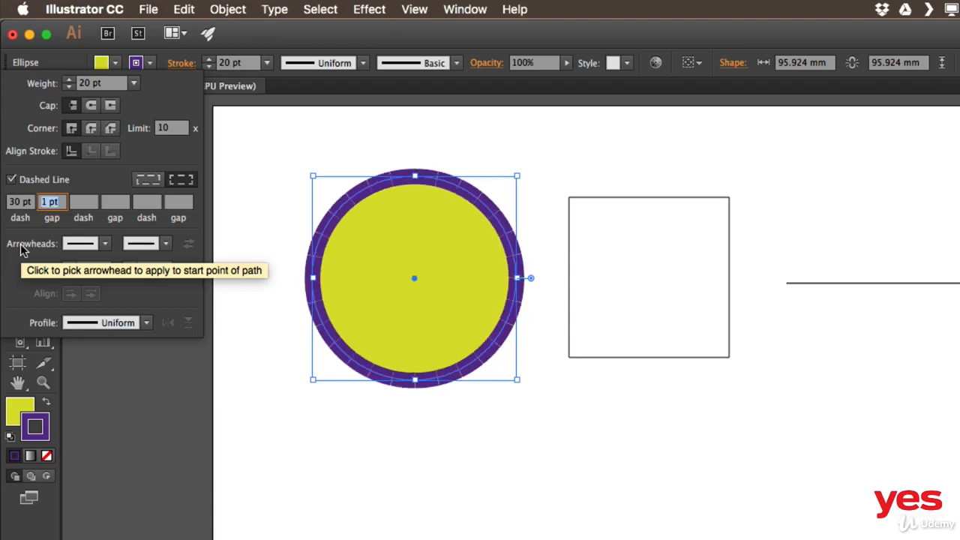
key(Up)
key(Up)
key(Up)
key(Up)
key(Up)
key(Up)
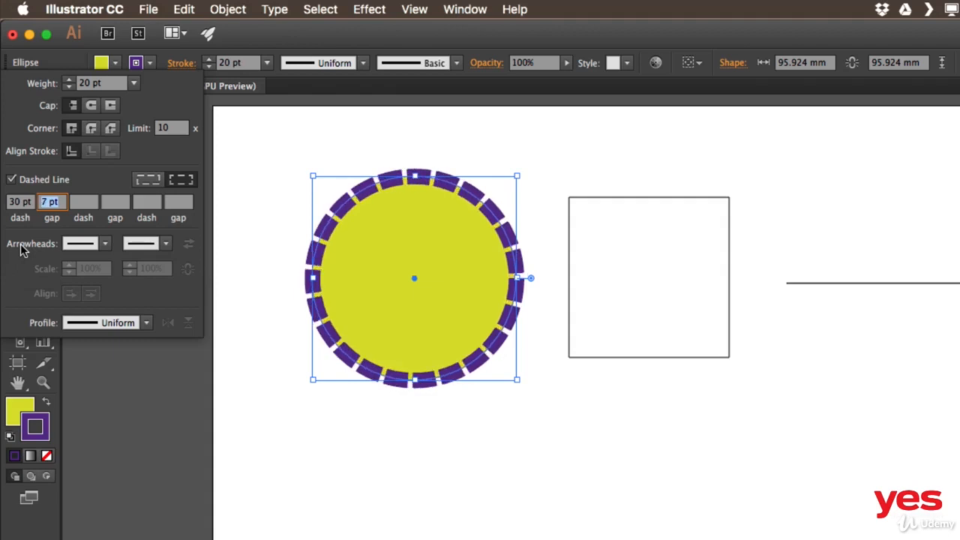
key(Up)
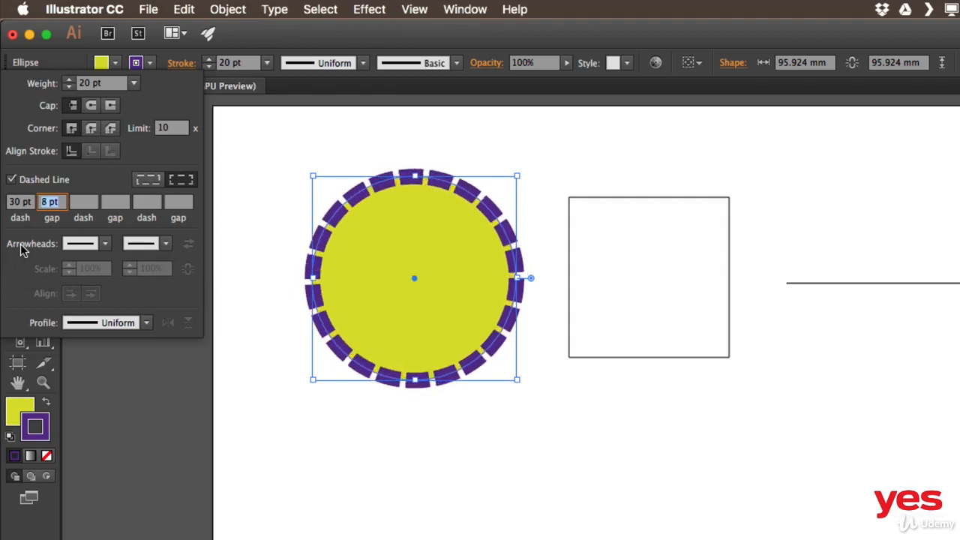
key(Up)
key(Up)
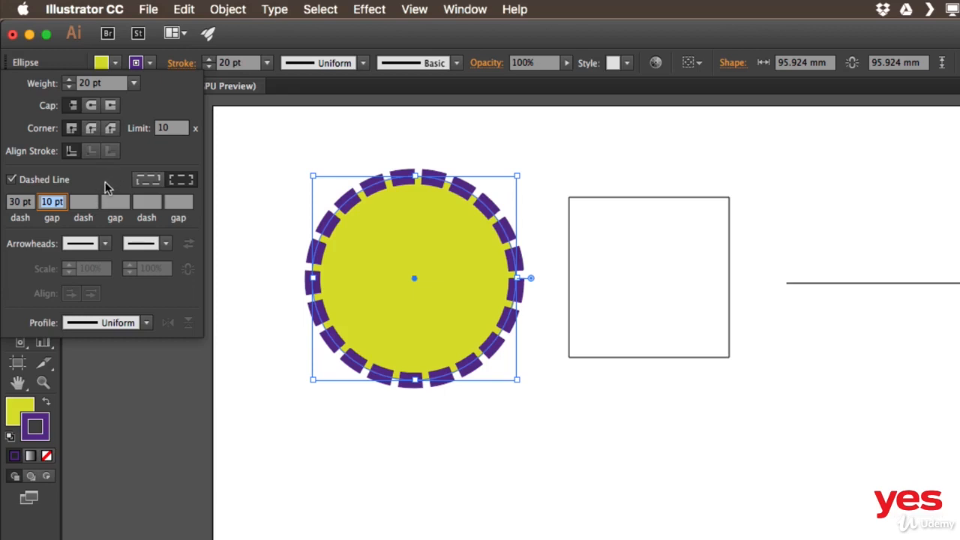
Give the circle's dashes round caps and widen the gap between them to 30 pt.
click(90, 106)
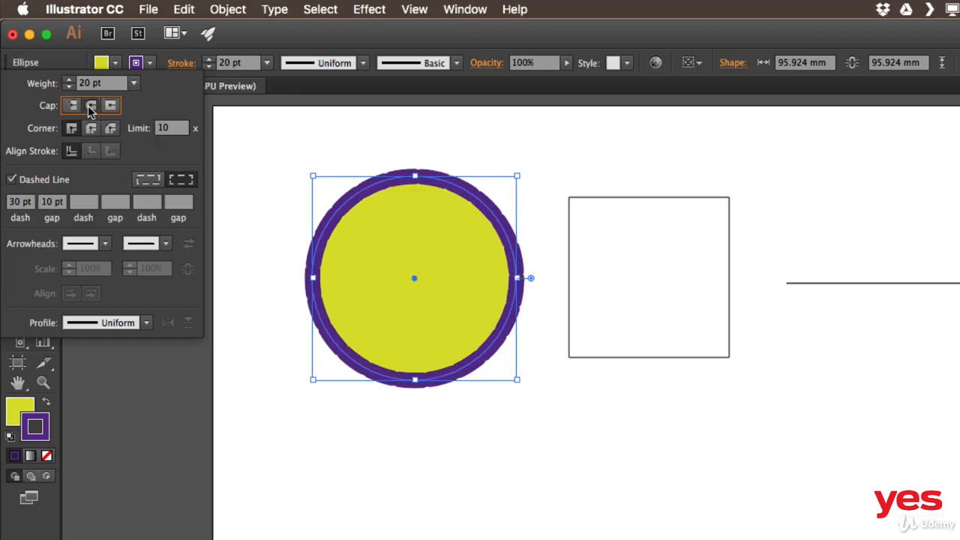
click(57, 203)
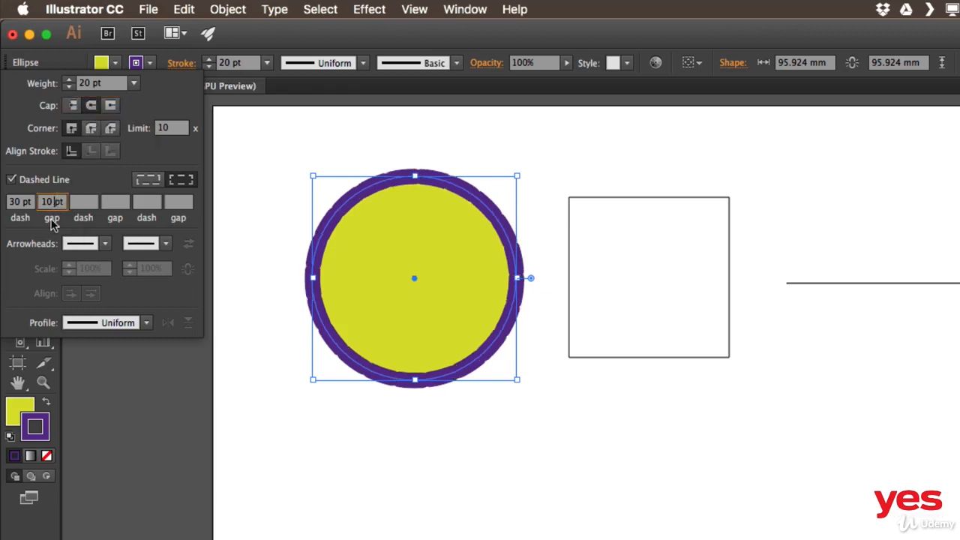
key(Up)
key(Up)
key(Up)
key(Up)
key(Up)
key(Up)
key(Up)
key(Up)
key(Up)
key(Up)
key(Up)
key(Up)
key(Up)
key(Up)
key(Up)
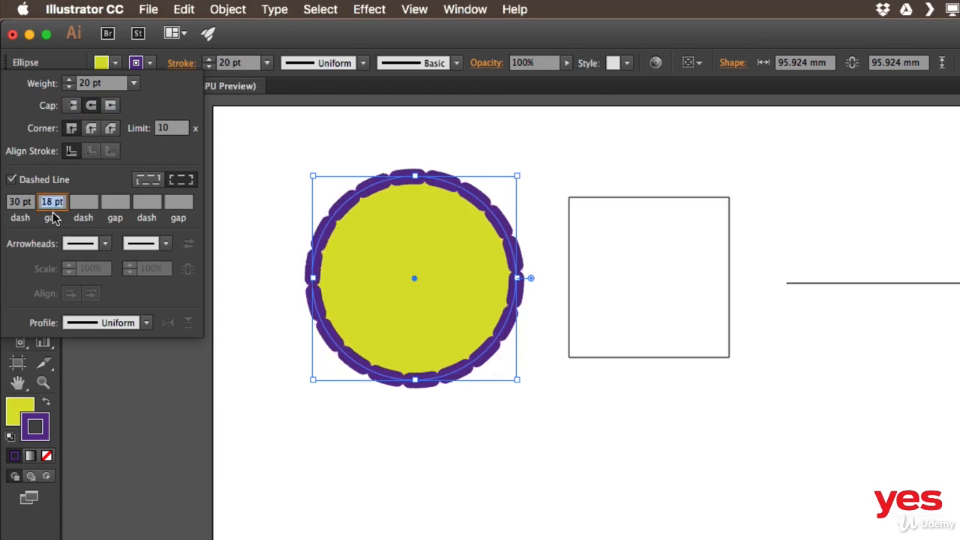
key(Up)
key(Up)
key(Up)
key(Up)
key(Up)
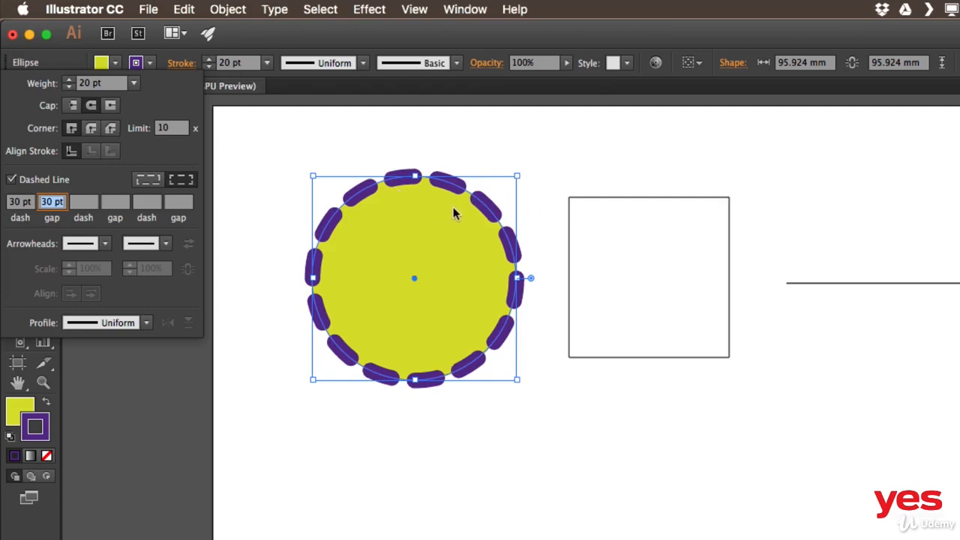
key(Return)
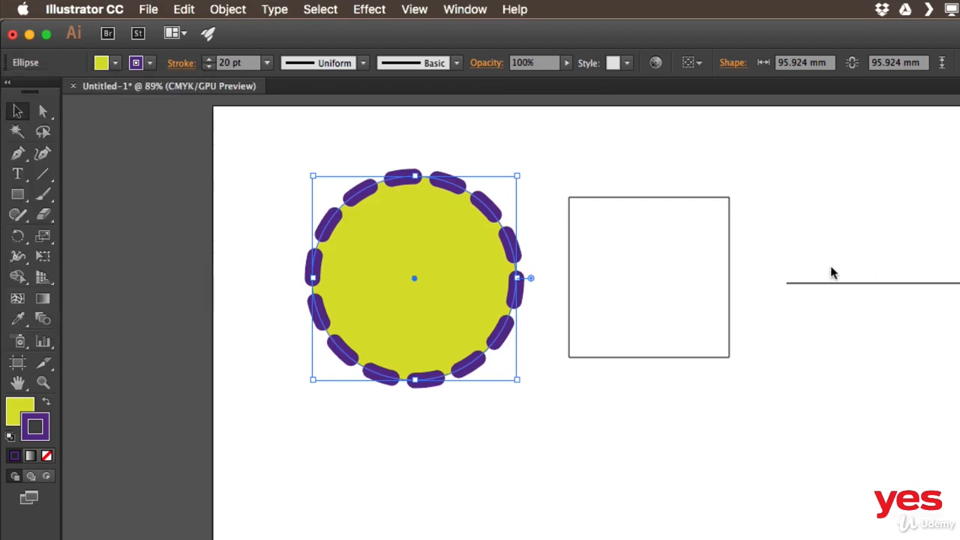
Copy the circle's fill and dashed stroke onto the straight line with the Eyedropper tool.
drag(833, 304, 831, 306)
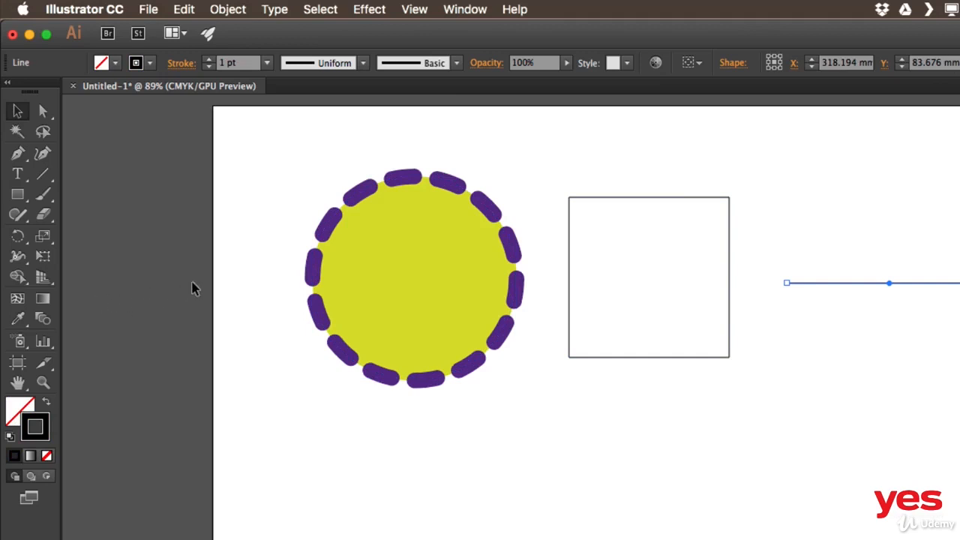
drag(391, 273, 270, 268)
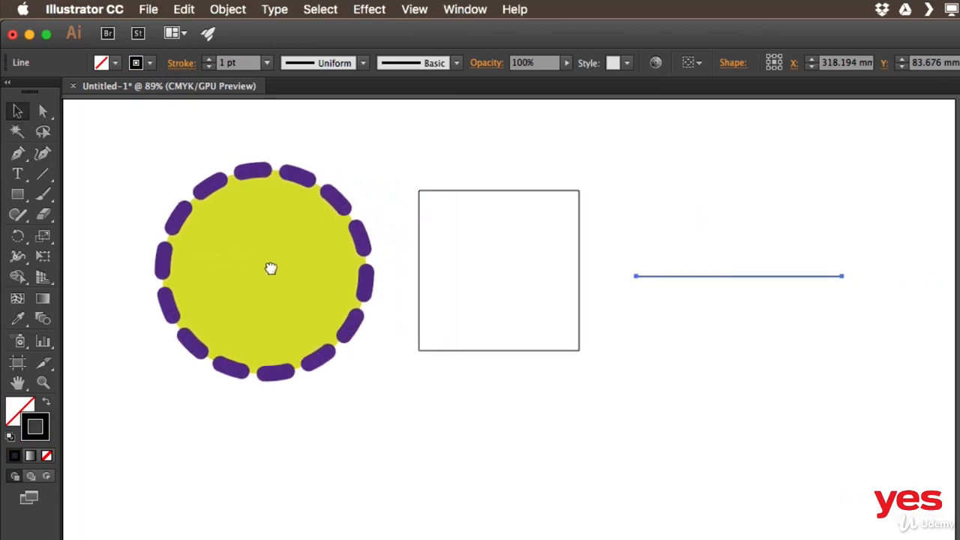
click(18, 318)
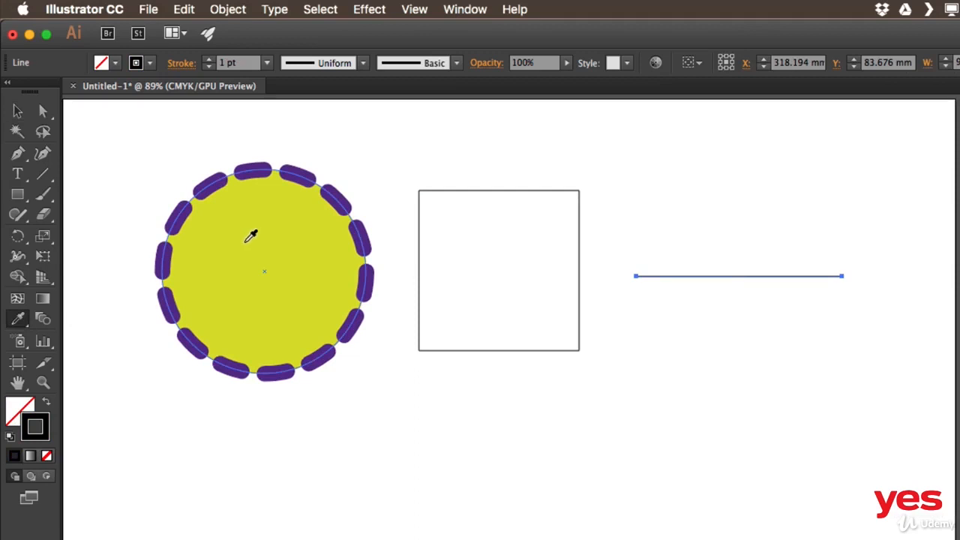
click(284, 201)
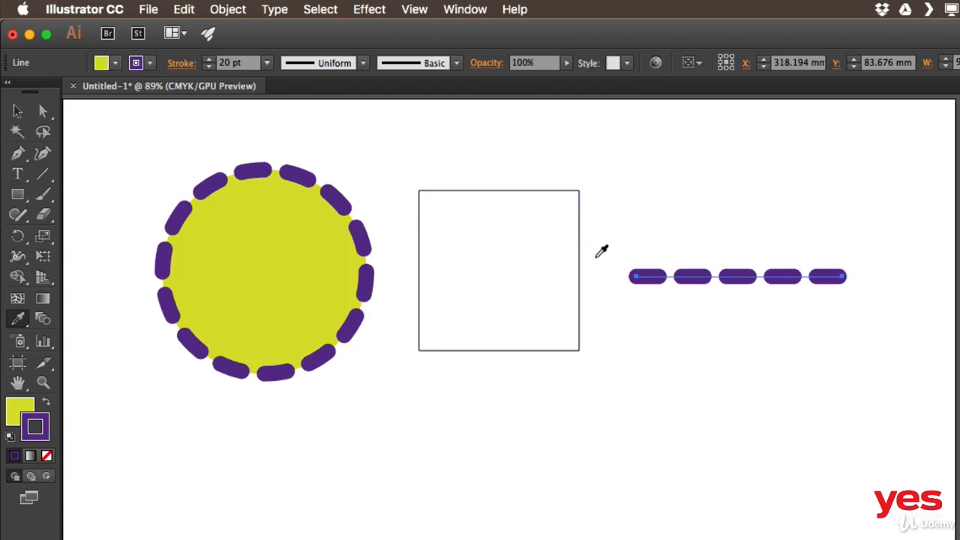
key(v)
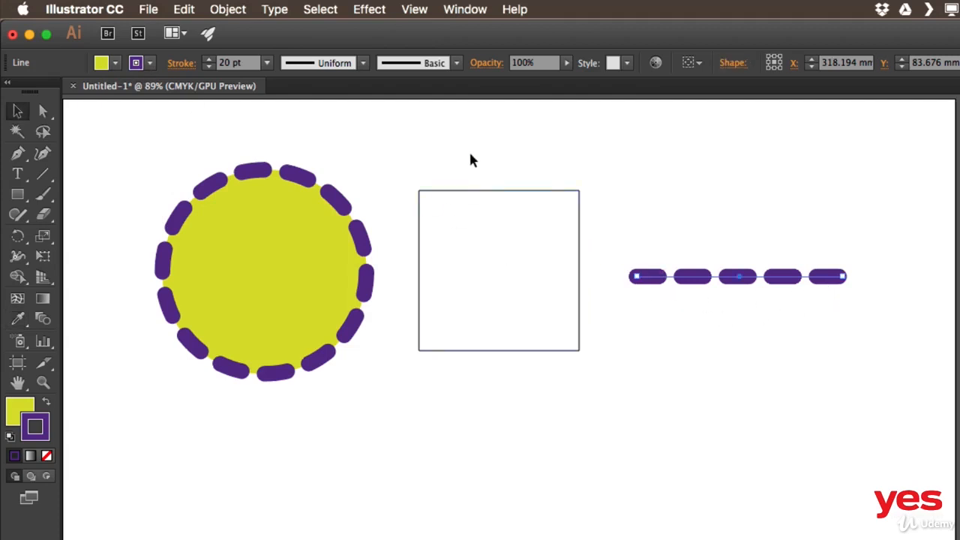
Apply the circle's fill and dashed stroke to the square with the Eyedropper tool.
click(503, 243)
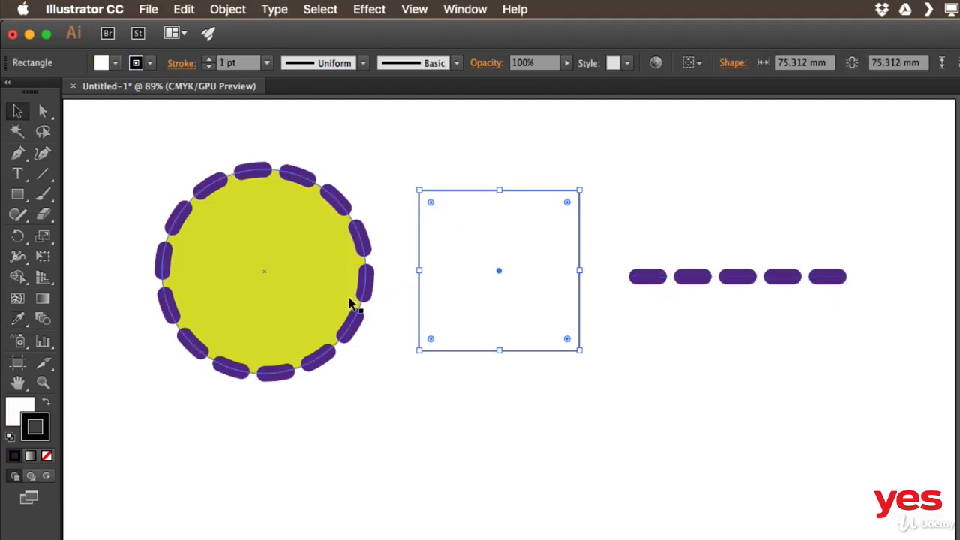
click(19, 321)
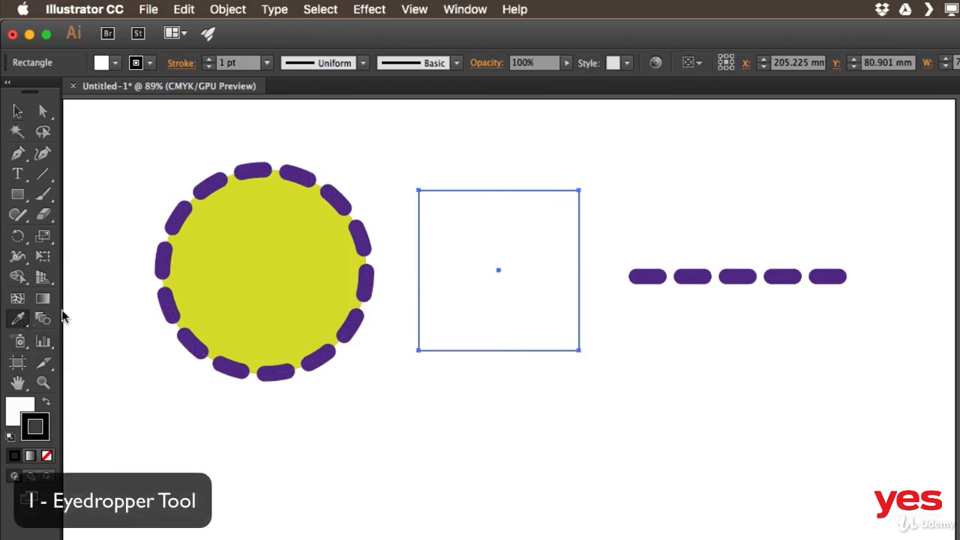
click(287, 227)
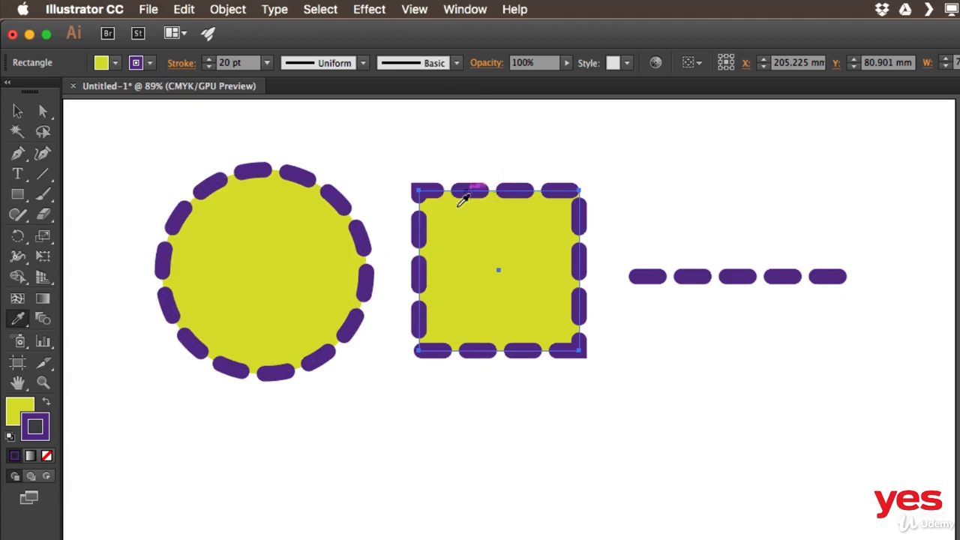
key(v)
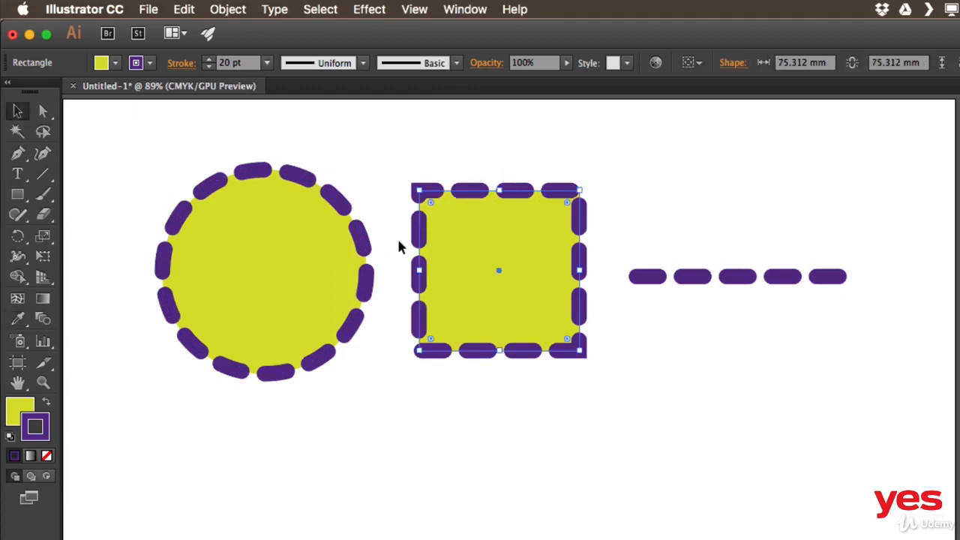
Compare the square's two dash alignment modes and keep dashes aligned to corners and path ends, with lengths adjusted to fit.
click(185, 66)
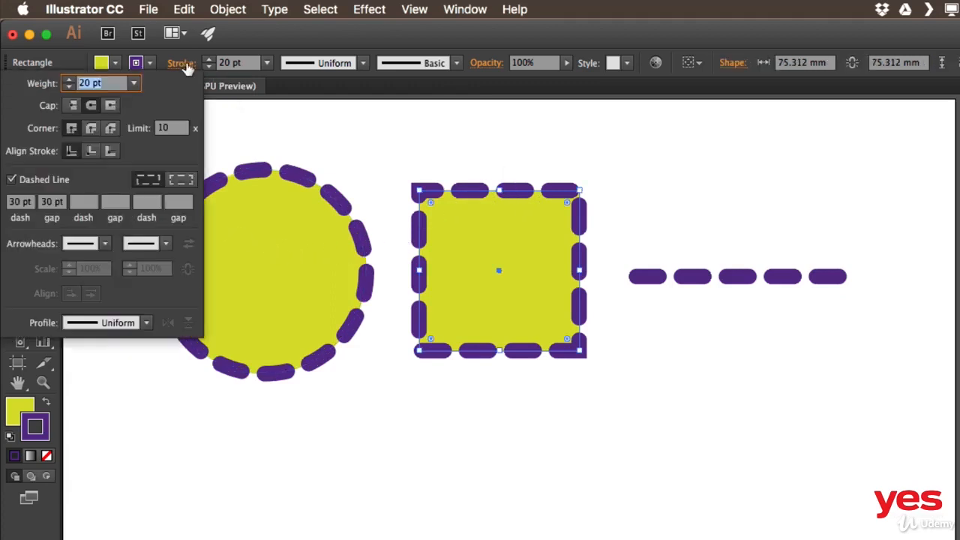
click(182, 181)
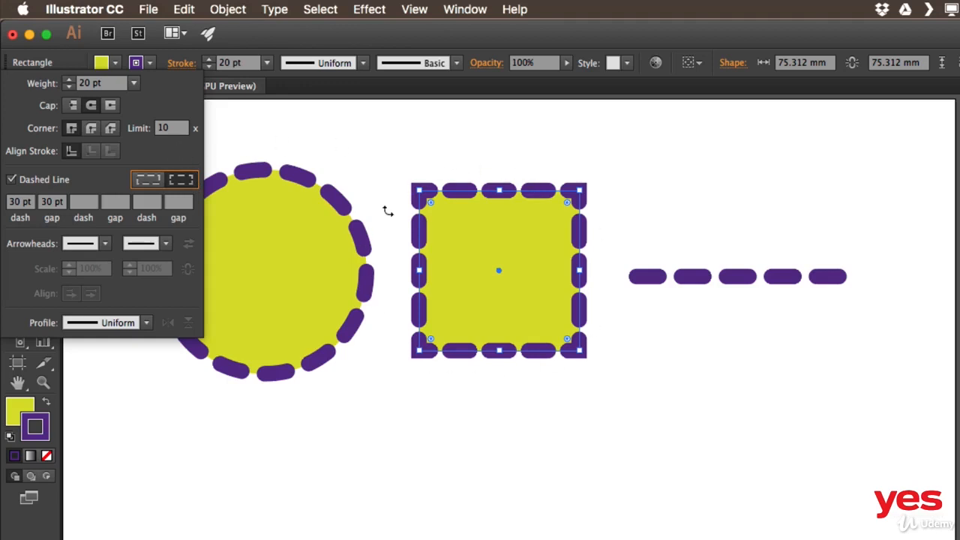
click(146, 180)
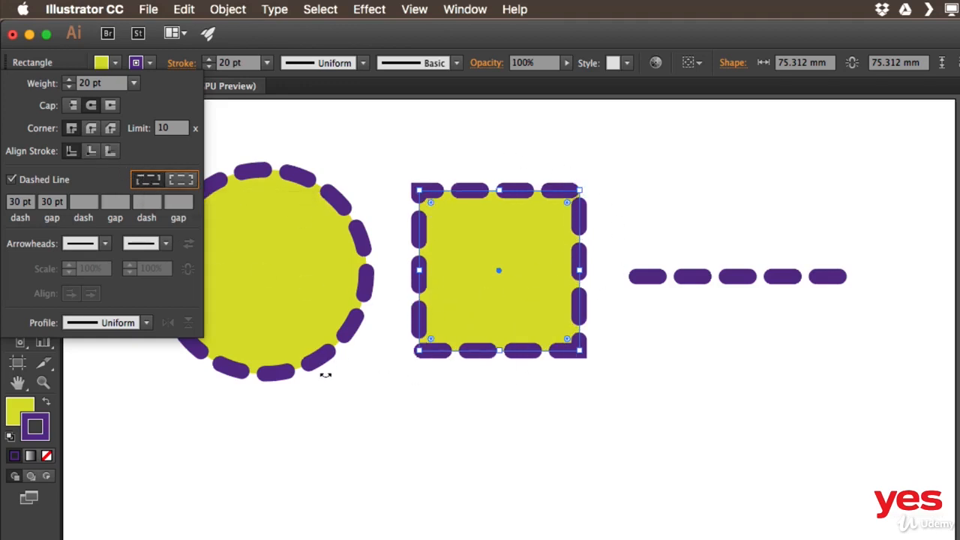
click(181, 179)
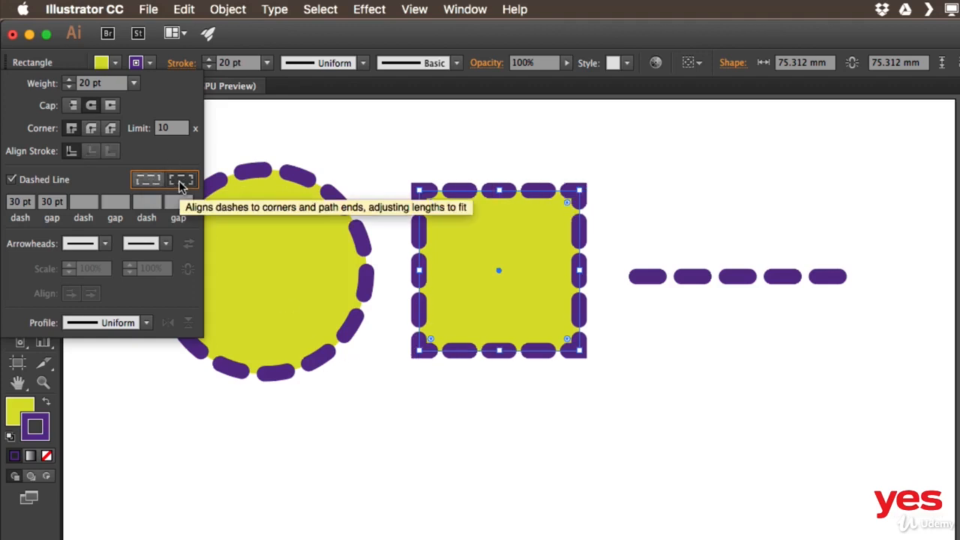
click(149, 182)
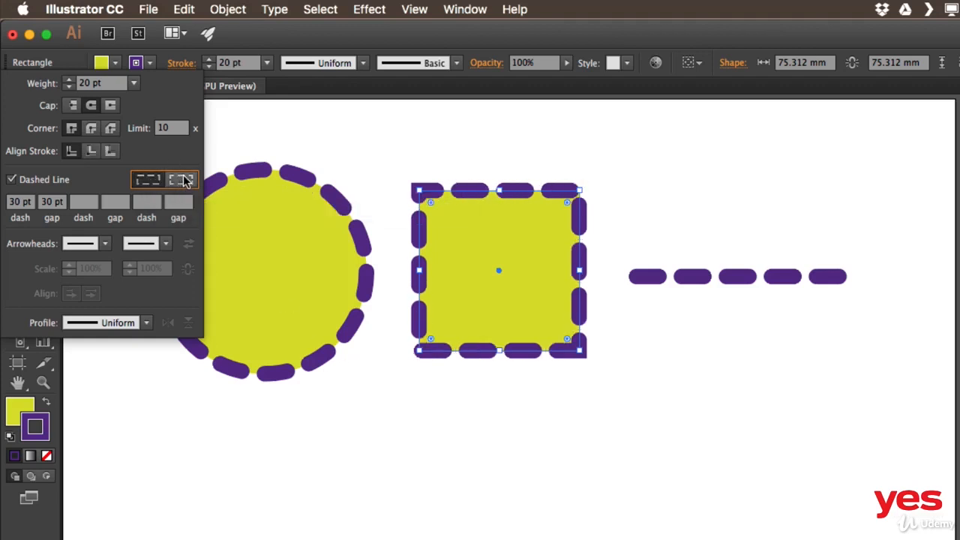
click(188, 181)
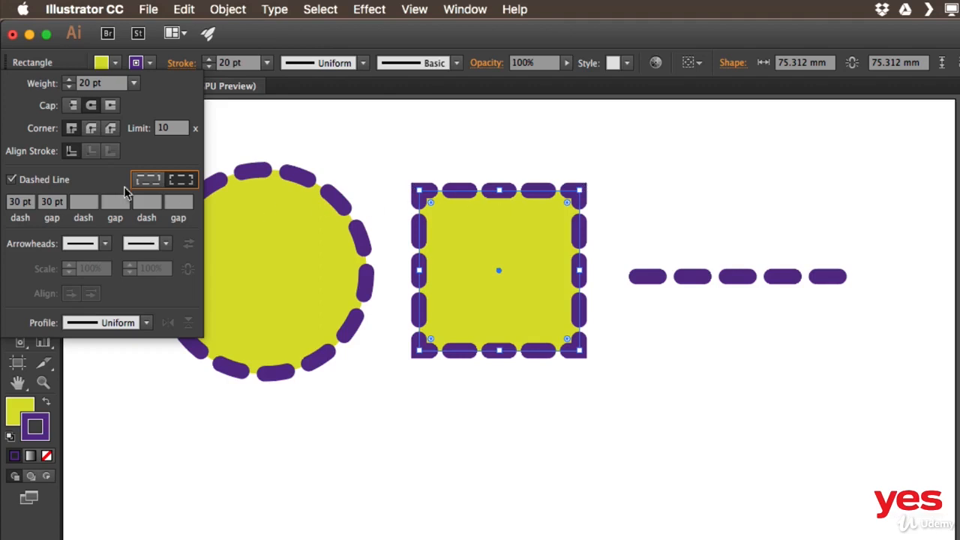
Increase the square's stroke weight to 40 pt and compare a round join with a miter join at its corners.
click(92, 131)
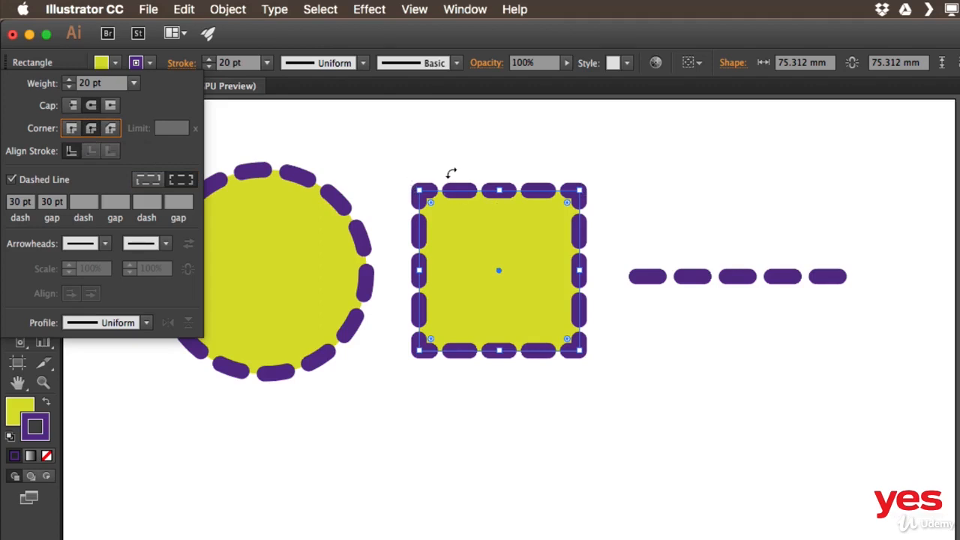
click(69, 81)
click(68, 79)
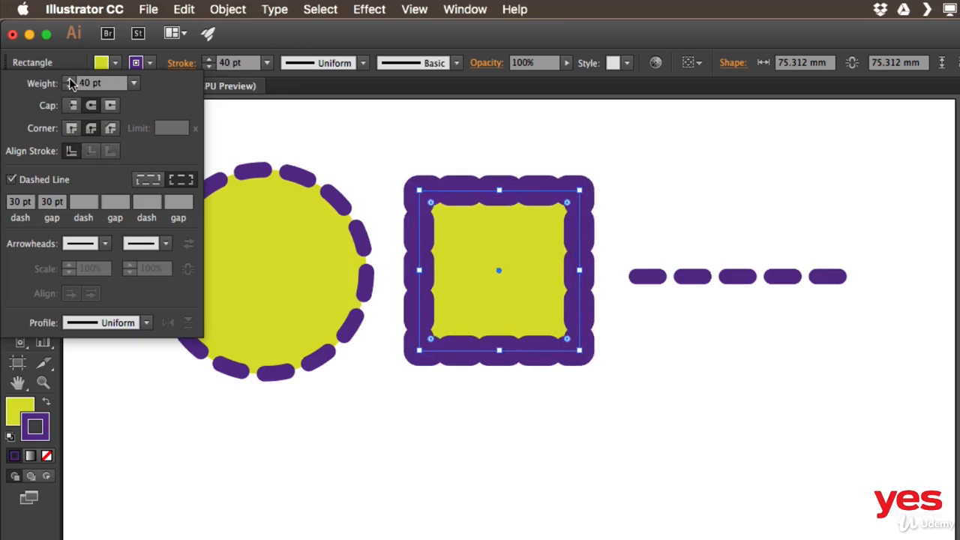
click(71, 128)
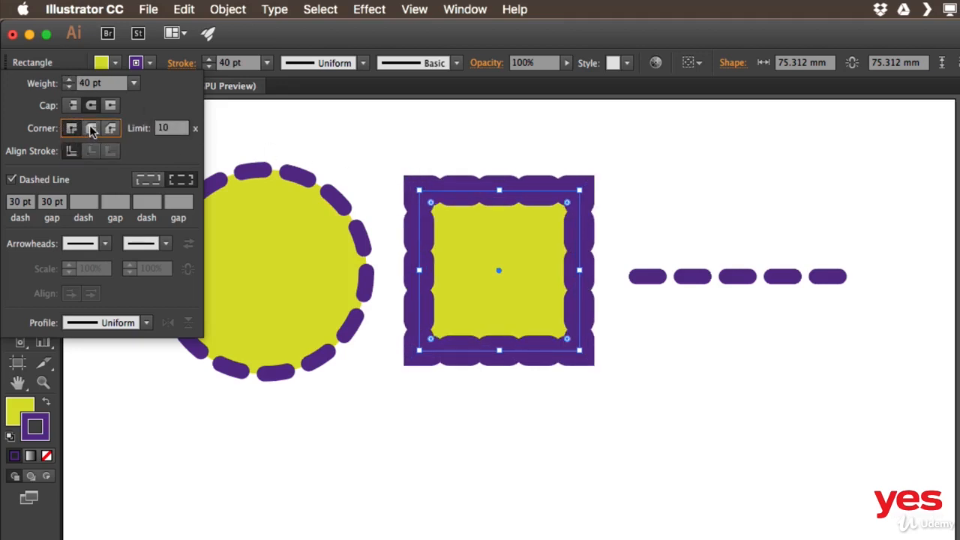
Compare the round and bevel joins on the square's corners, and settle on a 20 pt stroke with a round join.
click(90, 126)
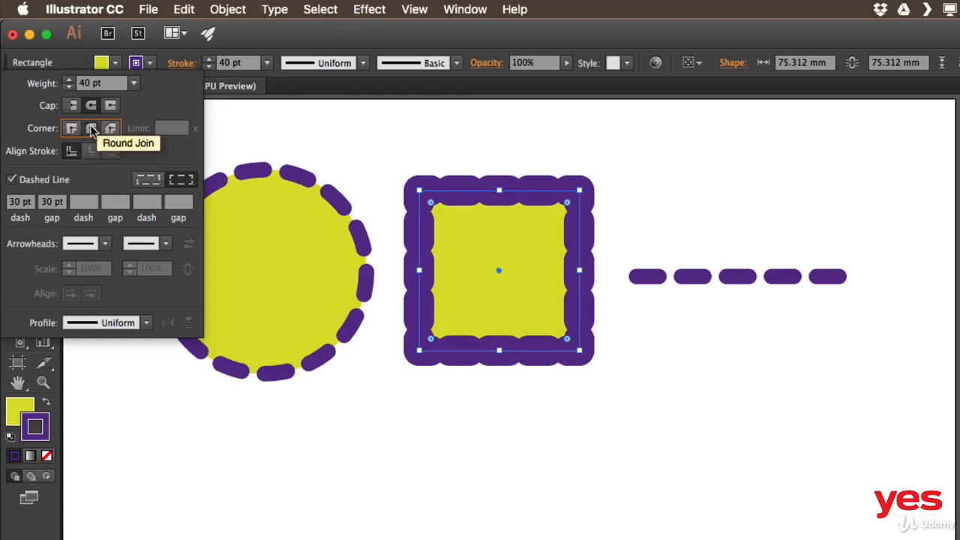
click(110, 130)
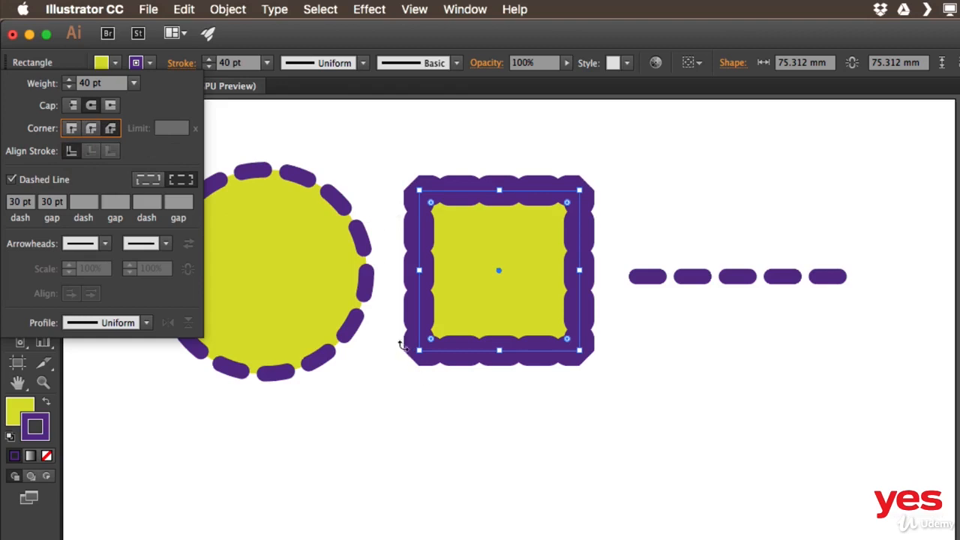
shift+click(69, 87)
shift+click(69, 87)
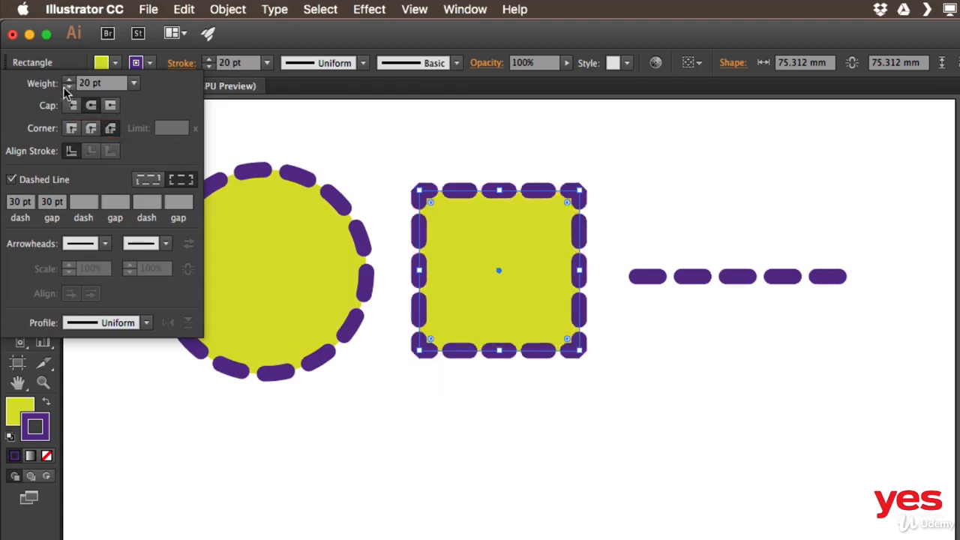
click(90, 129)
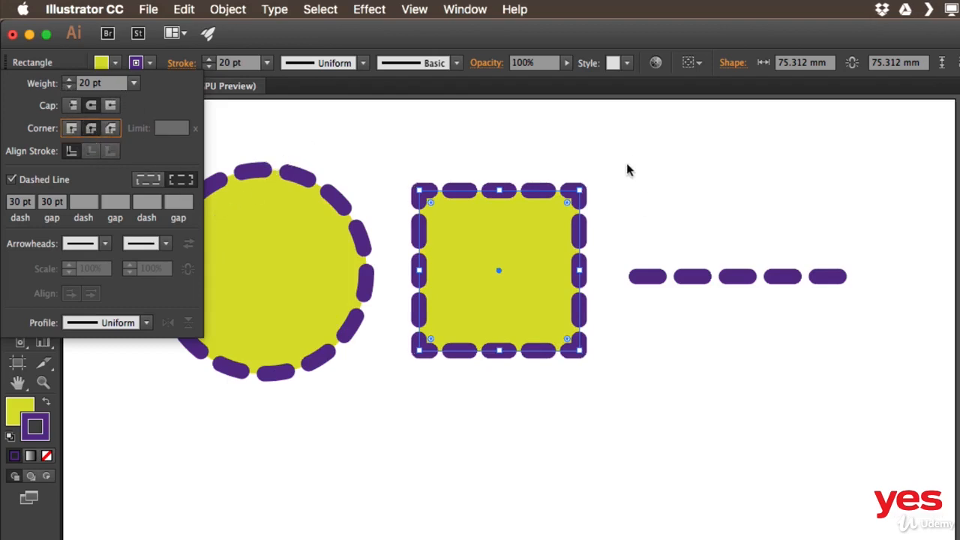
Move the dashed line below the circle and square, and give it an Arrow 30 start arrowhead and an Arrow 4 end arrowhead.
click(731, 276)
mouse_move(734, 280)
mouse_down()
mouse_move(393, 413)
mouse_move(421, 450)
mouse_up()
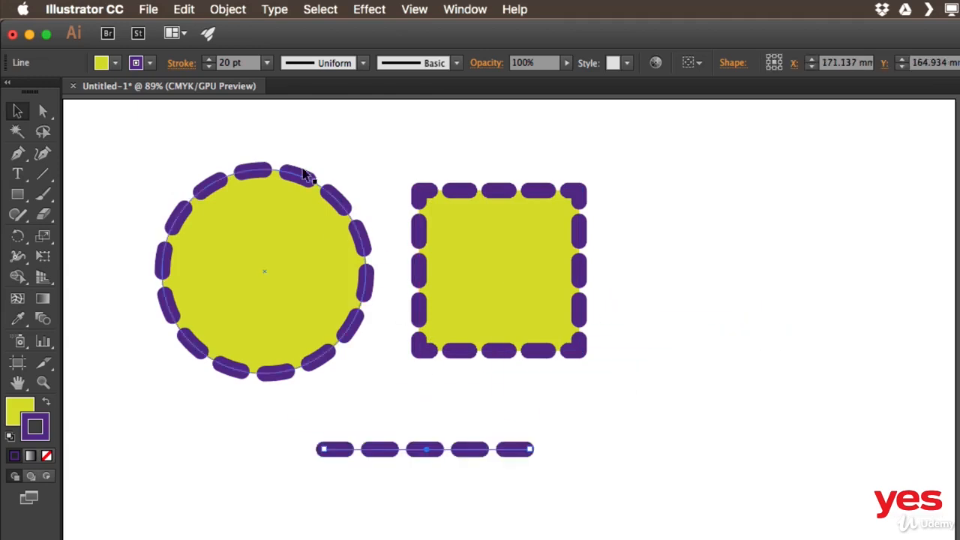
click(182, 65)
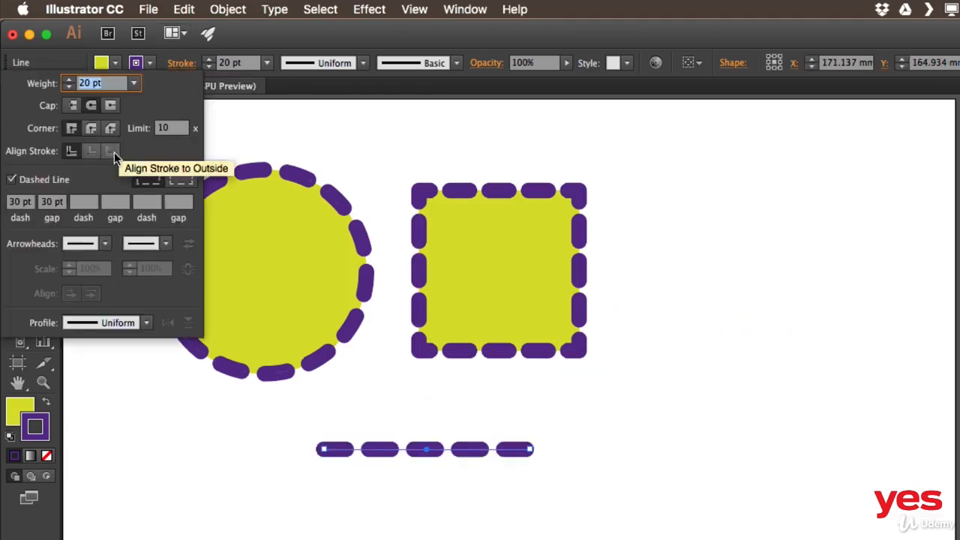
click(106, 246)
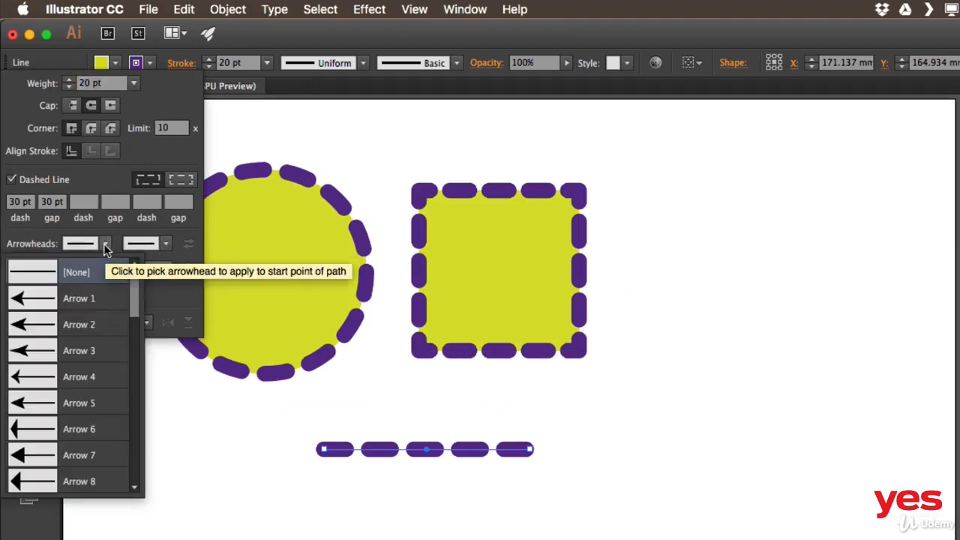
drag(136, 305, 126, 438)
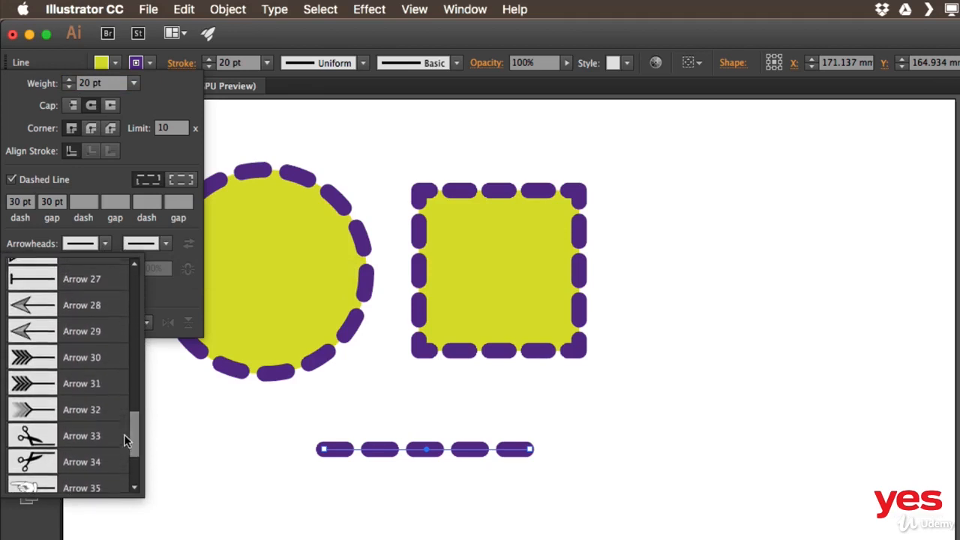
click(81, 360)
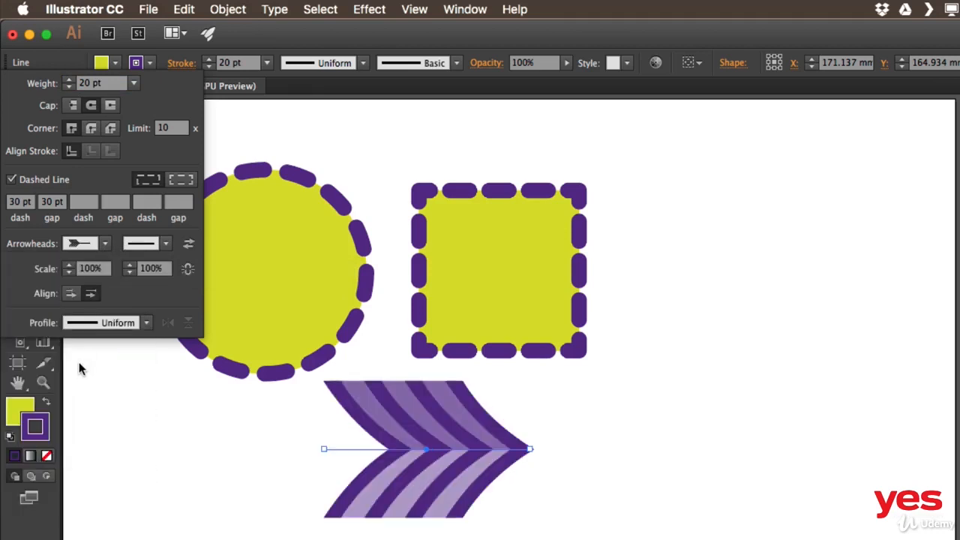
click(165, 243)
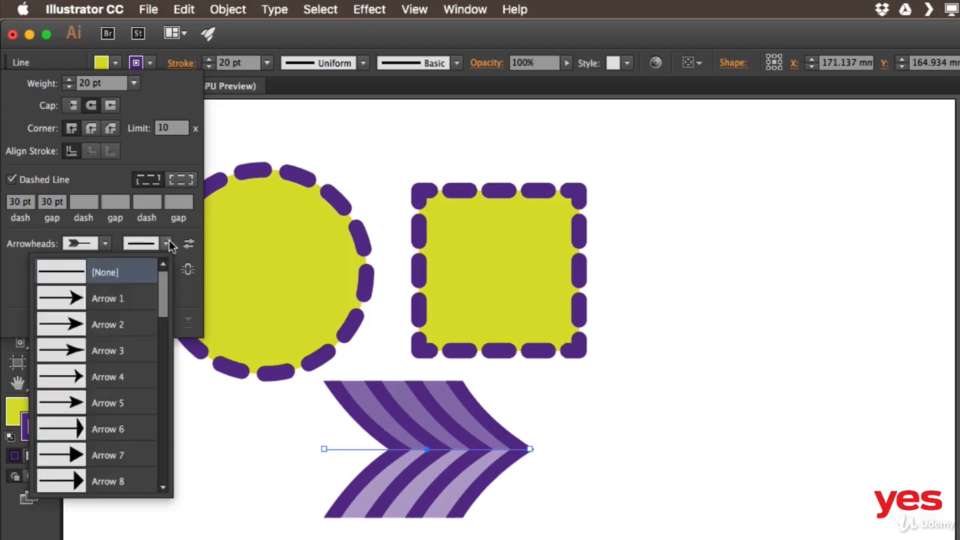
click(114, 377)
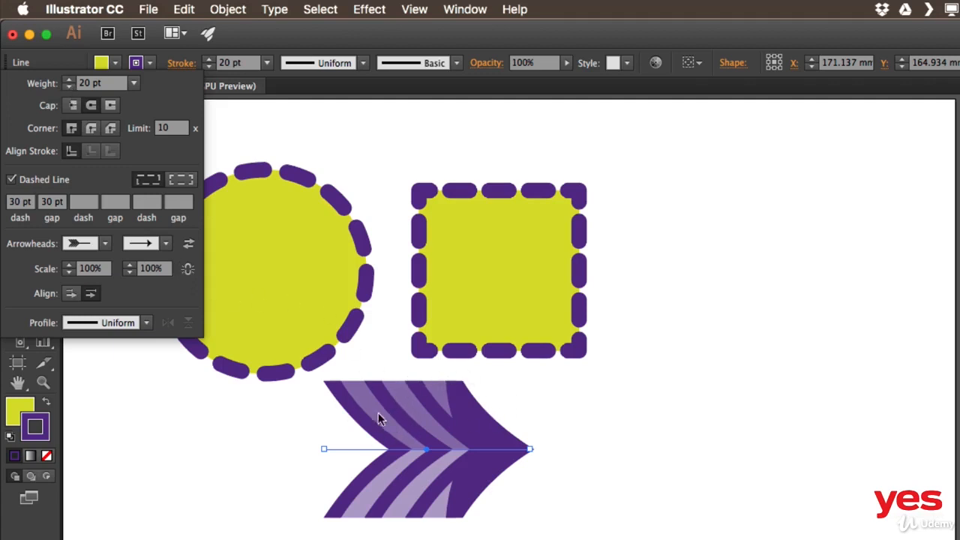
Reduce the scale of the line's start arrowhead to 30%.
click(69, 272)
click(69, 272)
click(68, 272)
click(69, 272)
click(69, 273)
click(68, 273)
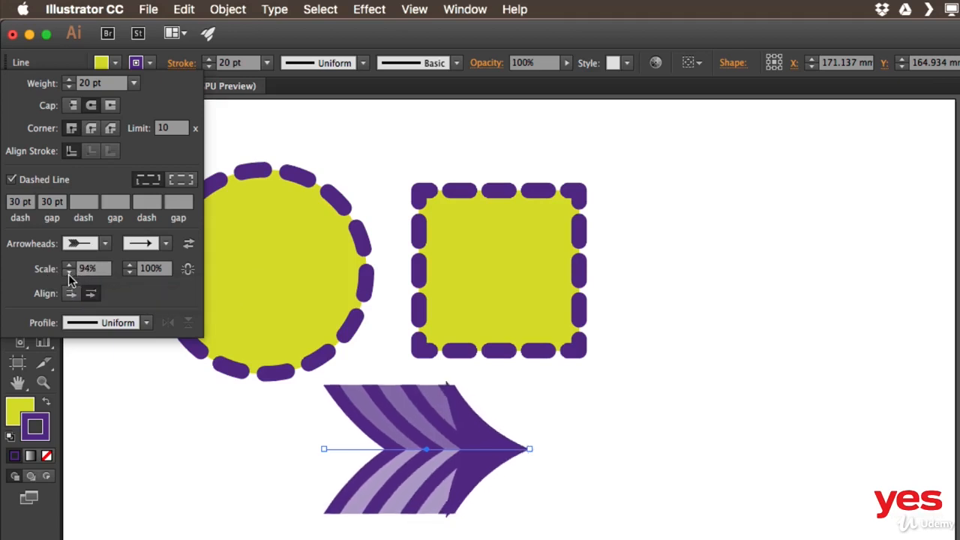
click(68, 274)
click(68, 274)
click(68, 274)
click(68, 273)
click(69, 273)
click(68, 273)
click(68, 273)
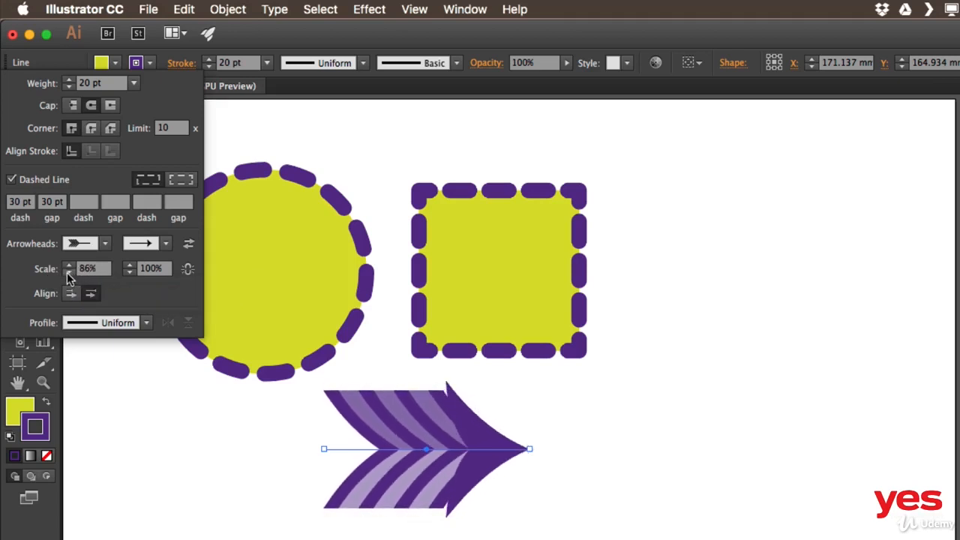
click(68, 273)
click(69, 274)
click(68, 273)
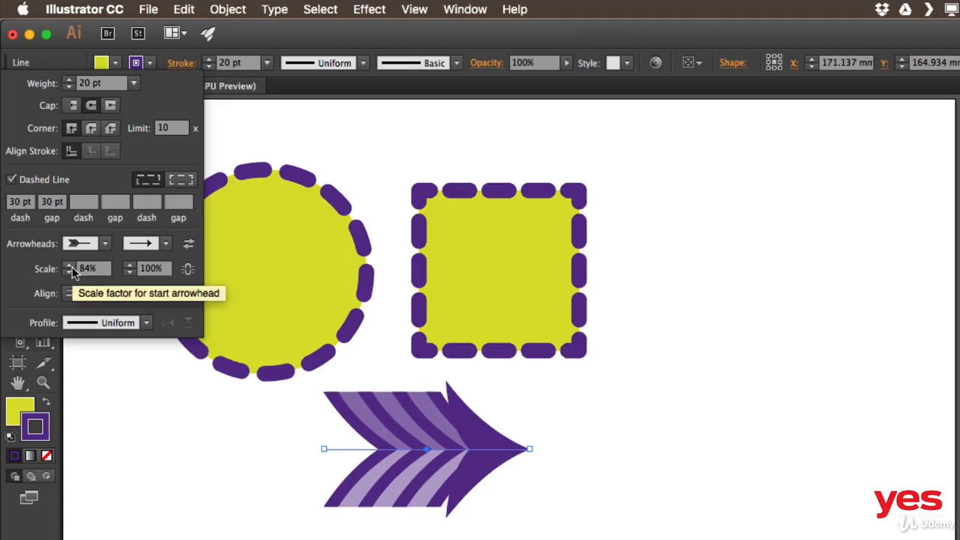
click(69, 273)
click(69, 273)
click(69, 273)
click(69, 273)
shift+click(69, 273)
shift+click(69, 273)
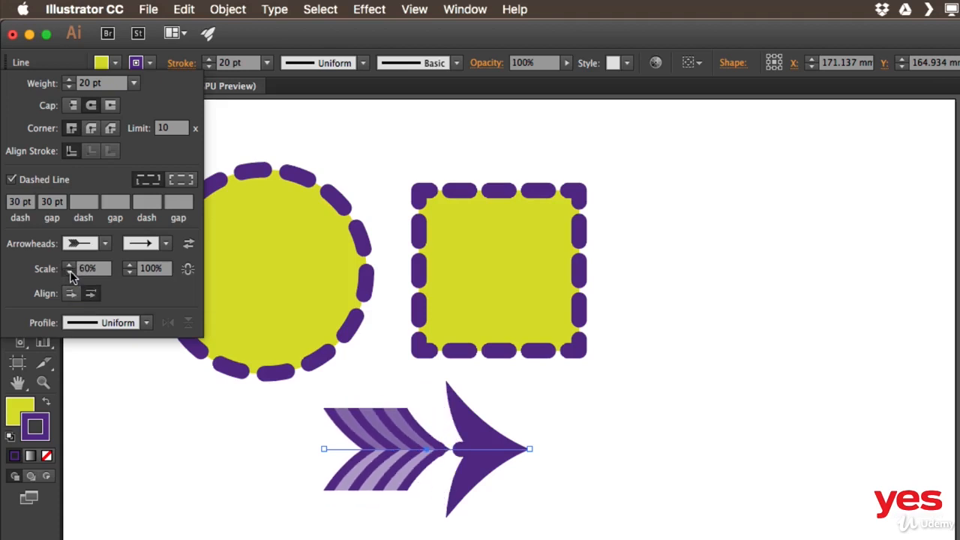
shift+click(69, 273)
shift+click(69, 273)
shift+click(69, 273)
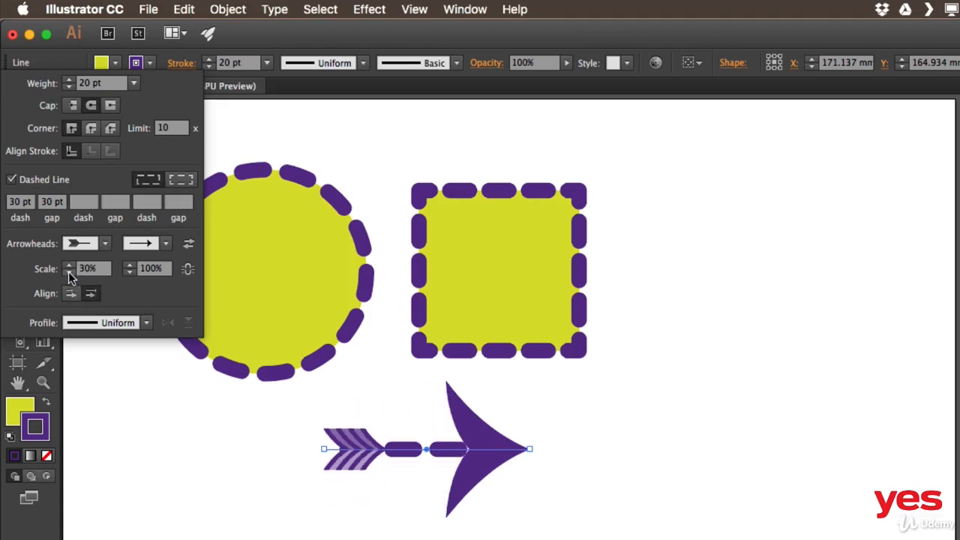
shift+click(69, 273)
shift+click(69, 265)
Try a 30% scale on the line's end arrowhead and increase it to 50%.
click(142, 271)
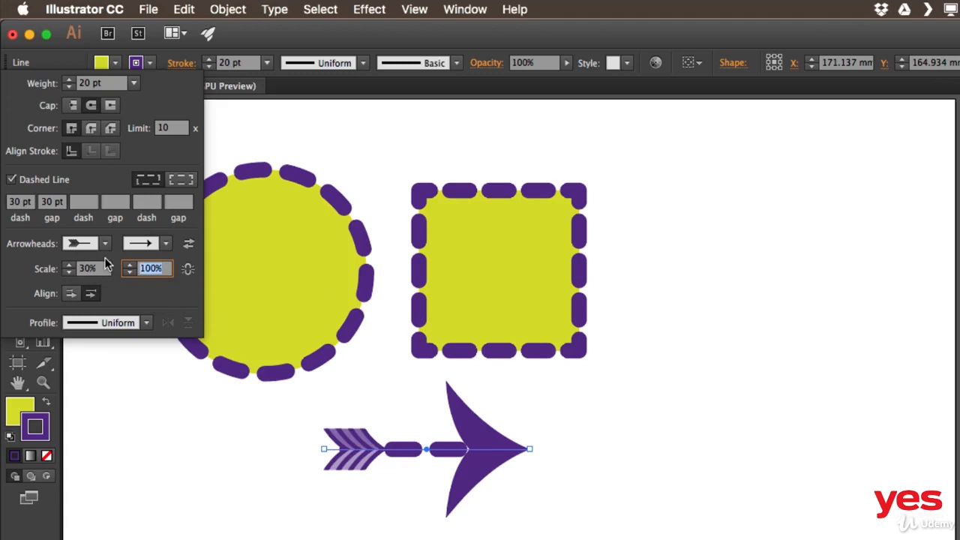
text(30)
key(Return)
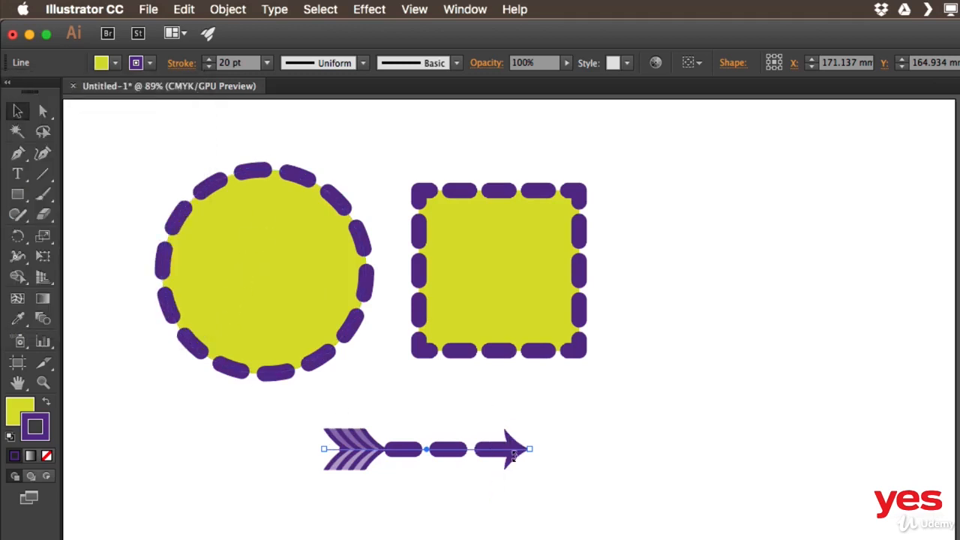
click(181, 63)
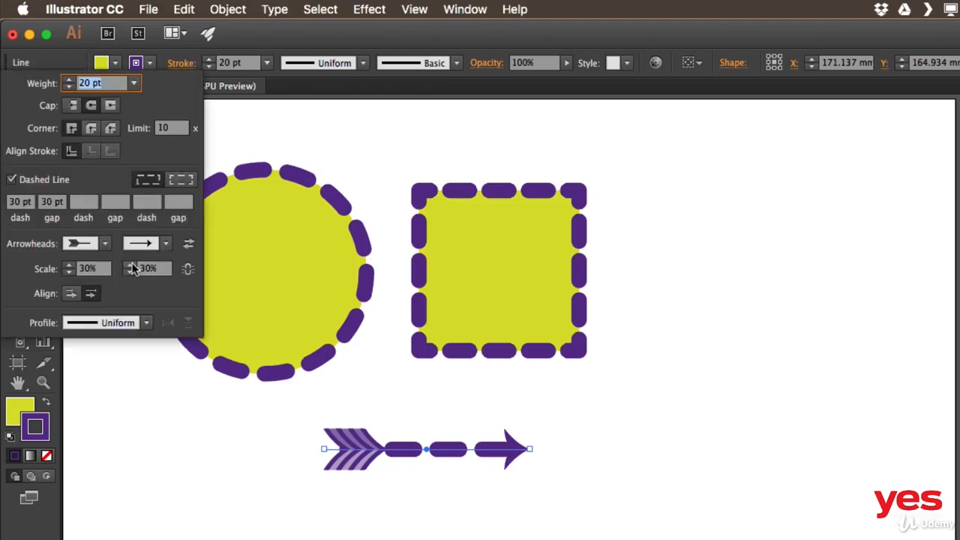
click(129, 267)
click(128, 266)
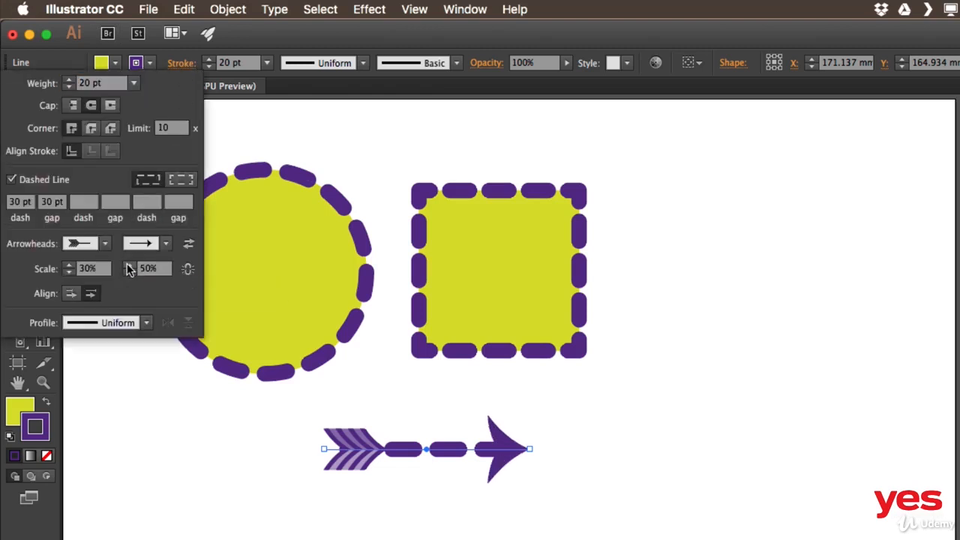
Extend the arrow tips beyond the ends of the path and turn off the line's dashes.
click(70, 295)
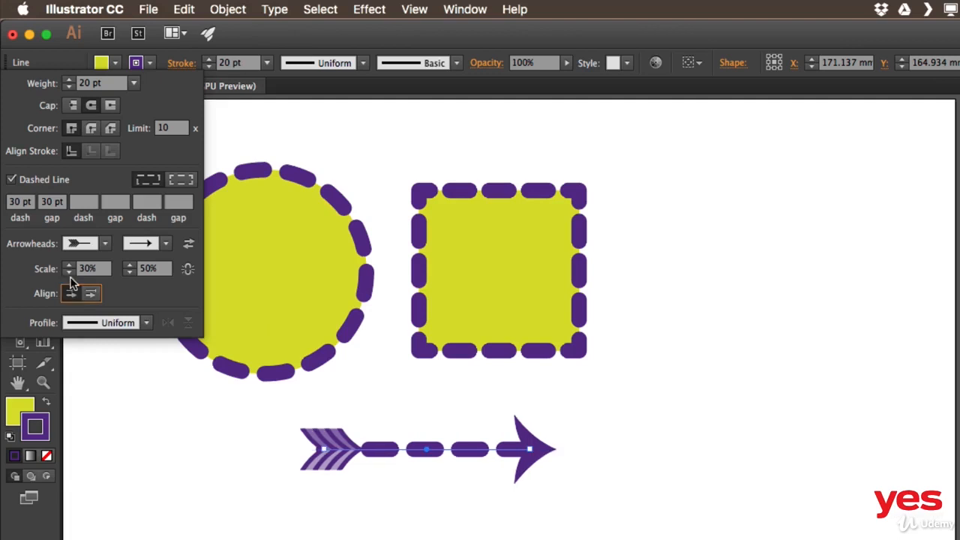
click(12, 180)
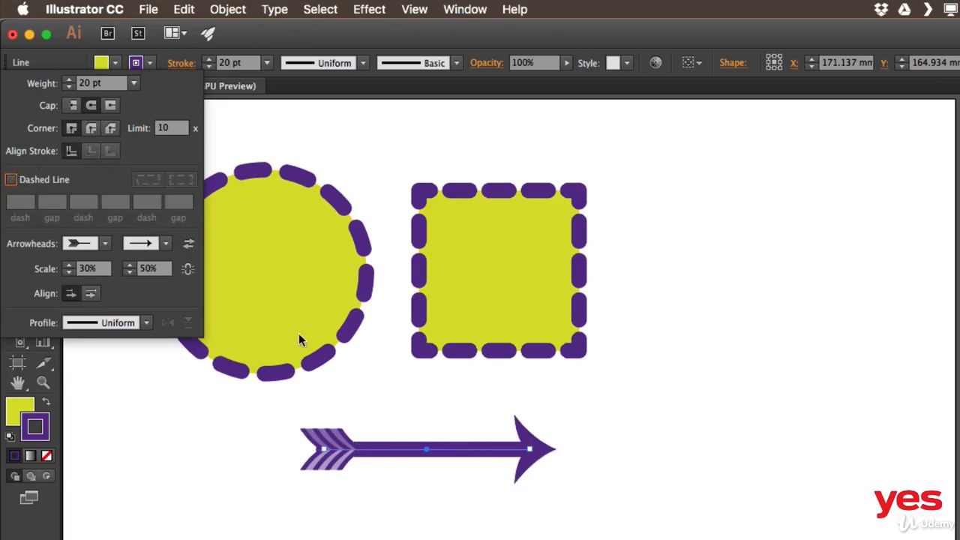
Swap the line's start and end arrowheads and swap them back.
click(189, 246)
click(189, 246)
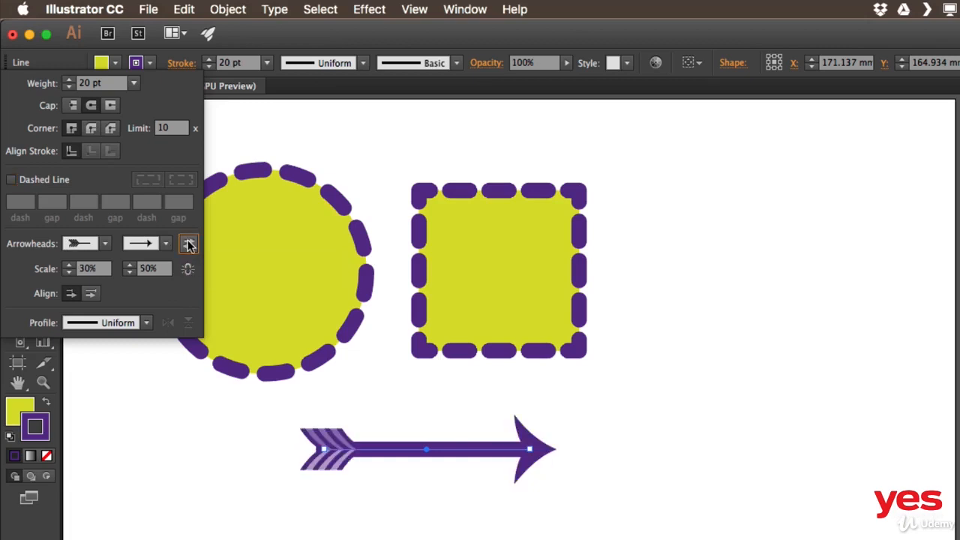
click(326, 290)
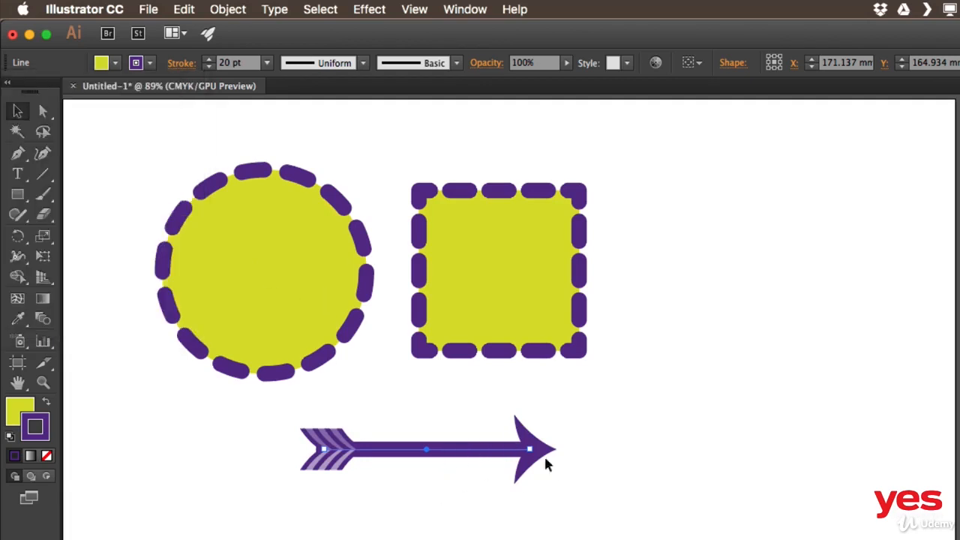
Reshape the arrow by its end point and place it beside the square, slanting upward, about 94 mm wide and 23 mm high.
drag(529, 451, 668, 450)
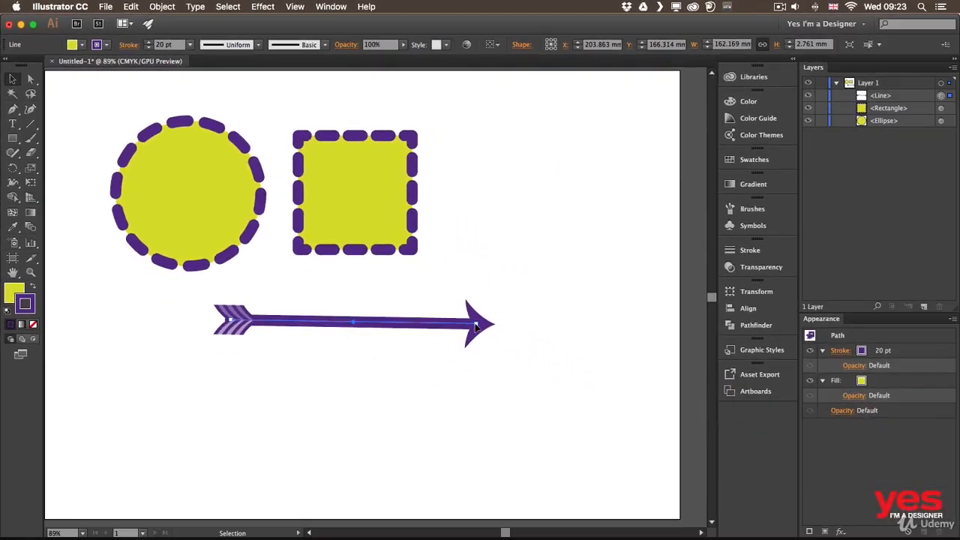
drag(475, 326, 542, 208)
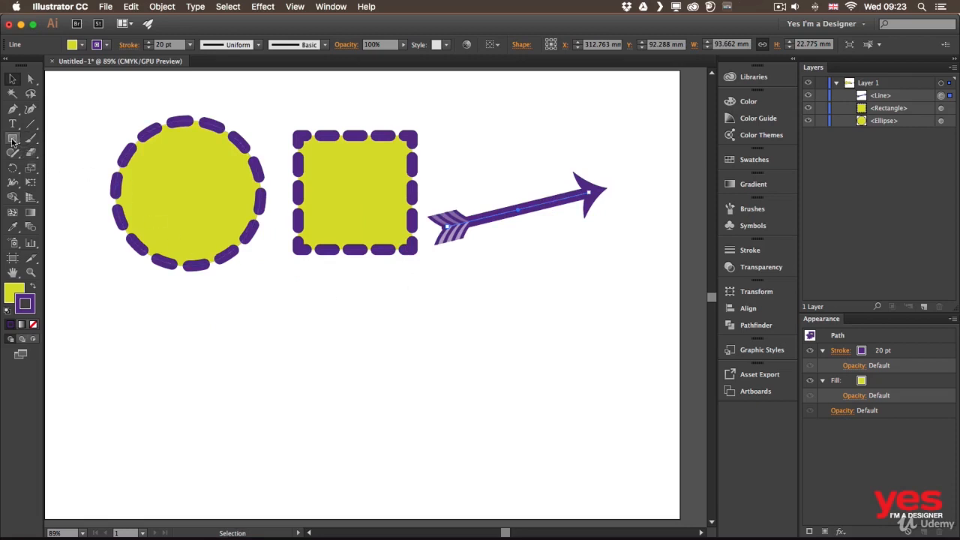
Draw a circle about 71 mm across with the Ellipse tool and place it below the large dashed circle.
drag(12, 140, 68, 166)
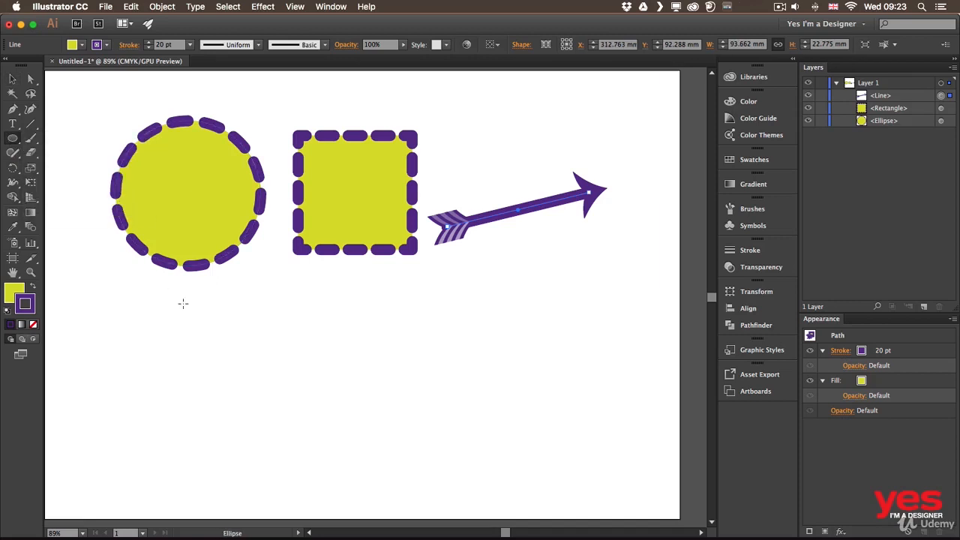
drag(274, 308, 385, 418)
key(v)
drag(341, 336, 359, 319)
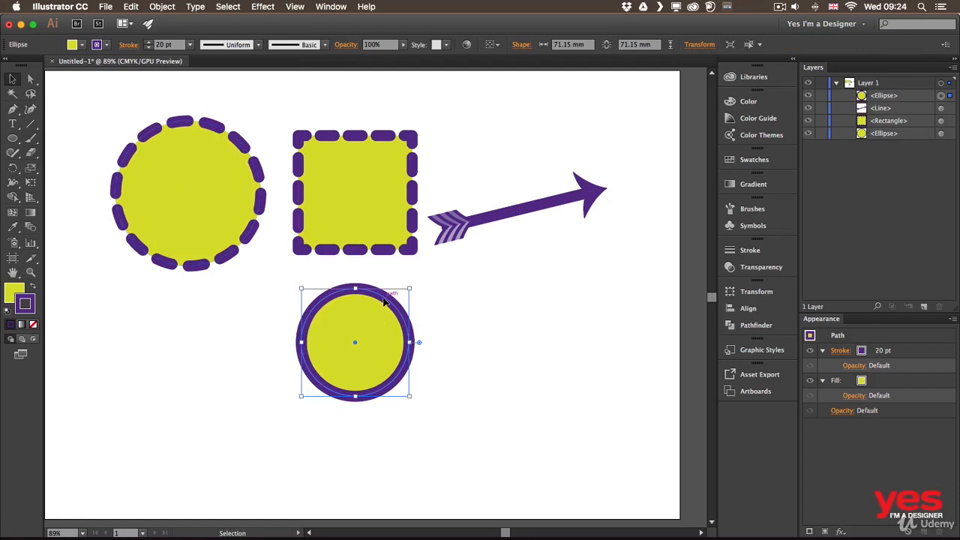
drag(384, 301, 217, 320)
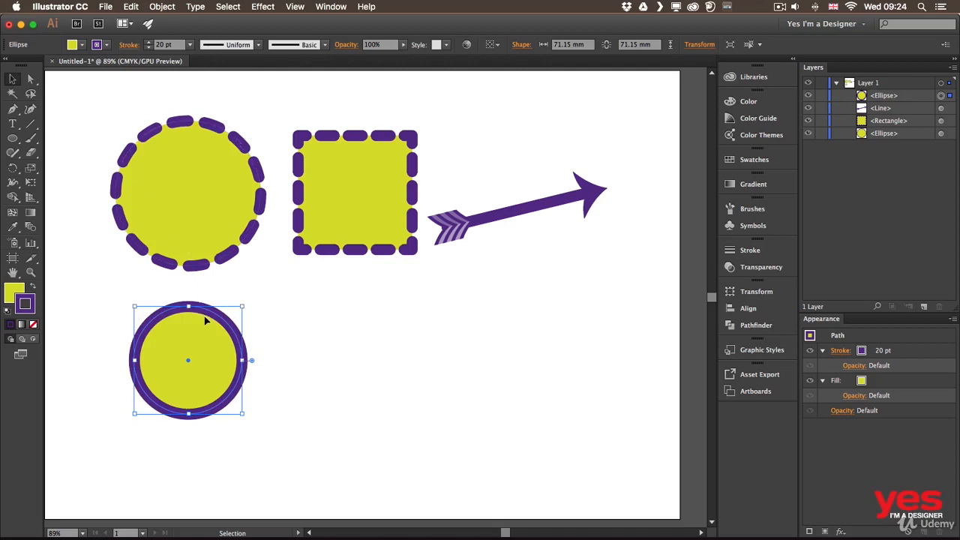
Apply Width Profile 1 to the small circle's stroke, and replace it with the wedge-shaped tapering profile.
click(130, 45)
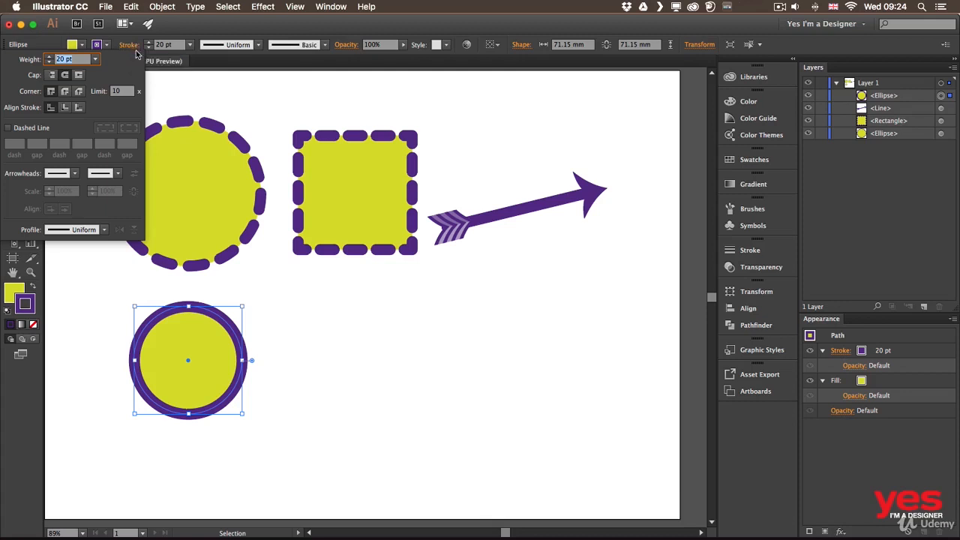
click(105, 230)
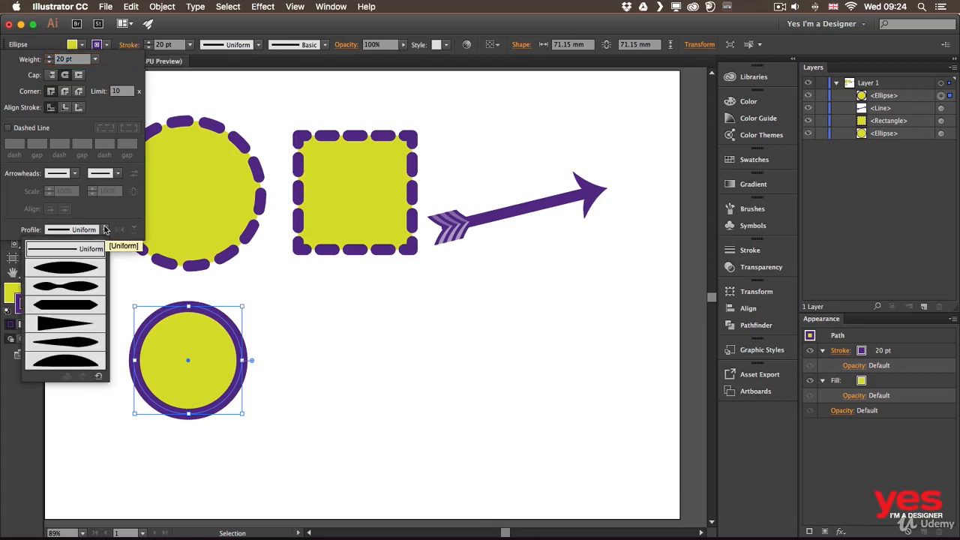
click(78, 269)
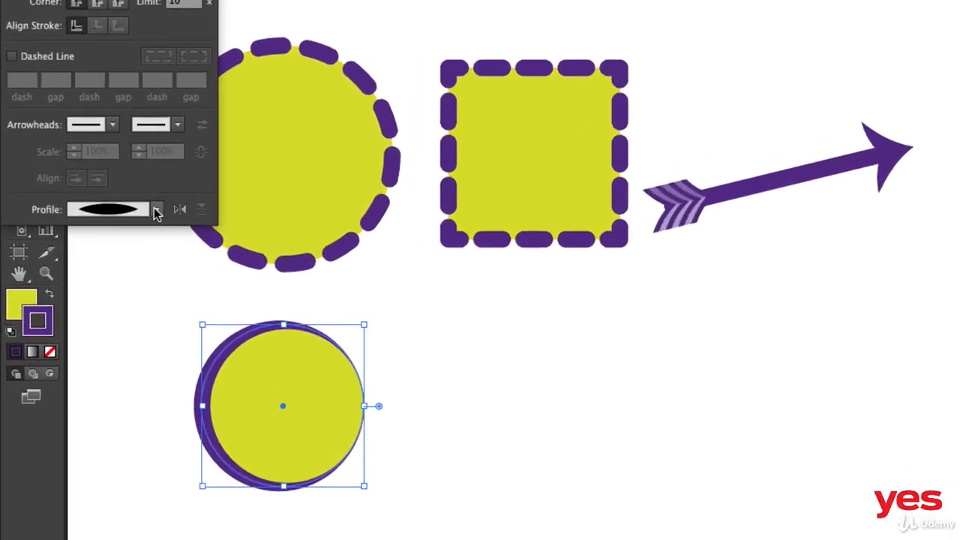
click(105, 229)
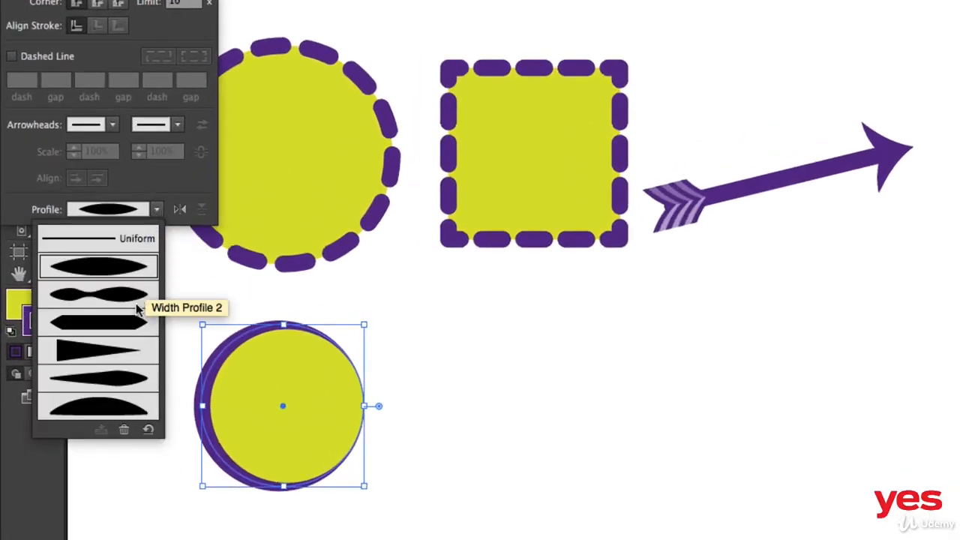
click(116, 352)
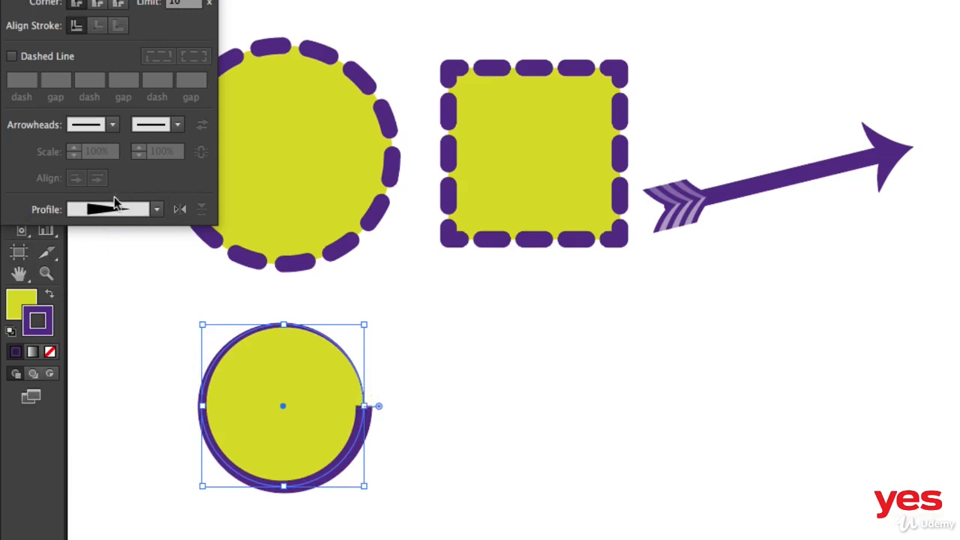
Flip the tapering profile along the small circle's stroke, flip it back, and flip it once more.
click(180, 210)
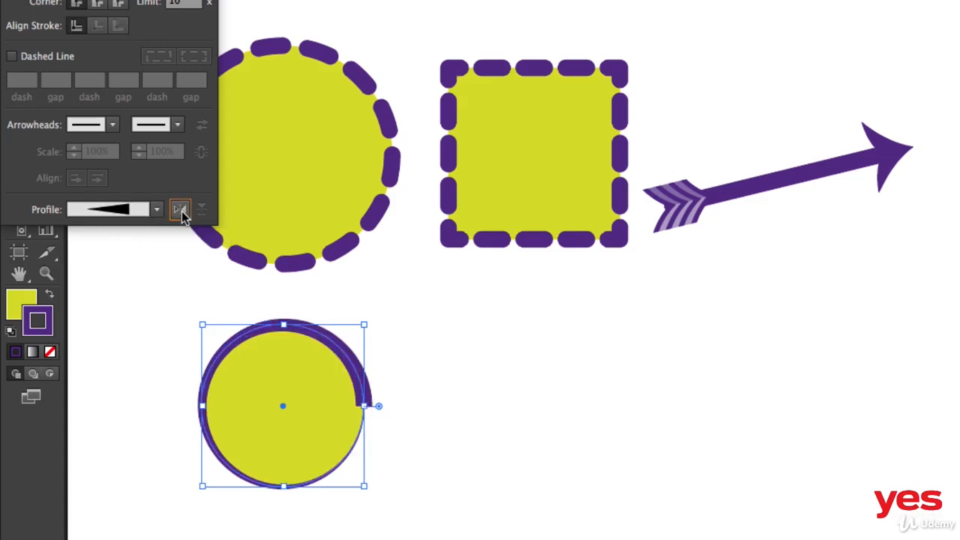
click(181, 210)
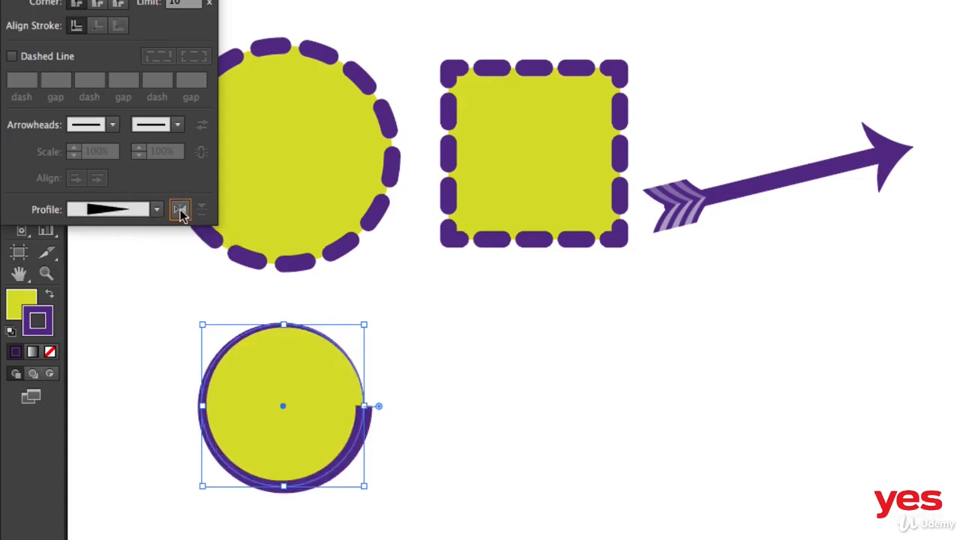
click(179, 211)
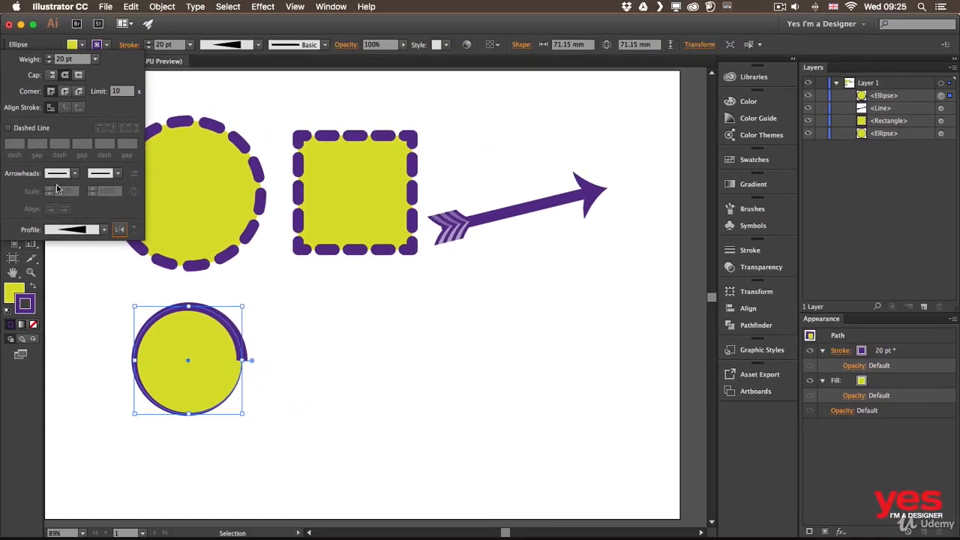
Raise the small circle's stroke weight to 40 pt and return it to 20 pt.
shift+click(50, 56)
shift+click(49, 57)
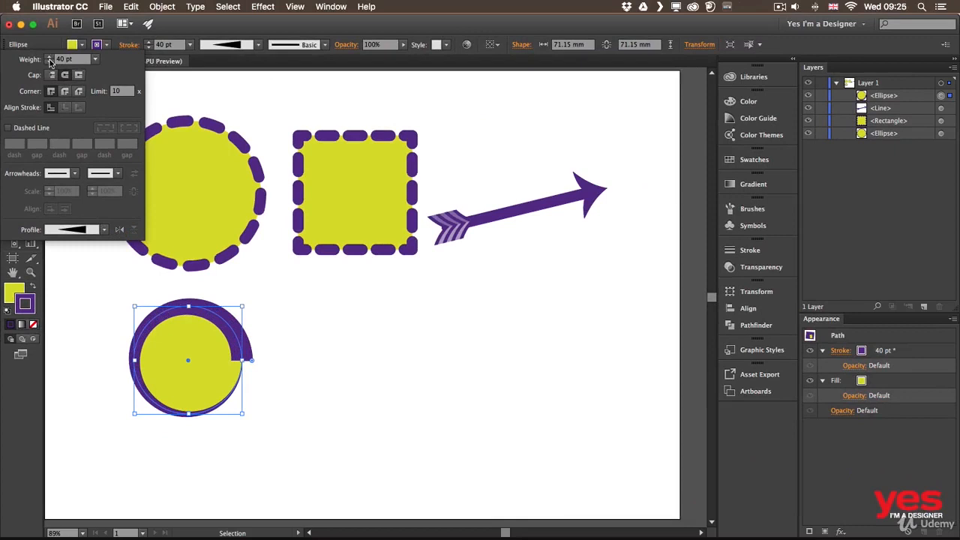
shift+click(49, 62)
shift+click(49, 63)
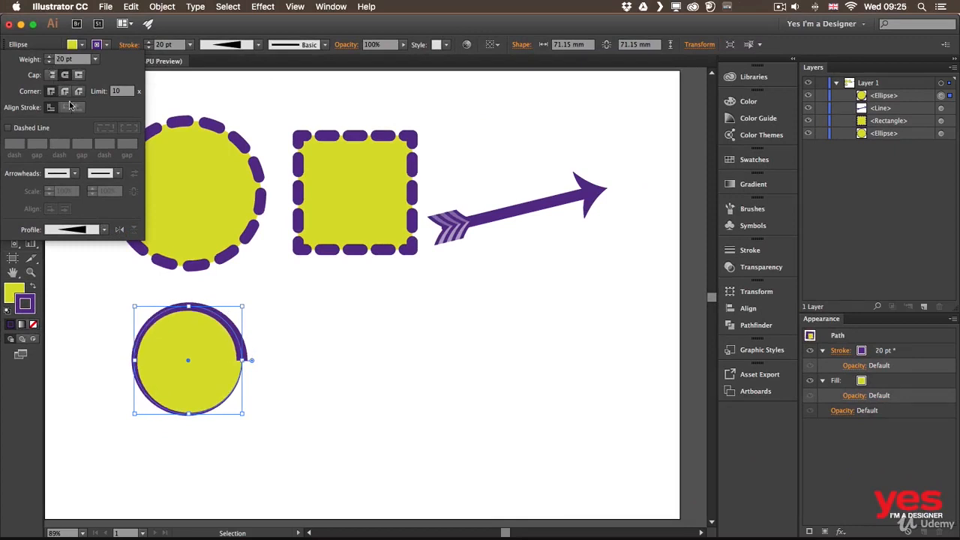
Reset the small circle's stroke to the Uniform width profile.
click(105, 228)
click(92, 243)
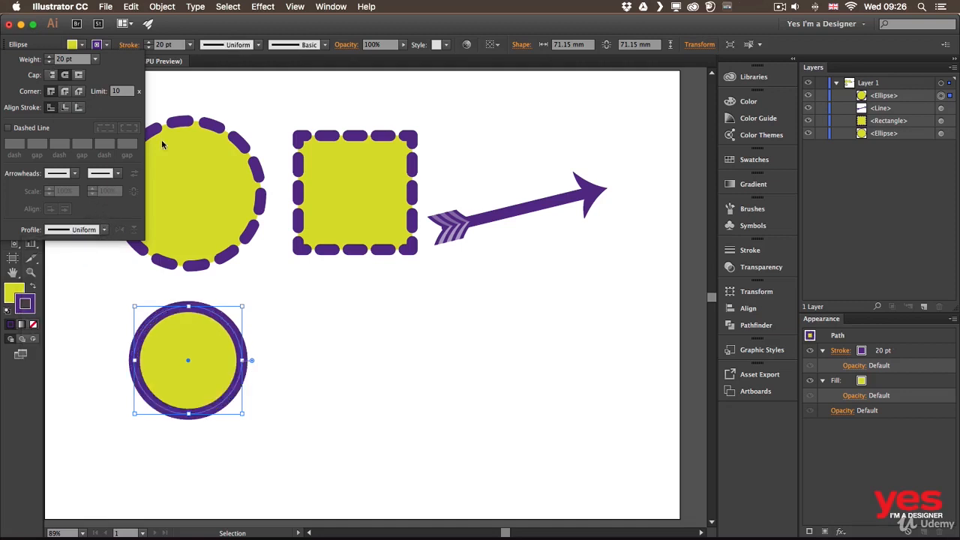
click(191, 43)
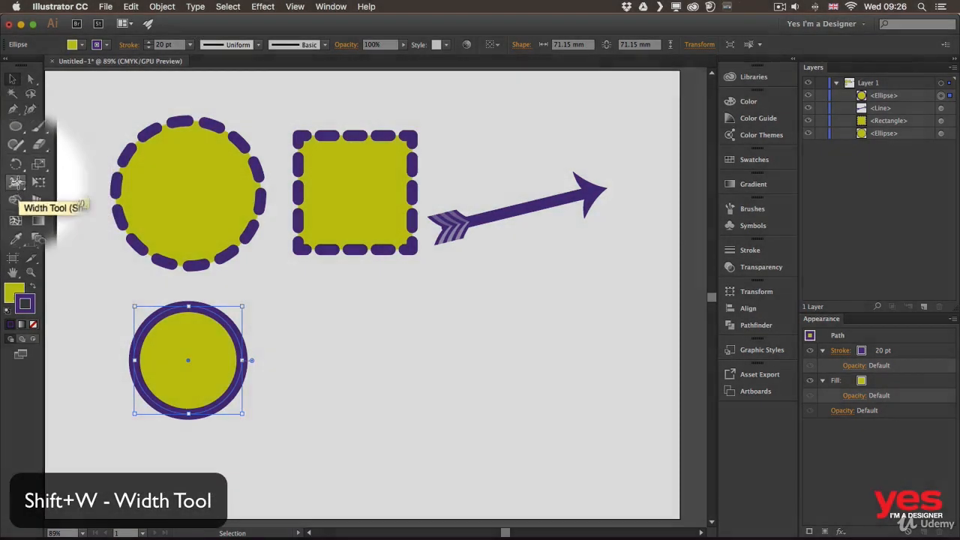
Reshape the small circle's stroke with the Width tool, adding and moving width points around its outline, the upper-left one about 12.4 mm wide.
click(14, 183)
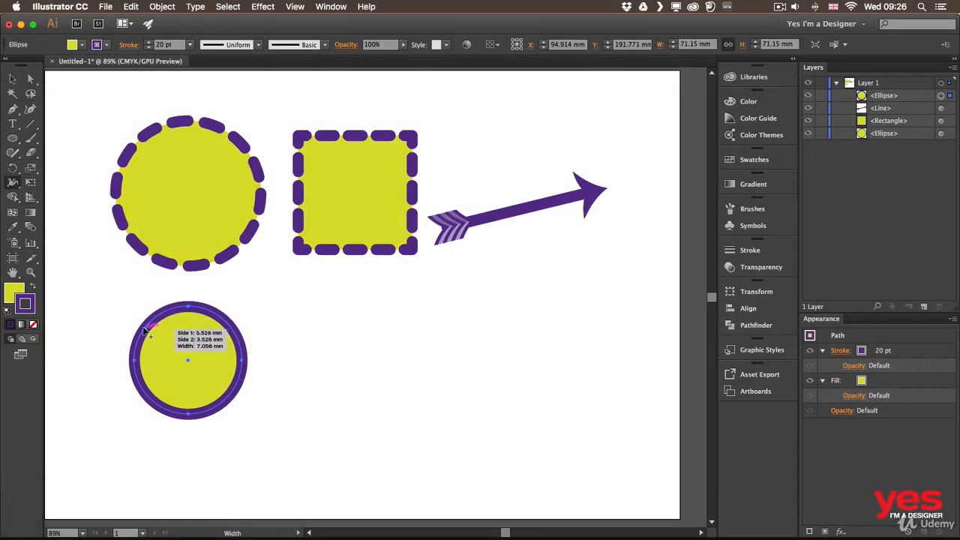
drag(146, 328, 133, 315)
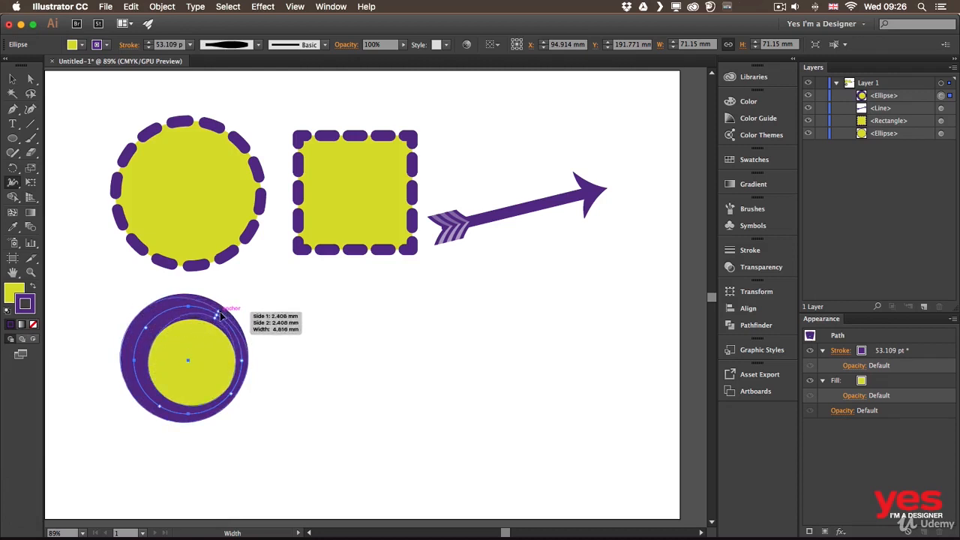
drag(220, 314, 222, 315)
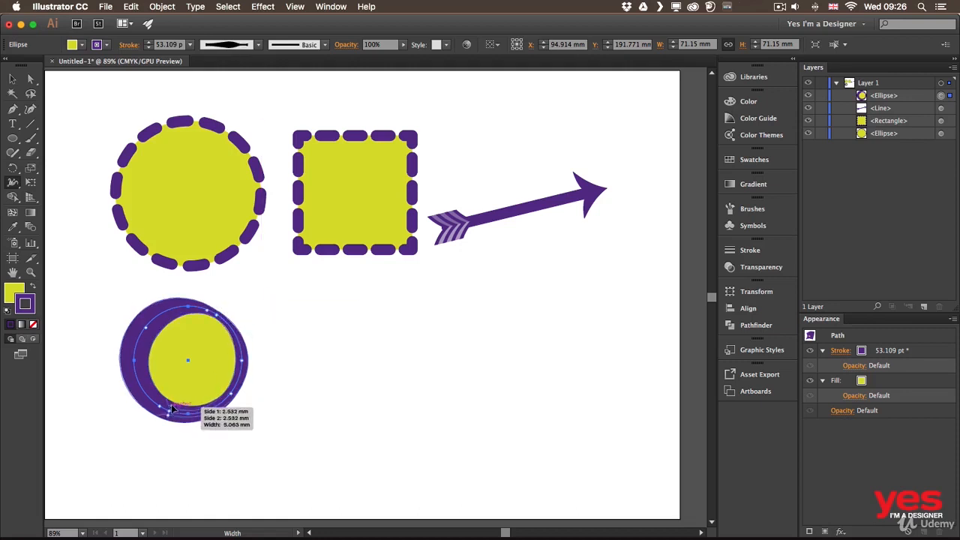
drag(177, 399, 171, 406)
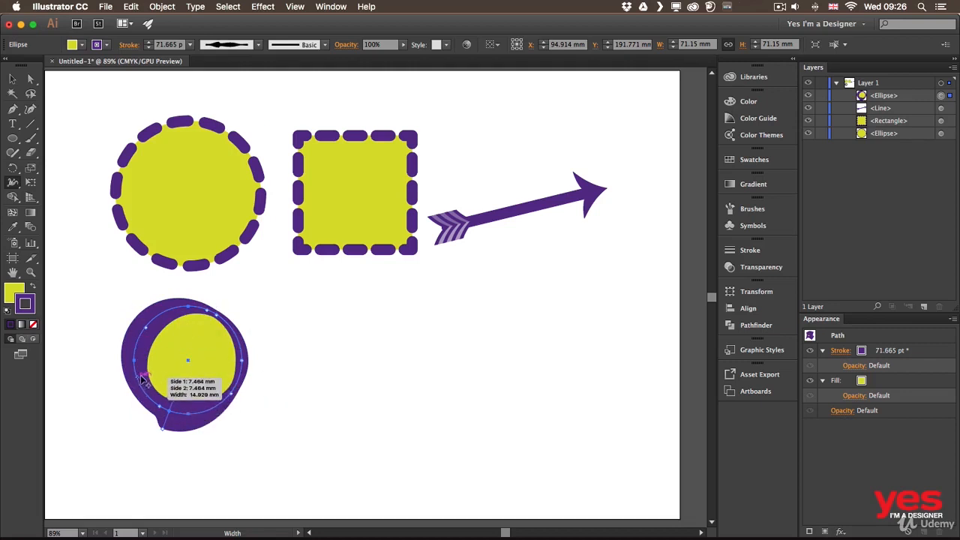
drag(138, 378, 142, 376)
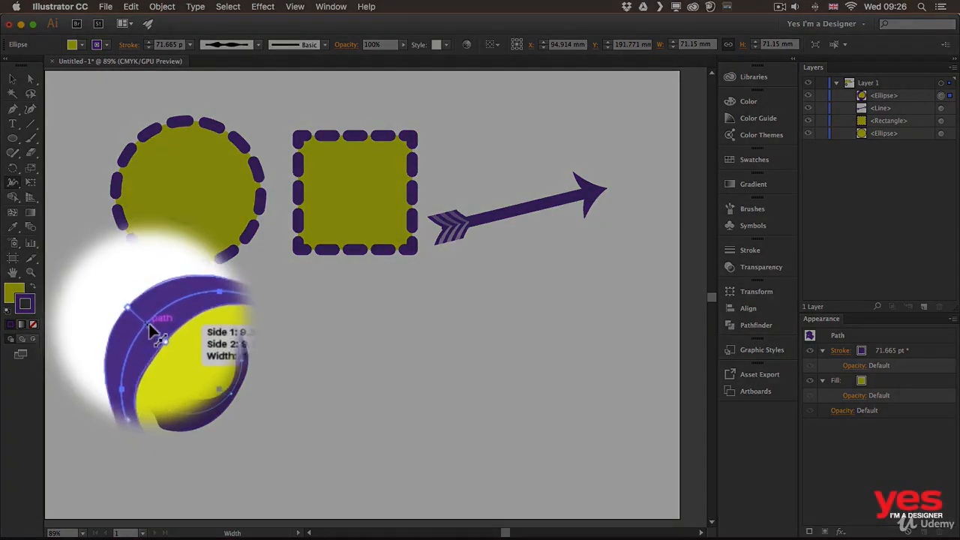
drag(148, 323, 168, 310)
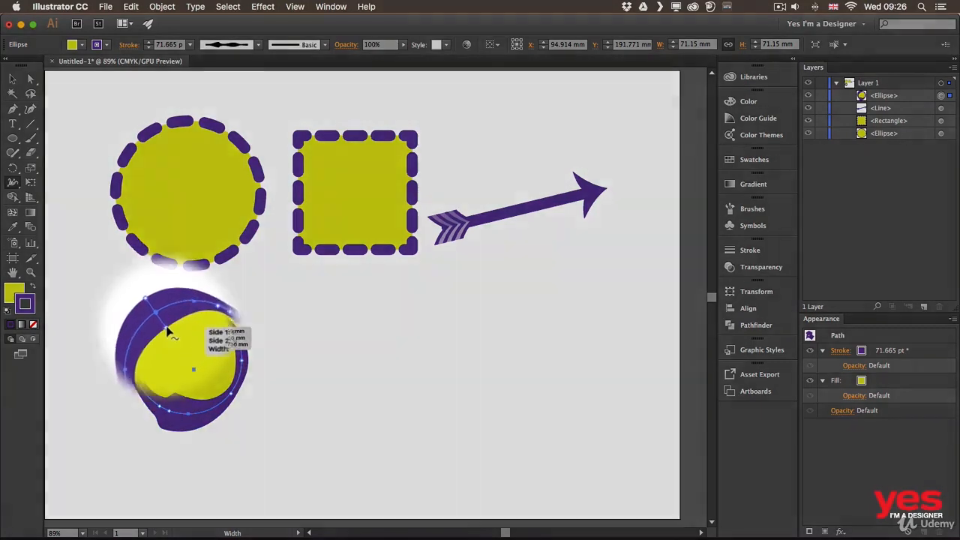
mouse_move(166, 328)
mouse_down()
mouse_move(175, 336)
mouse_move(165, 321)
mouse_up()
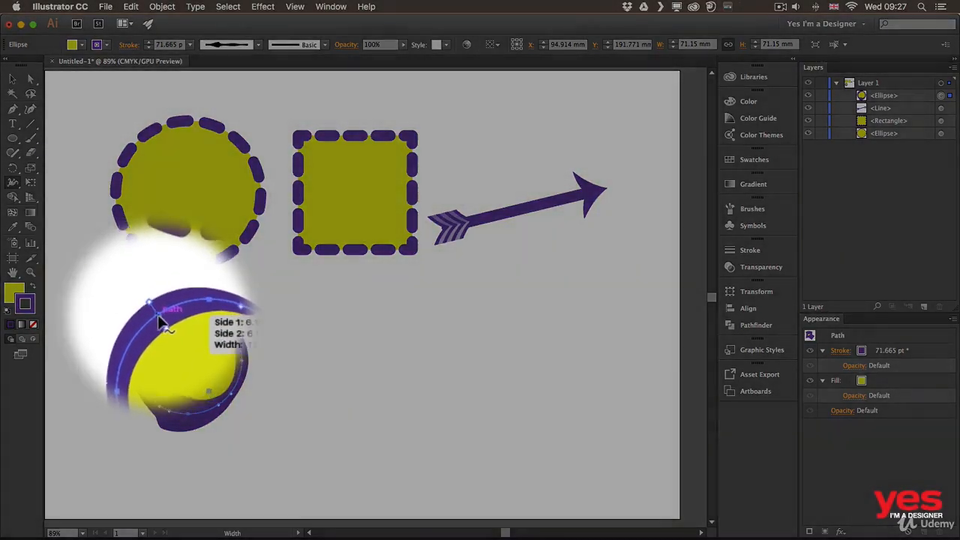
Edit the upper-left width point on the small circle's stroke numerically, setting Side 1 to 12 mm.
double_click(160, 320)
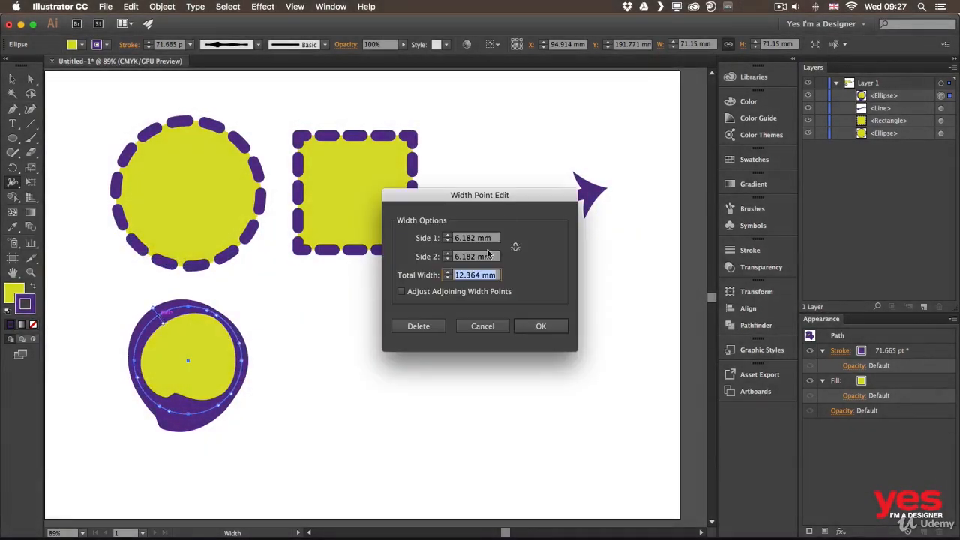
drag(495, 190, 373, 279)
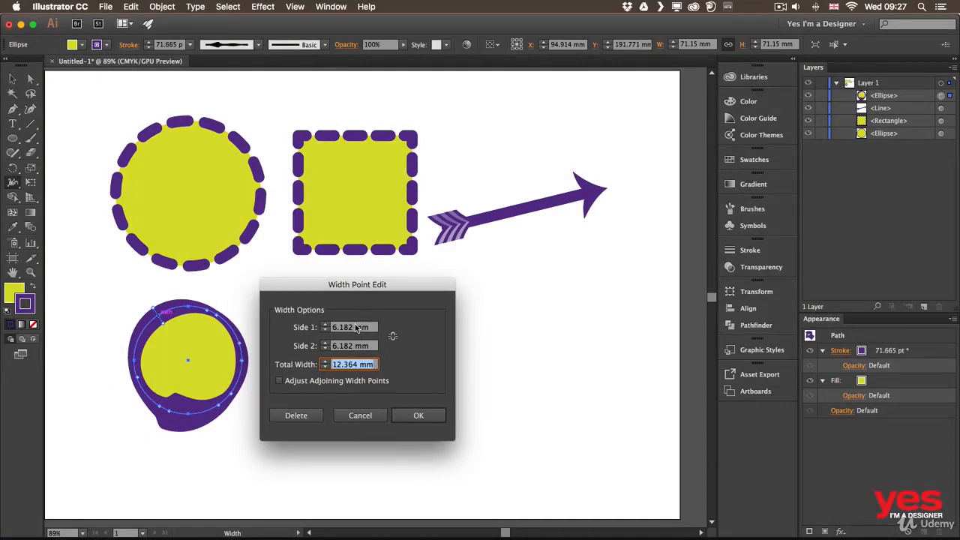
click(369, 328)
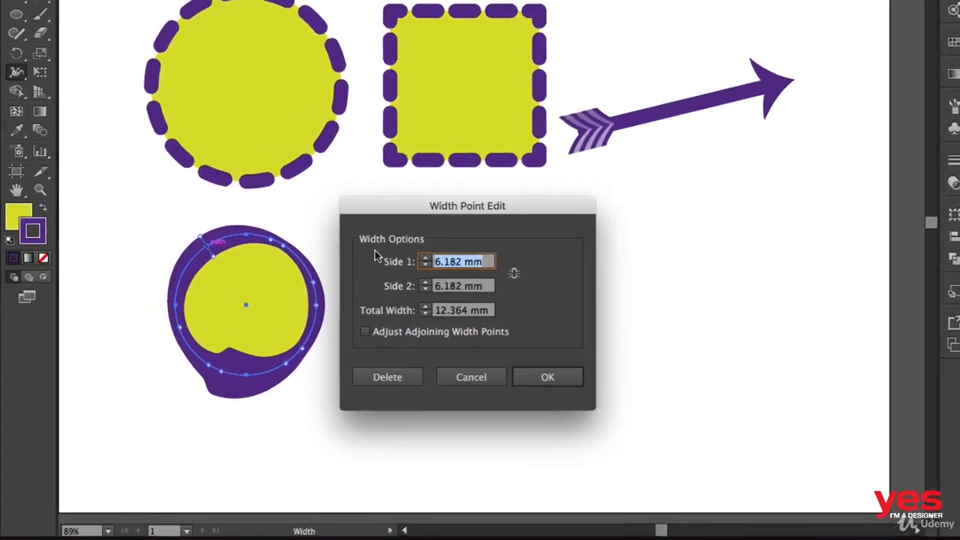
text(12)
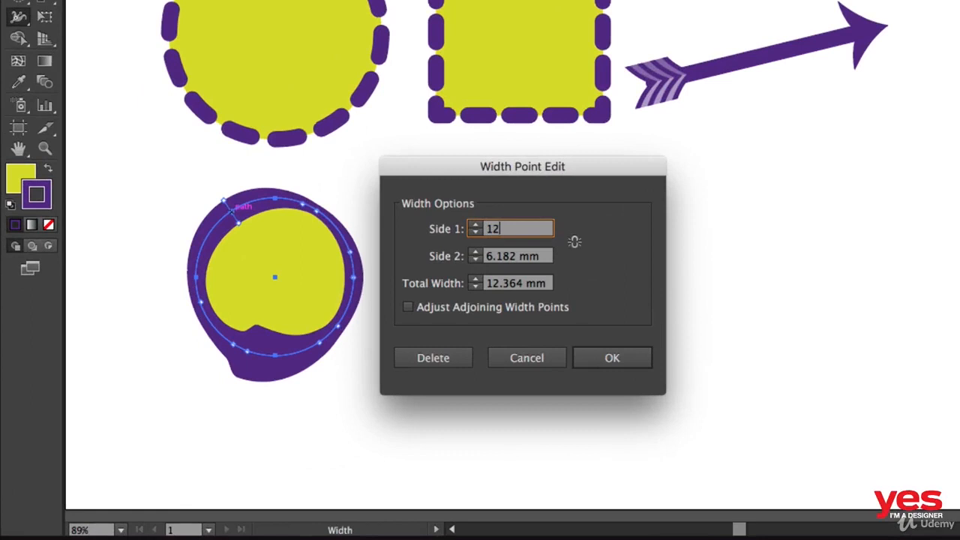
click(610, 358)
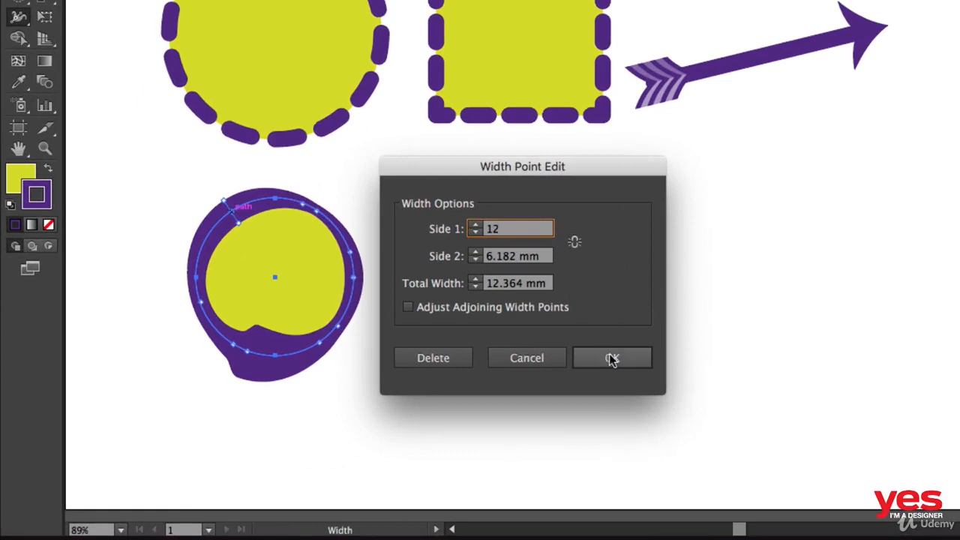
Extend only the outer side of the small circle's stroke at its upper-left and right-hand width points.
mouse_move(214, 192)
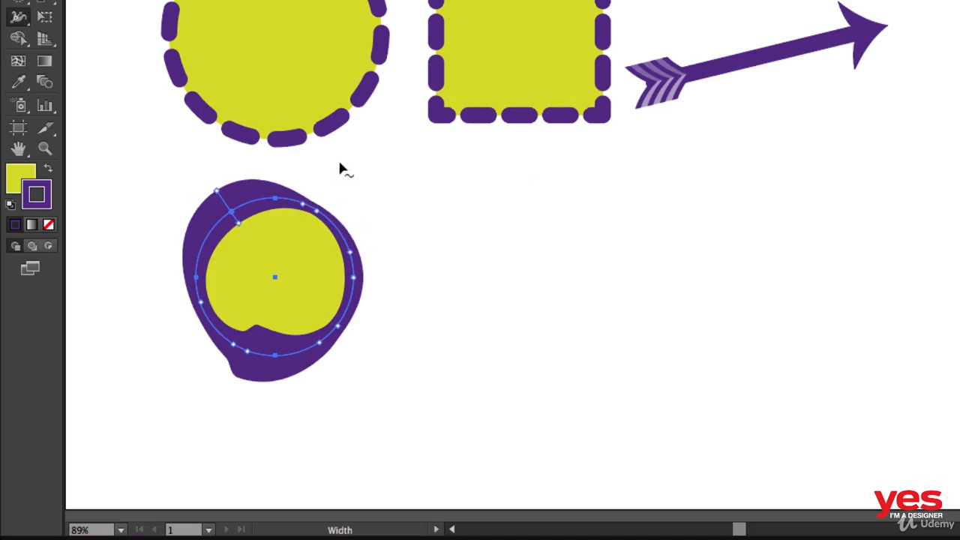
key(alt)
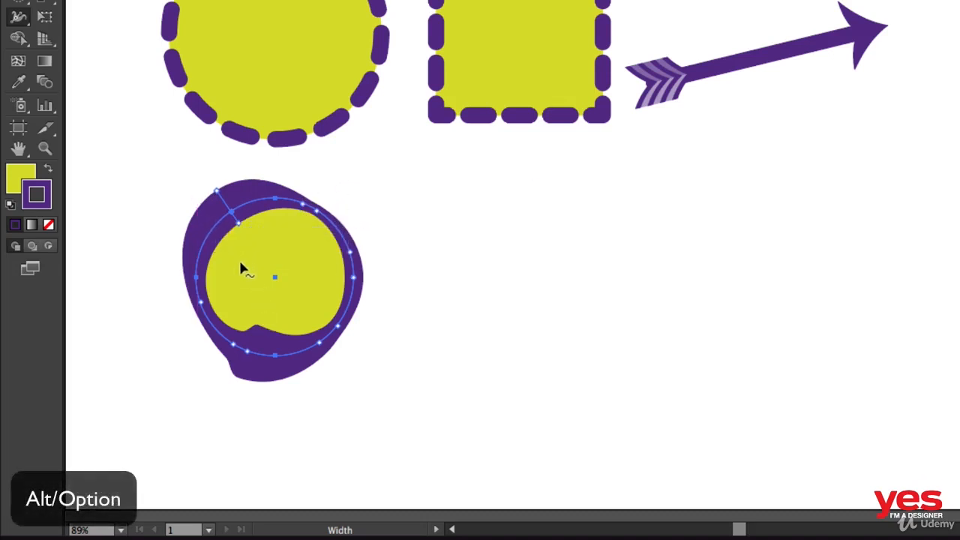
mouse_move(215, 197)
mouse_down()
mouse_move(201, 172)
mouse_move(252, 250)
mouse_up()
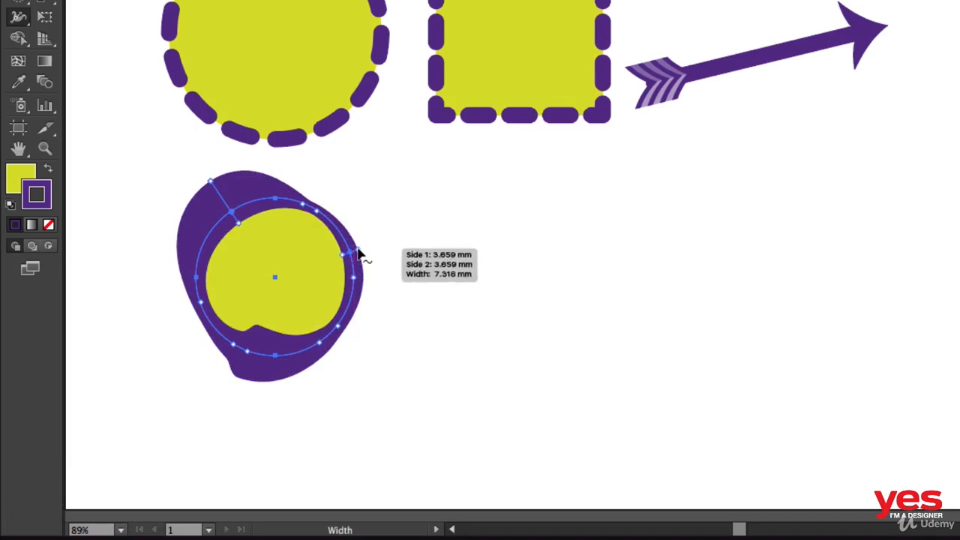
drag(361, 253, 393, 246)
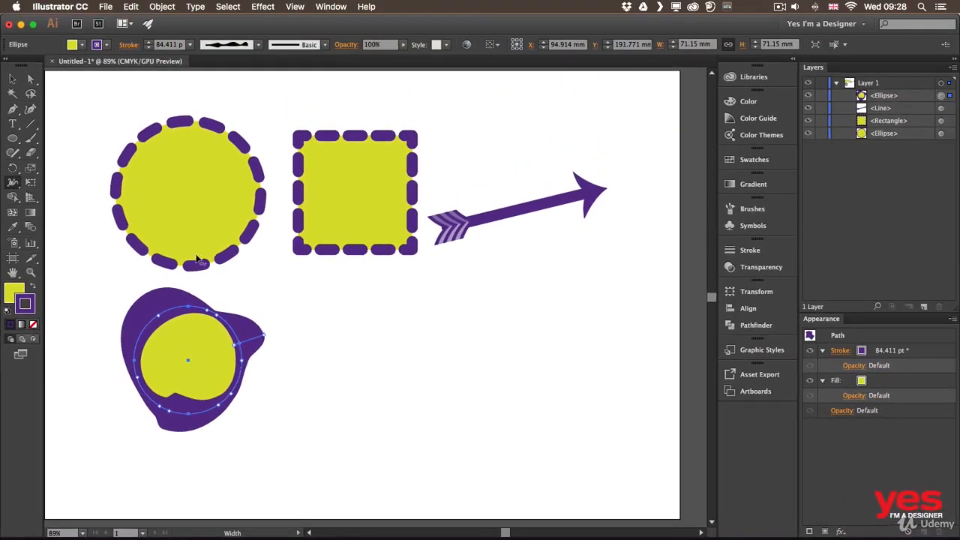
Add the small circle's custom stroke shape to the saved width profiles as Width Profile1.
click(257, 45)
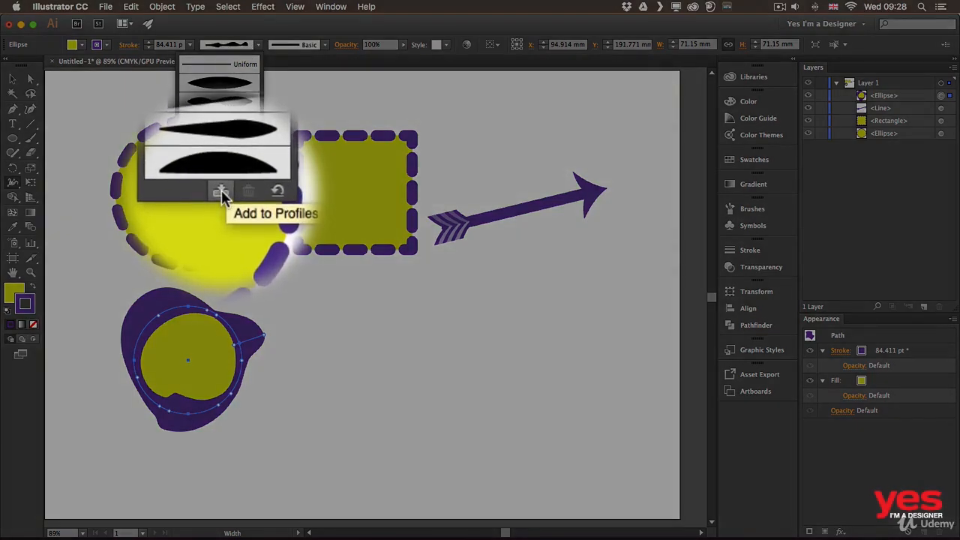
click(220, 192)
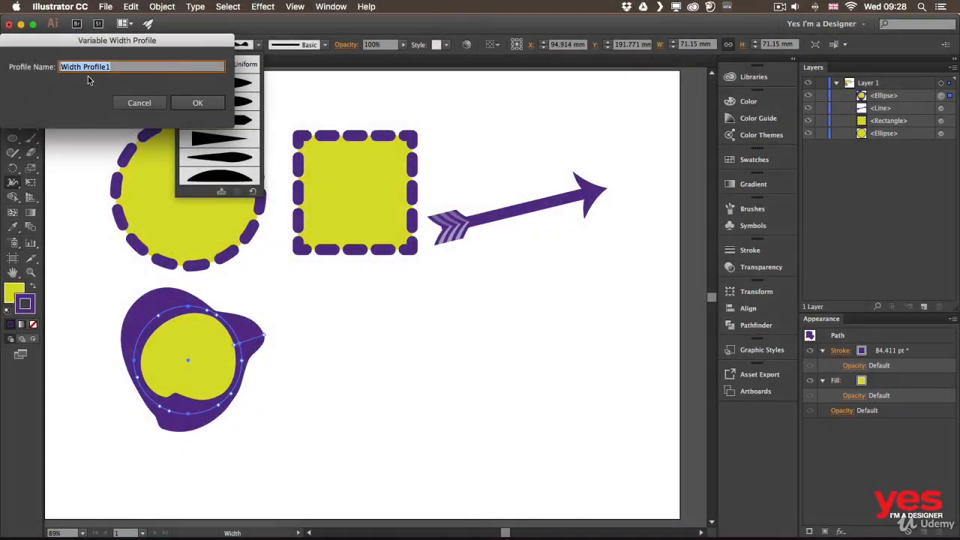
click(199, 105)
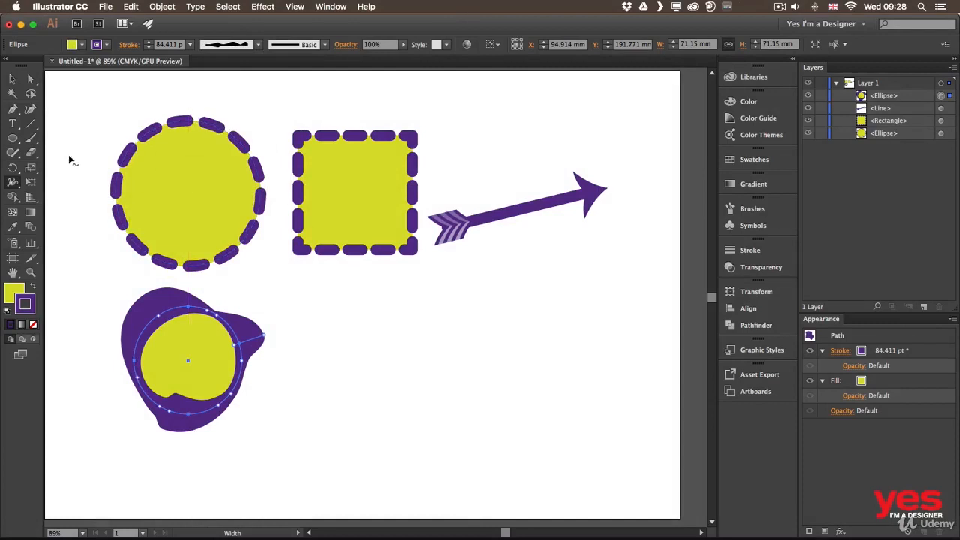
Apply the newly saved custom width profile to the dashed square's stroke and deselect the square.
click(12, 78)
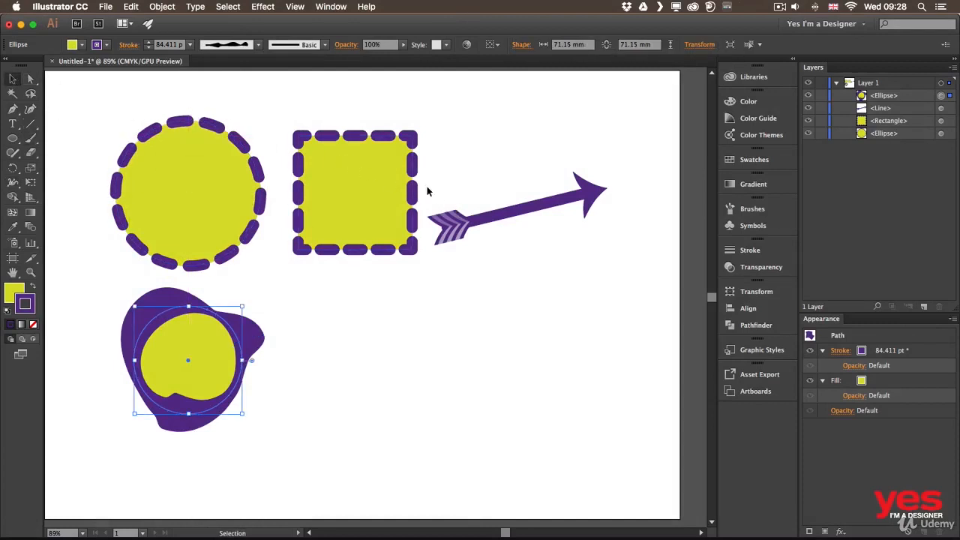
click(364, 143)
click(257, 45)
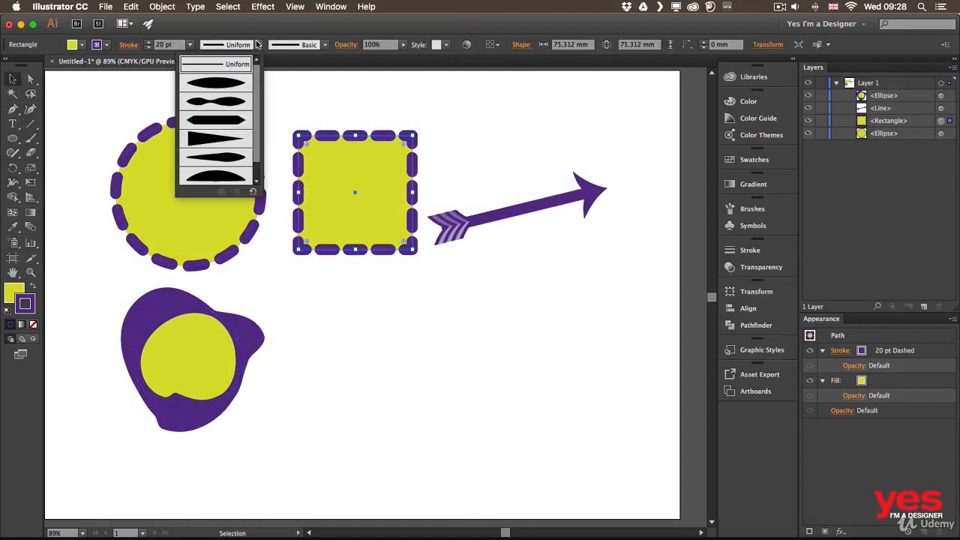
scroll(240, 134, down, 2)
click(235, 176)
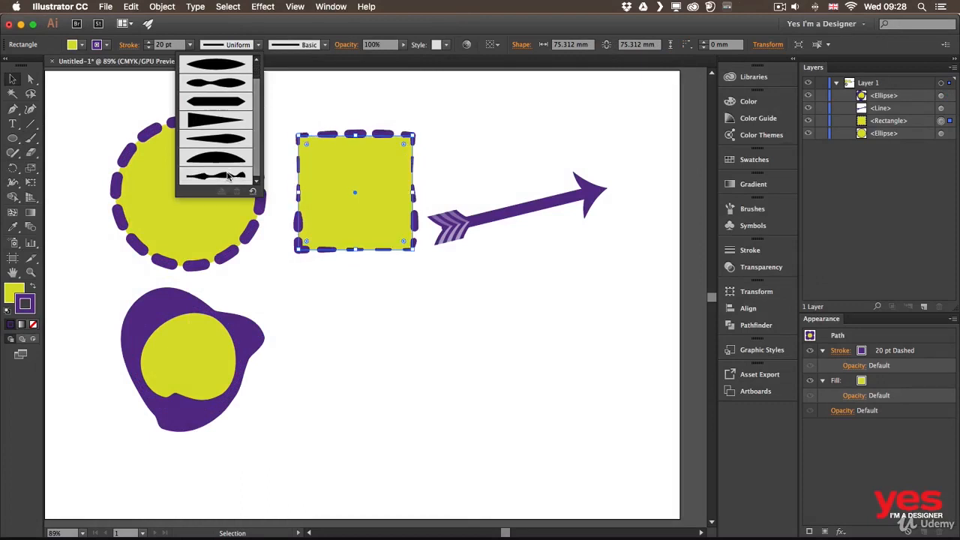
click(384, 278)
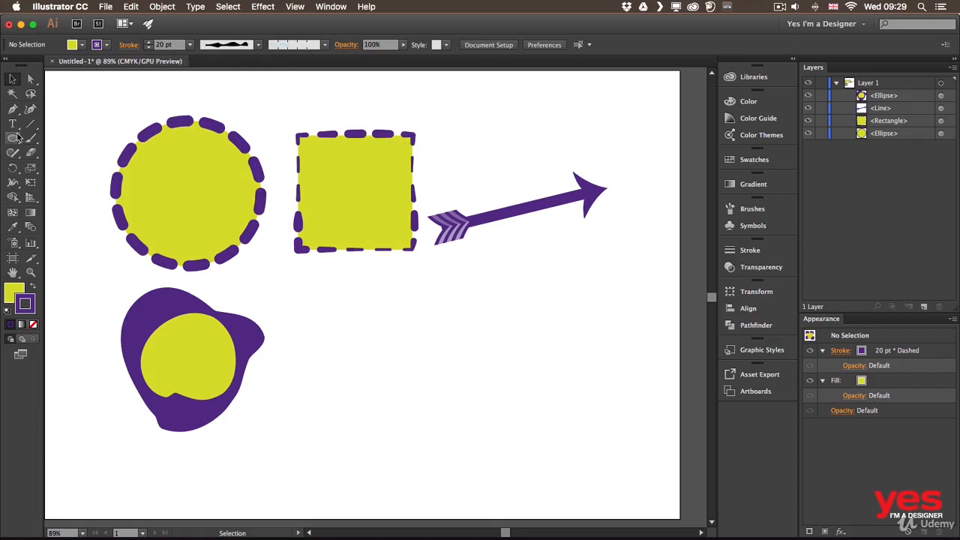
Draw a five-pointed star about 77 mm wide and 73 mm high below the square with the Star tool.
drag(13, 138, 80, 201)
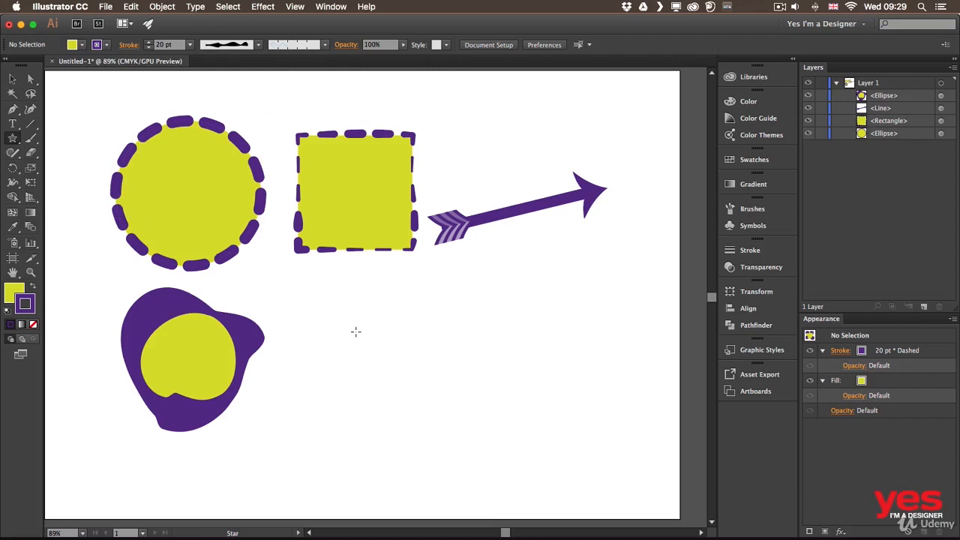
drag(354, 329, 418, 377)
Widen the stroke to about 36 pt midway along every star edge with the Width tool, forming petal-shaped points, and deselect the star.
key(shift+w)
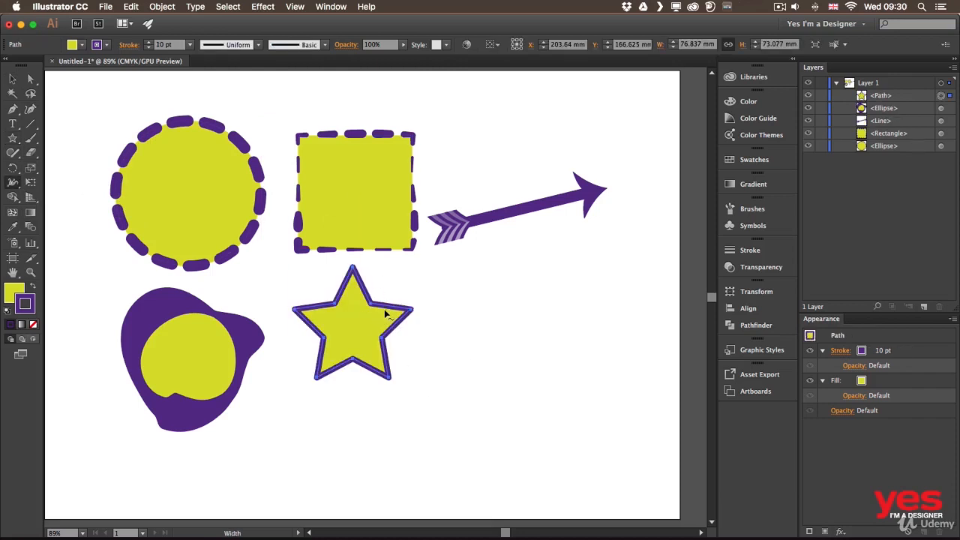
mouse_move(390, 307)
mouse_down()
mouse_move(398, 300)
mouse_move(369, 284)
mouse_move(318, 321)
mouse_up()
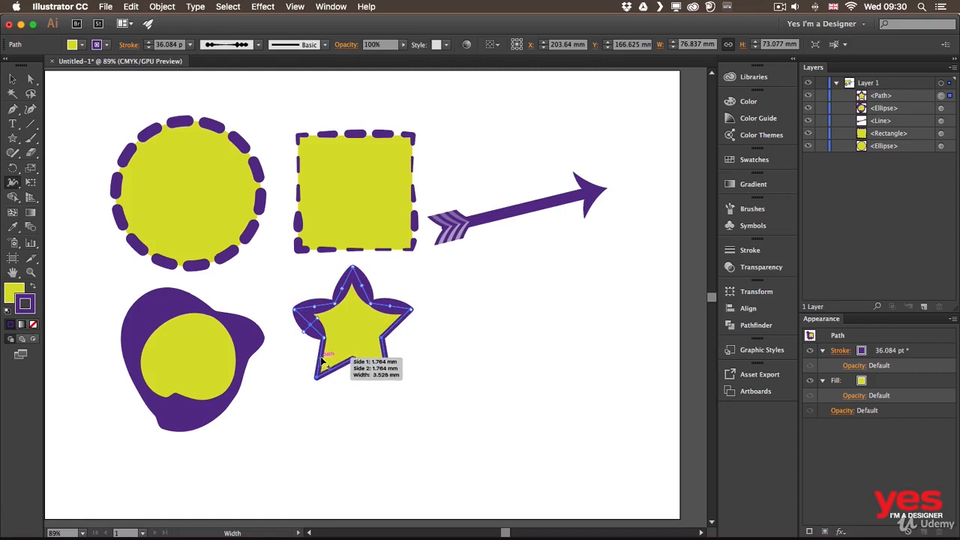
drag(321, 356, 401, 330)
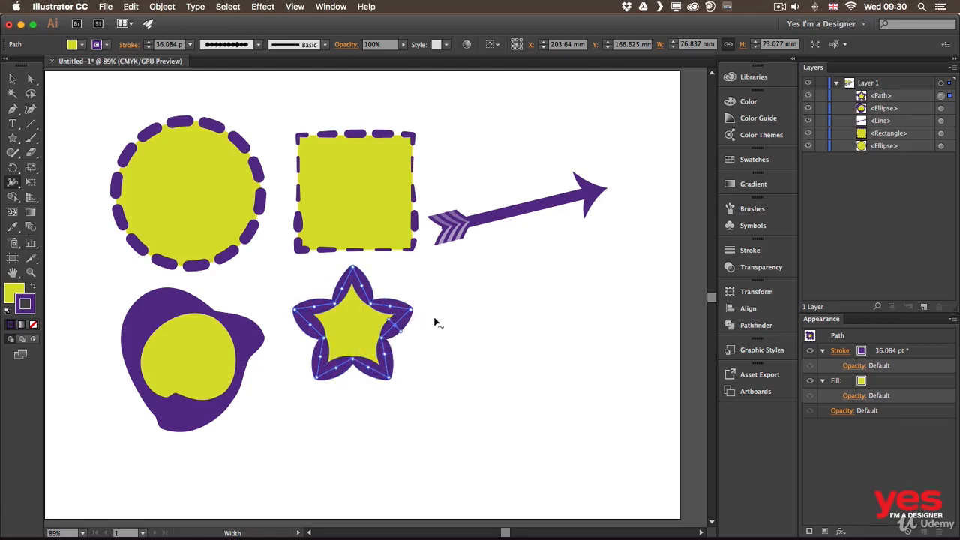
key(v)
click(455, 317)
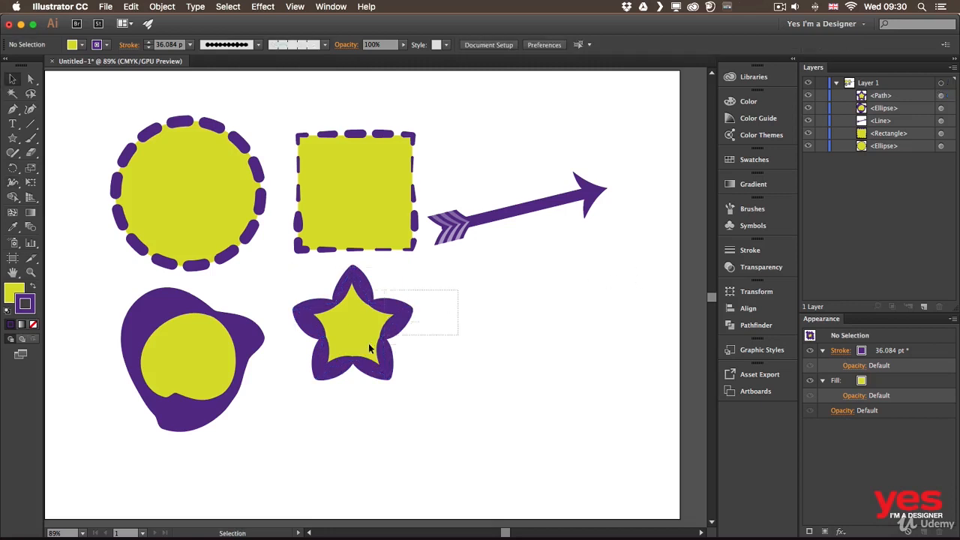
Copy the petal-shaped star and paste the duplicate directly in front of the original.
click(367, 364)
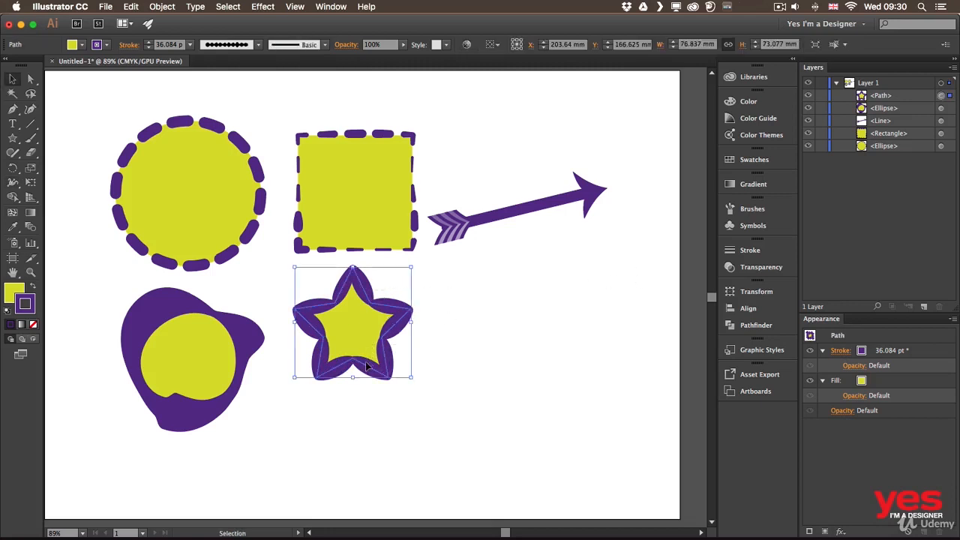
click(131, 6)
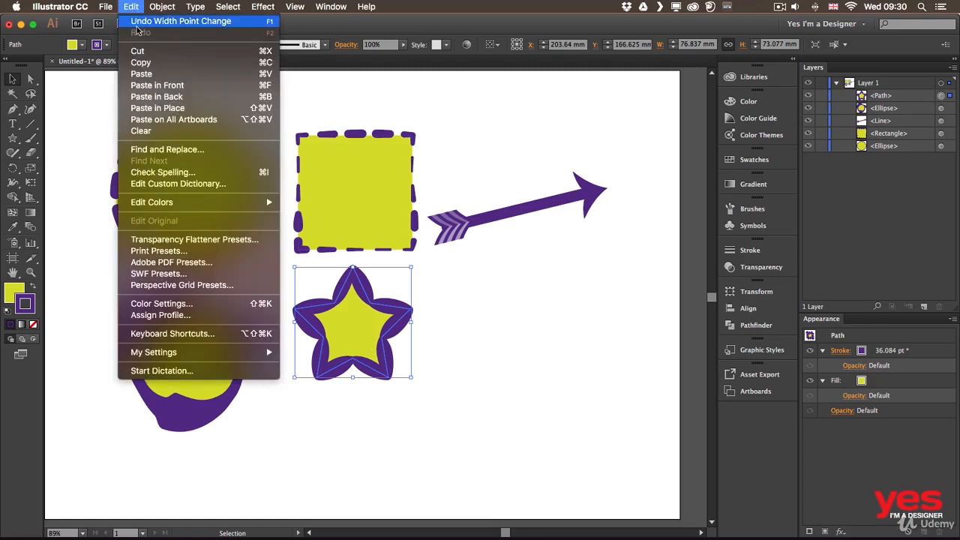
click(157, 65)
click(133, 9)
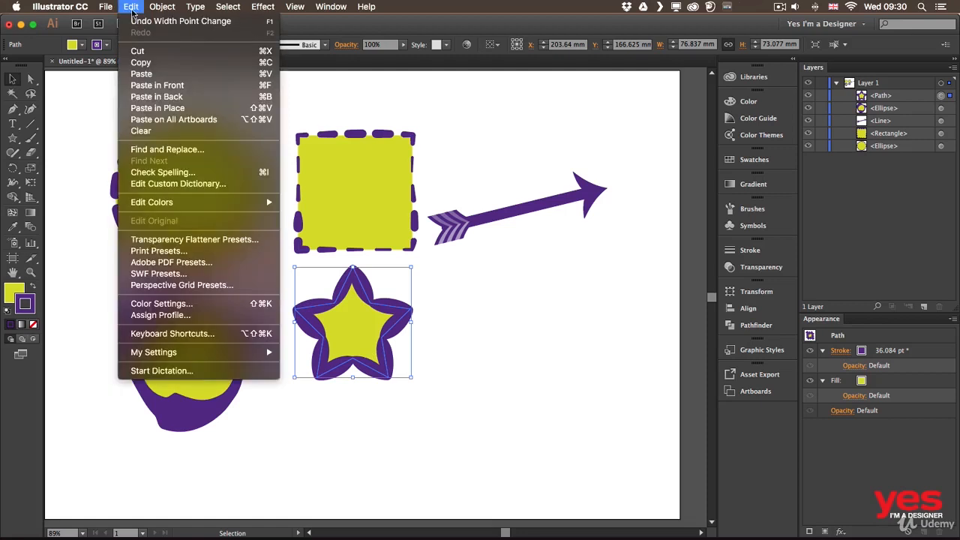
click(179, 85)
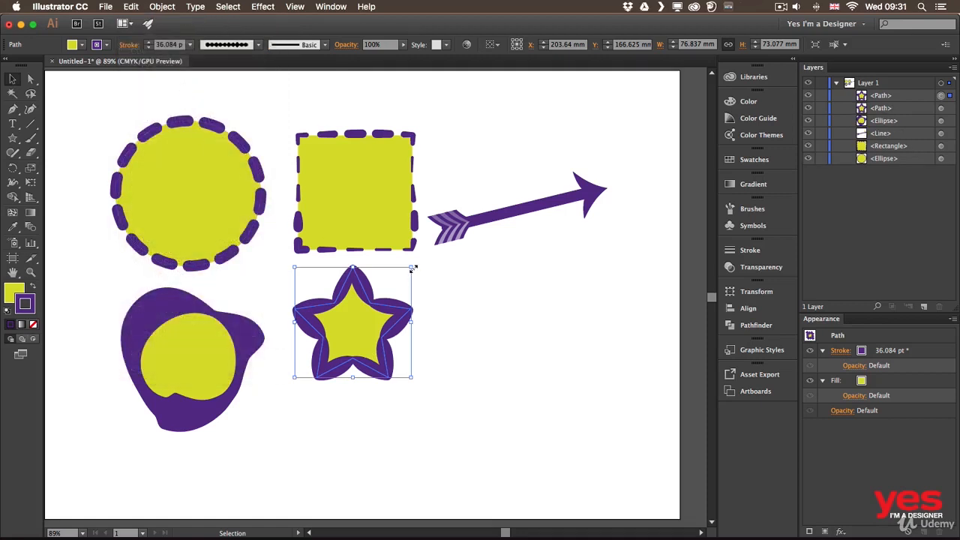
Shrink the front star to about 28 mm wide, rotate it slightly, centre it inside the larger star and deselect it.
drag(412, 266, 378, 296)
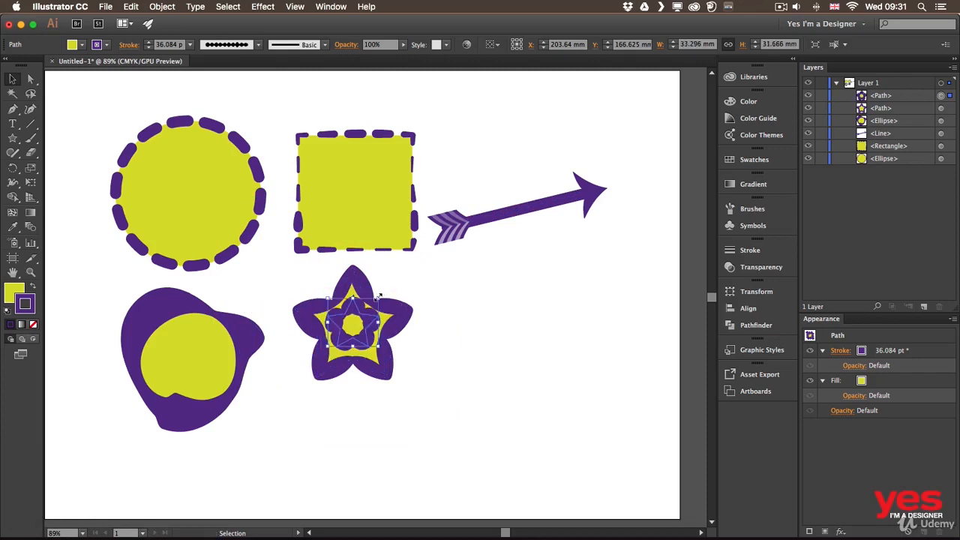
drag(379, 295, 377, 284)
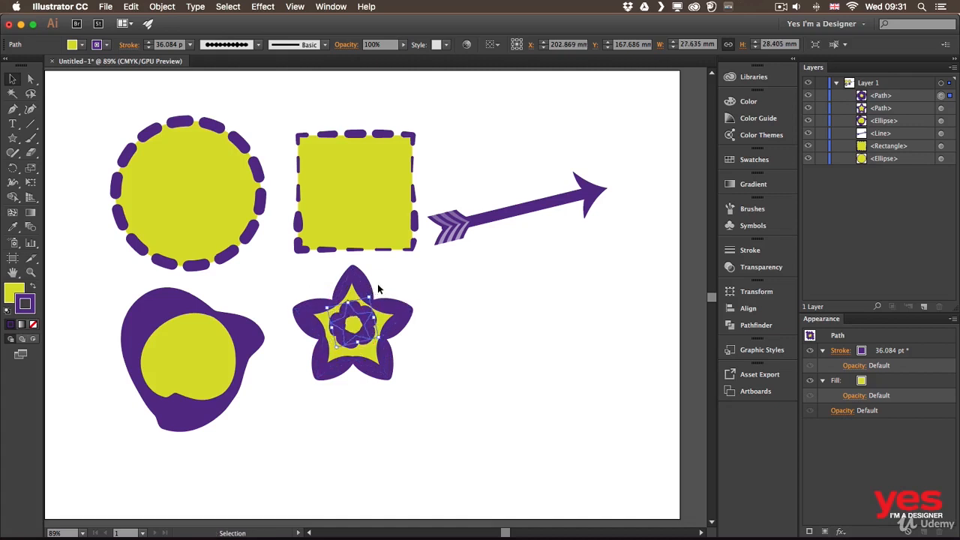
click(412, 278)
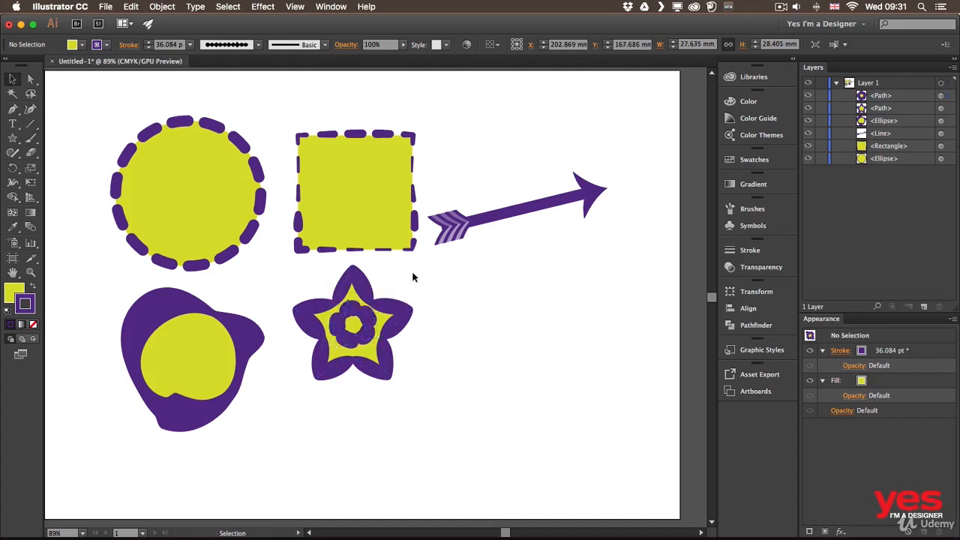
click(369, 336)
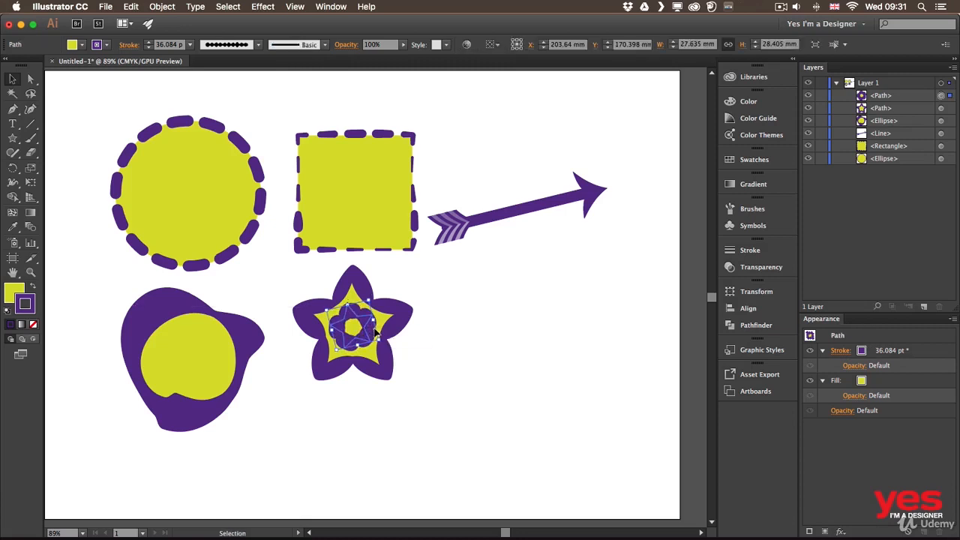
click(473, 283)
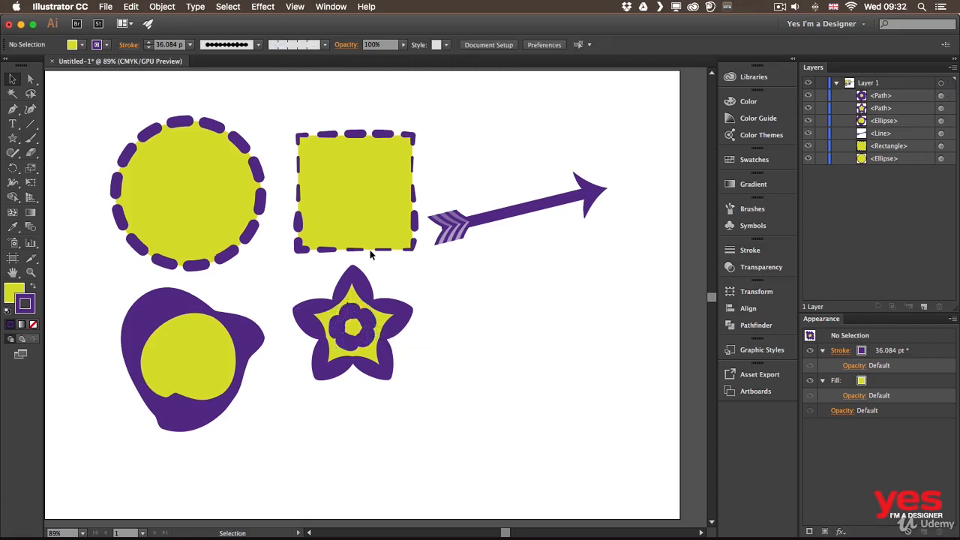
Review the full set of stroke options, including caps, corners, dashes, arrowheads and profile.
click(131, 45)
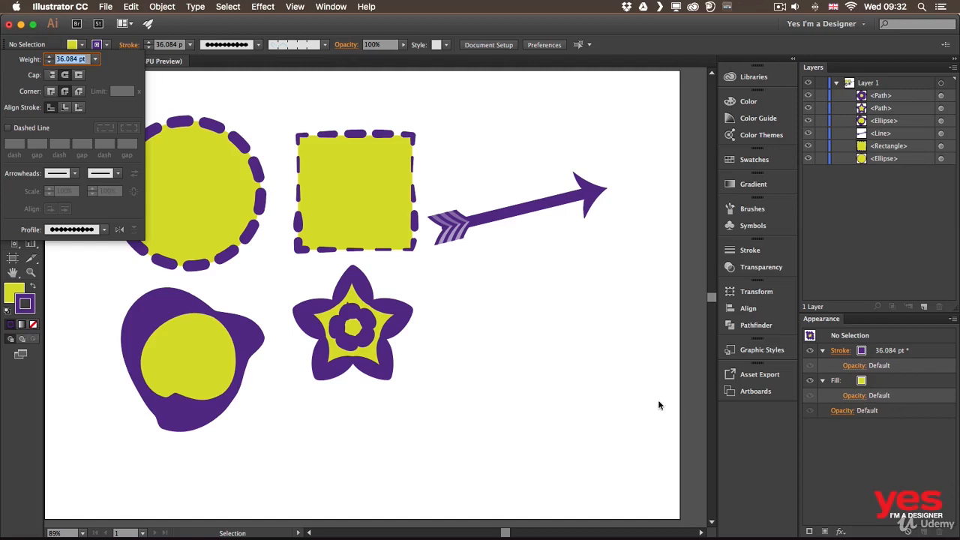
click(480, 315)
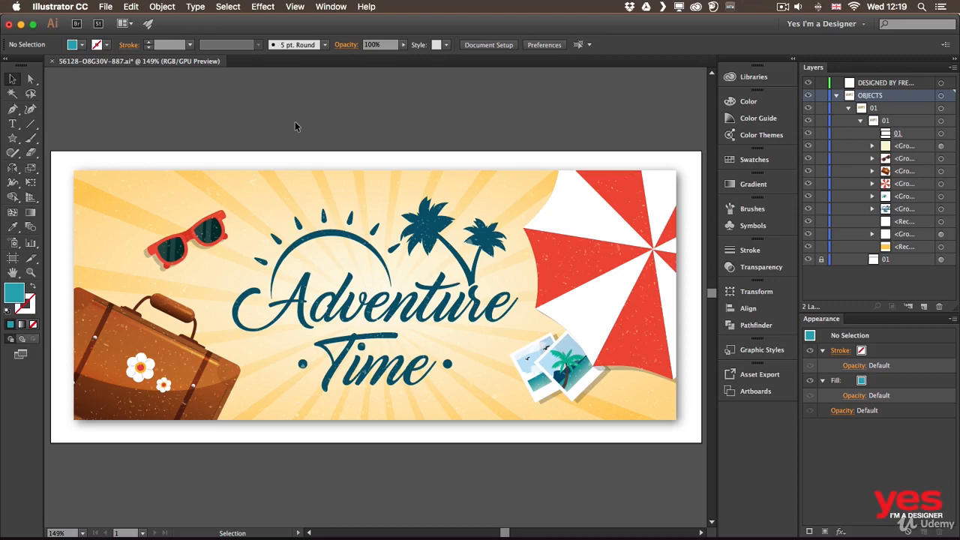
Inspect the fill's swatch choices and its alternate CMYK color sliders in the Adventure Time artwork.
click(84, 47)
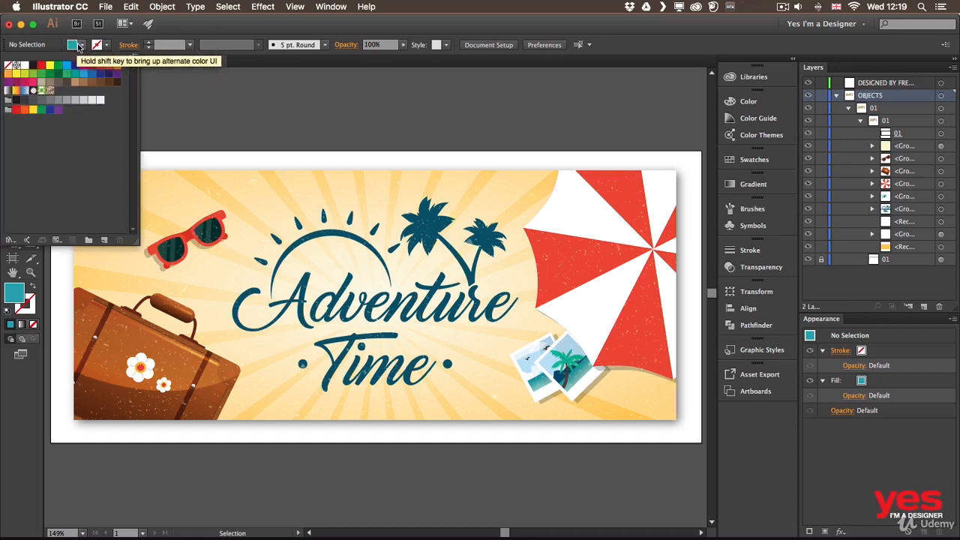
click(83, 46)
shift+click(83, 46)
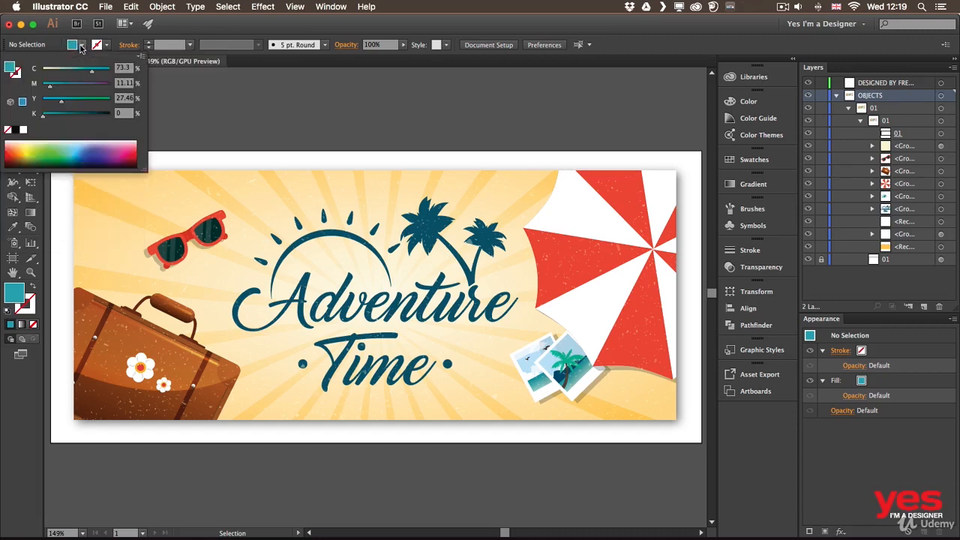
click(150, 88)
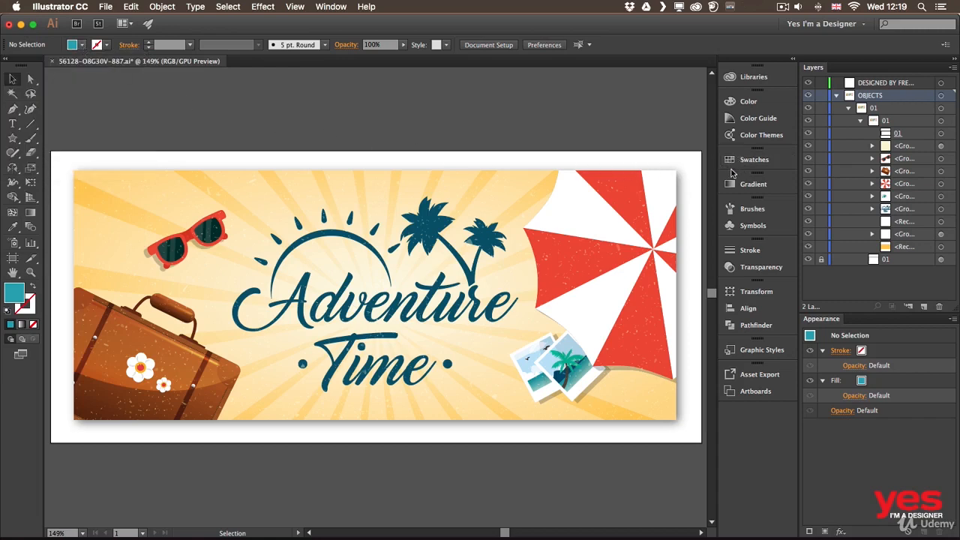
View the color spectrum and examine its available color modes, such as Grayscale, RGB, HSB and CMYK.
click(750, 104)
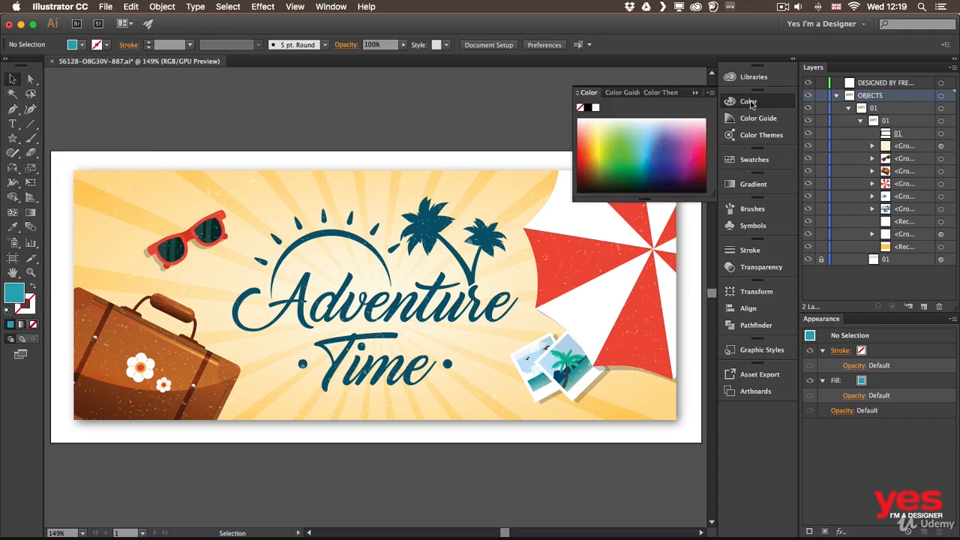
click(710, 92)
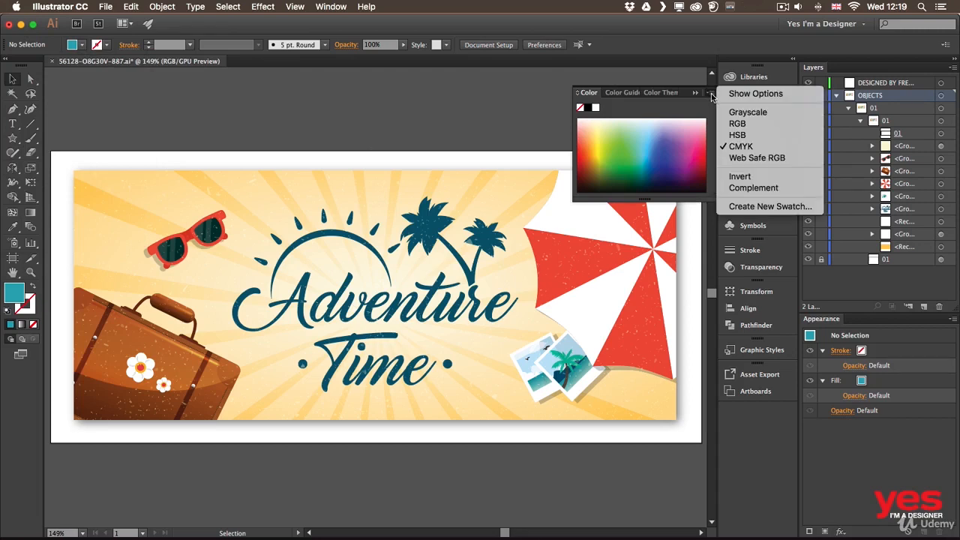
click(711, 96)
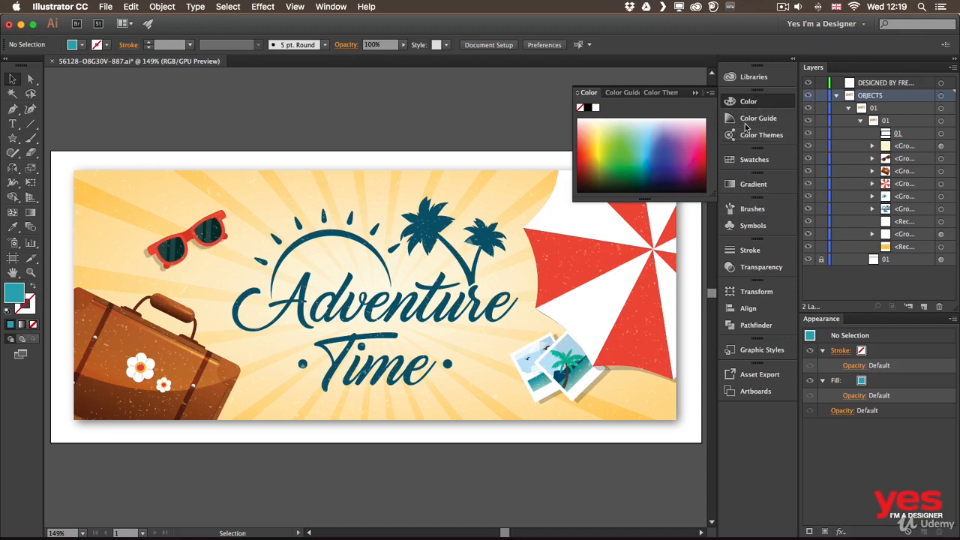
Examine the document's swatches along with the sorting, thumbnail view and swatch library options.
click(746, 159)
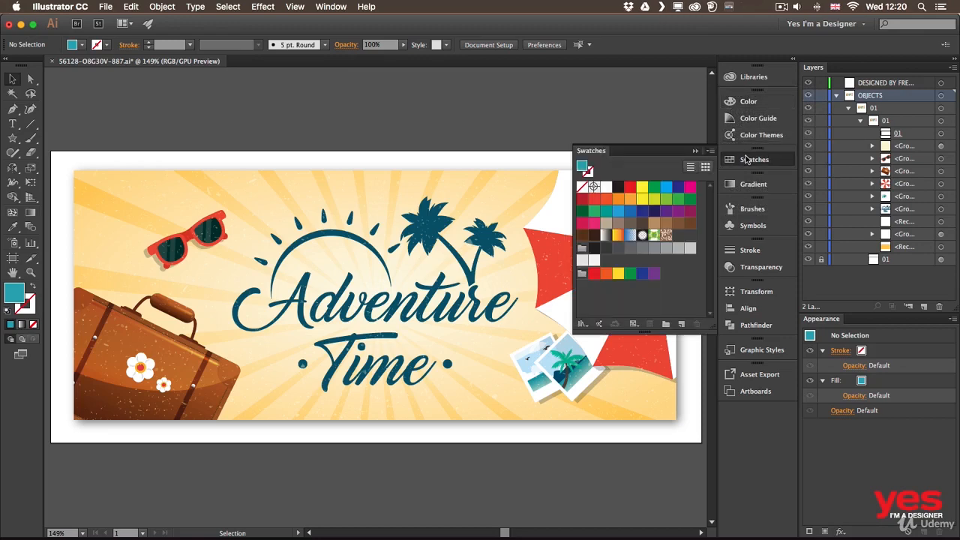
click(710, 151)
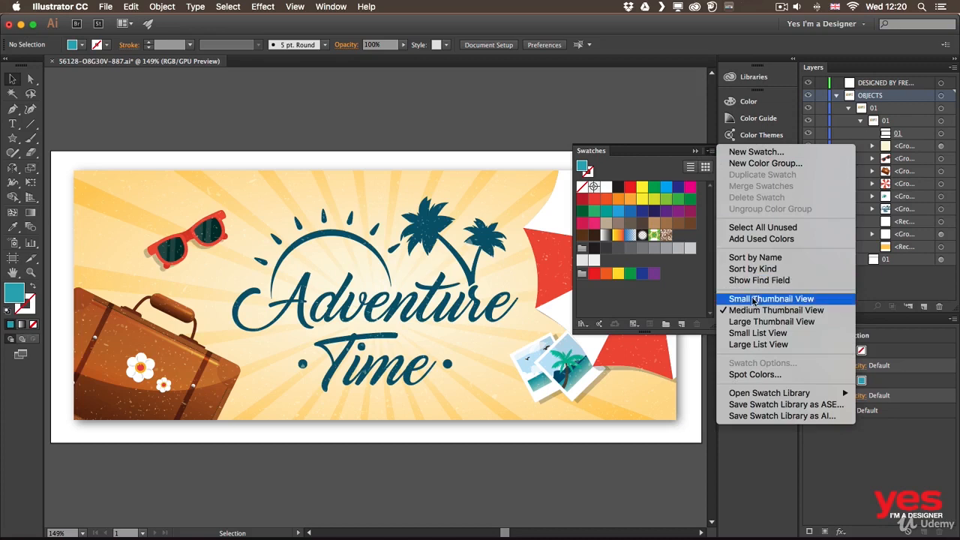
click(674, 154)
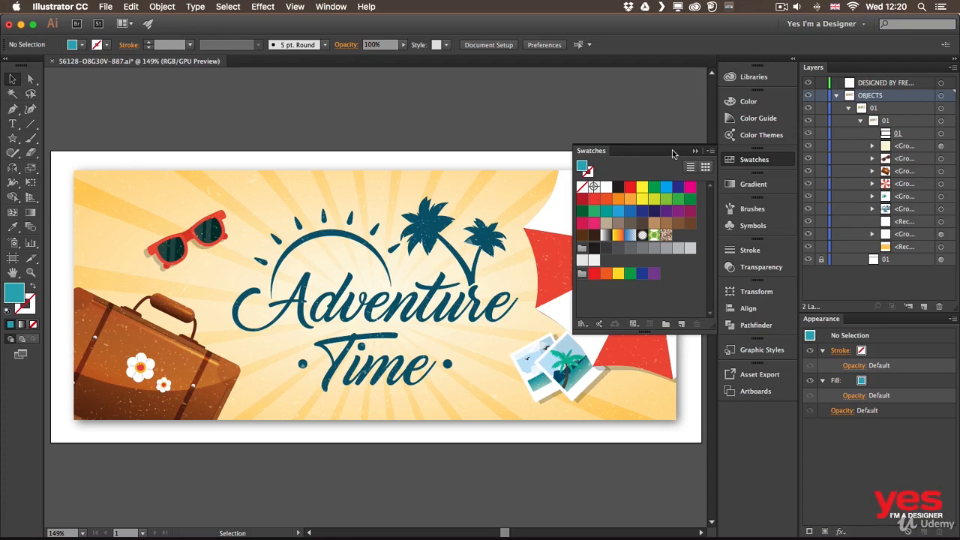
click(744, 164)
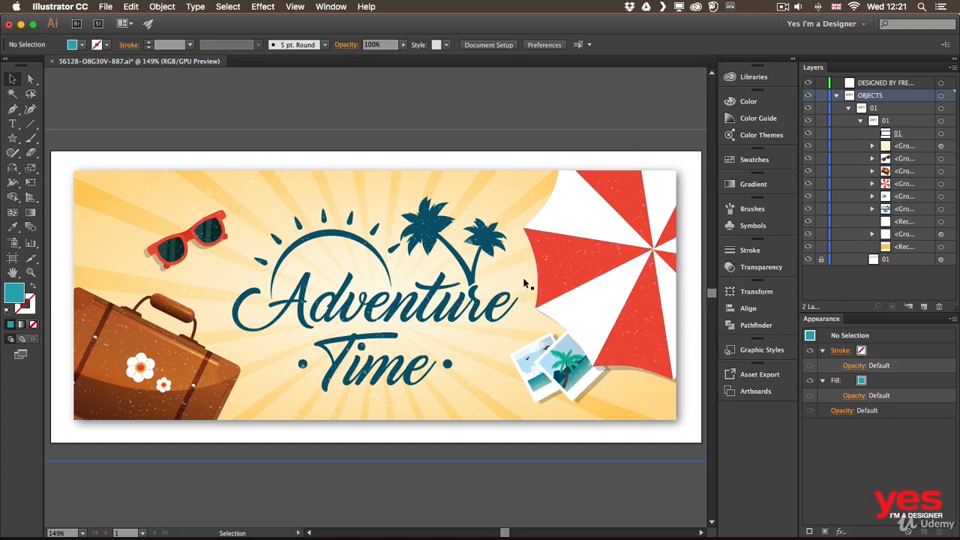
Directly select the umbrella's red segment beside the lettering and start a new swatch from its fill, using CMYK color mode.
click(31, 79)
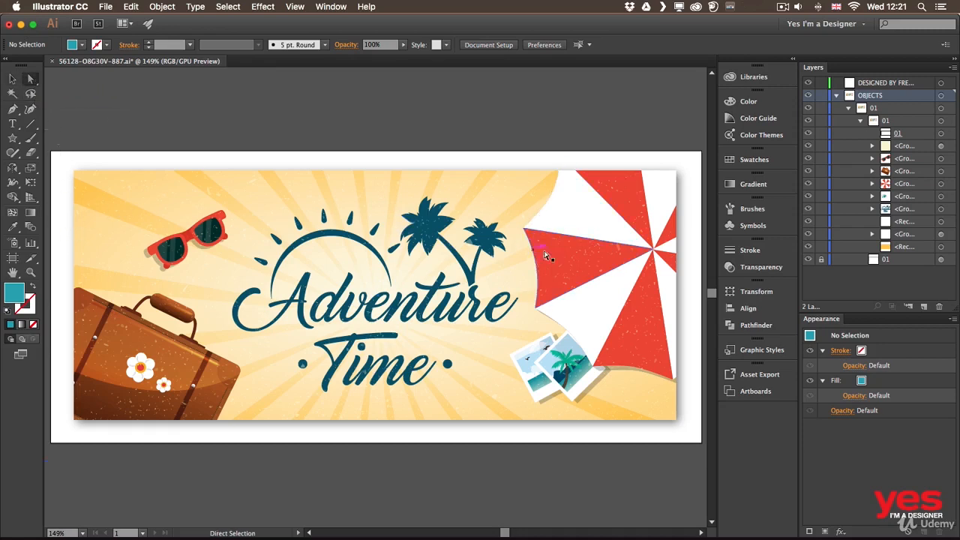
click(566, 247)
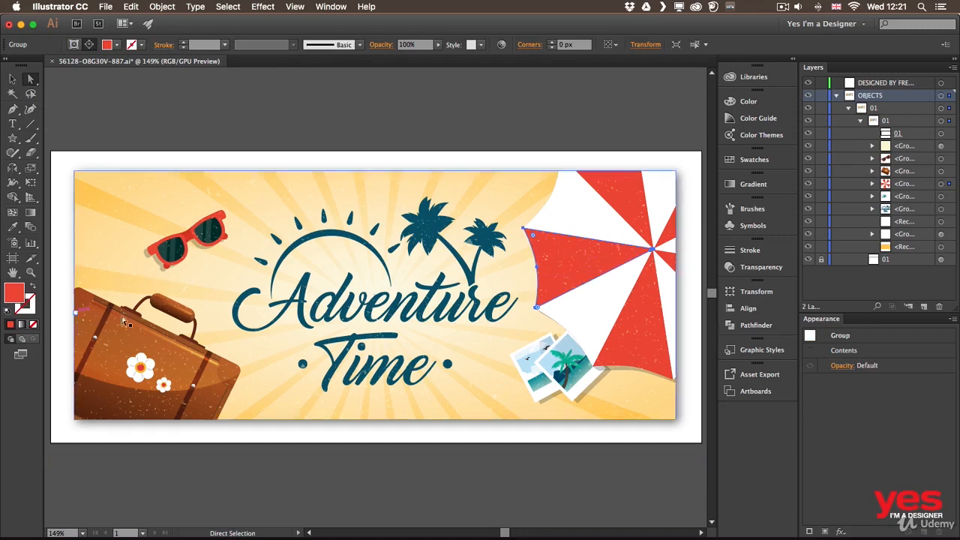
click(740, 160)
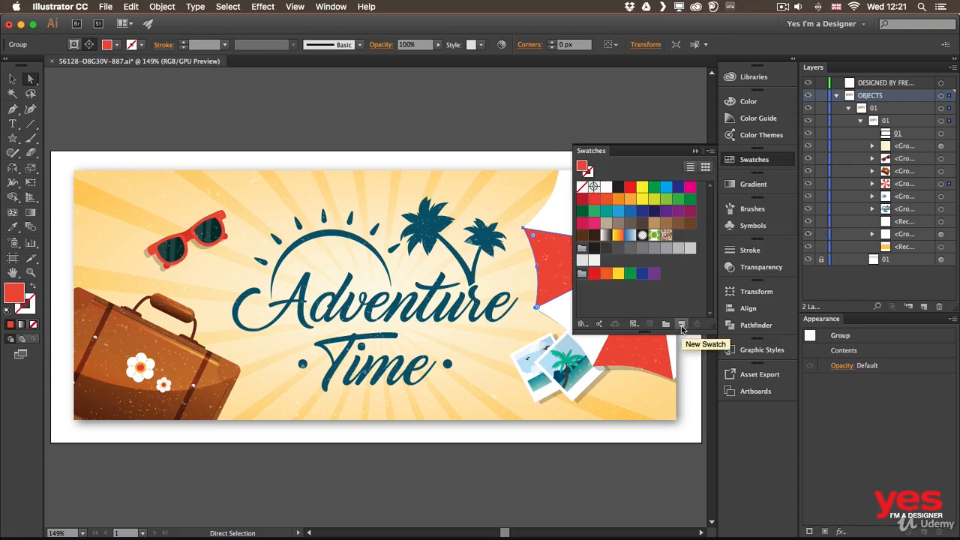
click(682, 326)
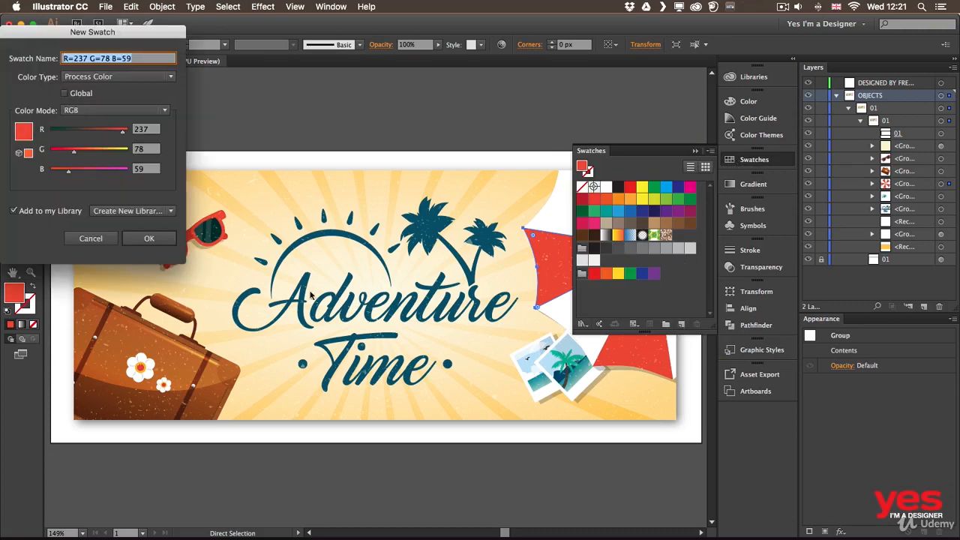
drag(162, 37, 535, 154)
click(487, 218)
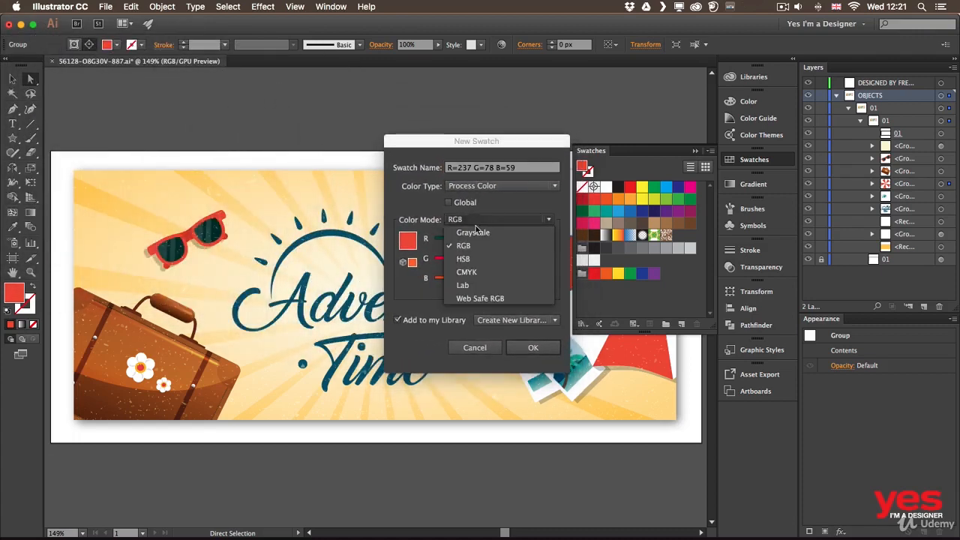
click(465, 272)
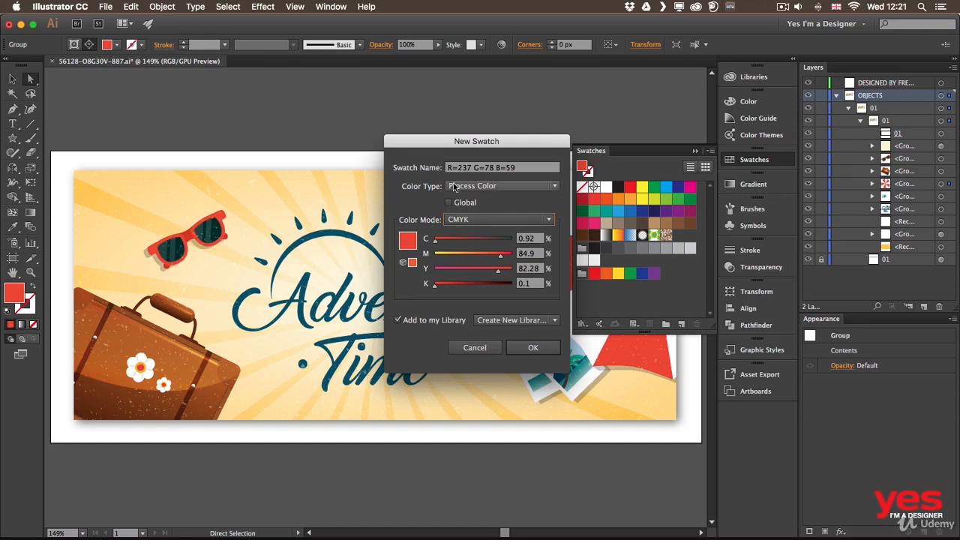
Name the new swatch Key color, exclude it from the library and create it.
click(523, 168)
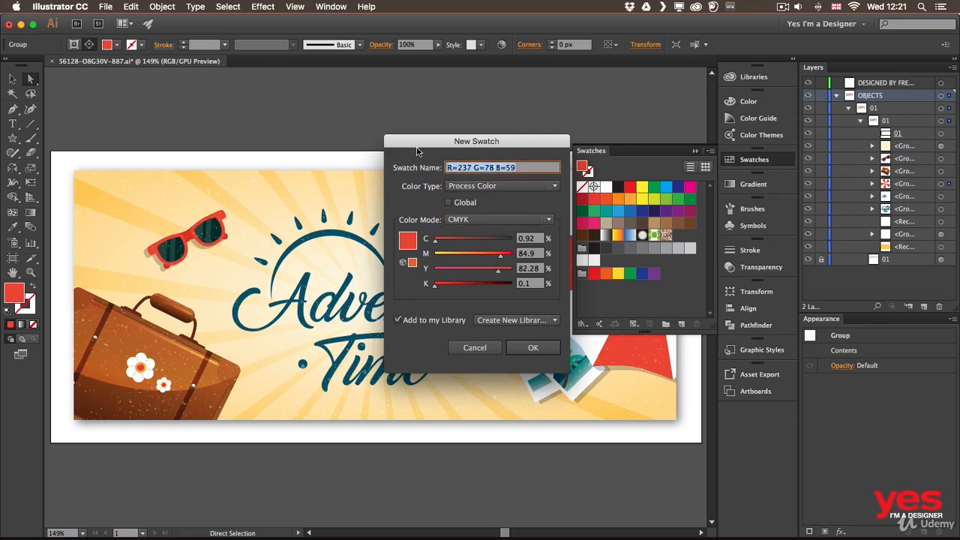
text(Key color)
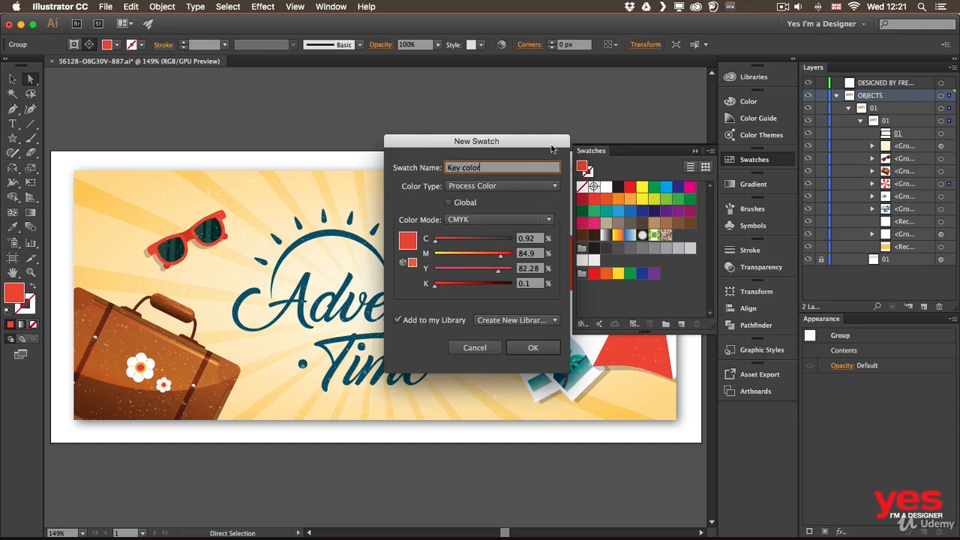
drag(551, 147, 545, 147)
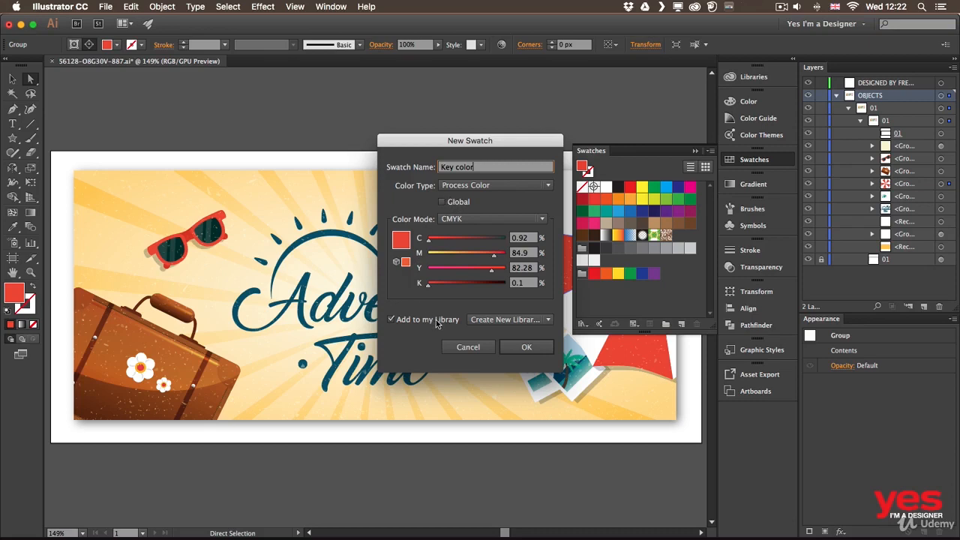
click(391, 320)
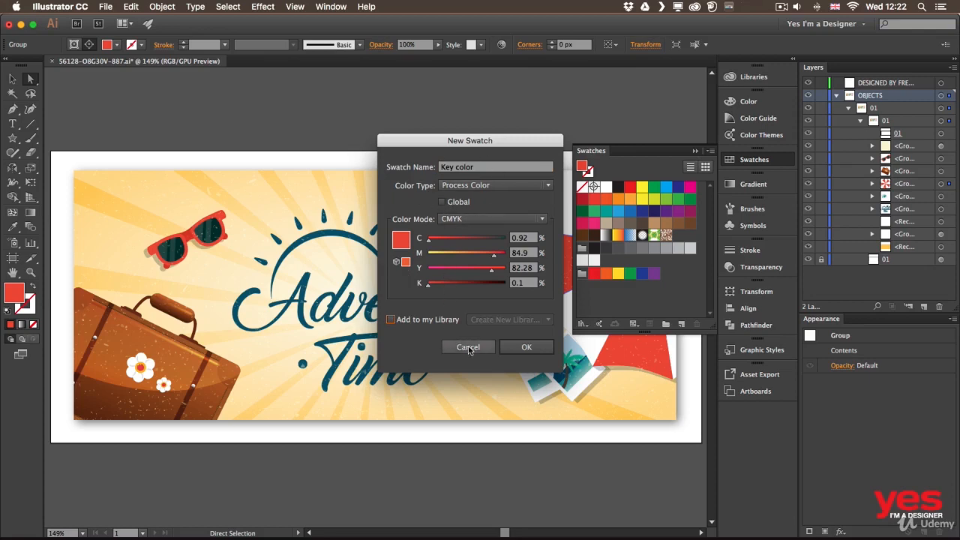
click(527, 347)
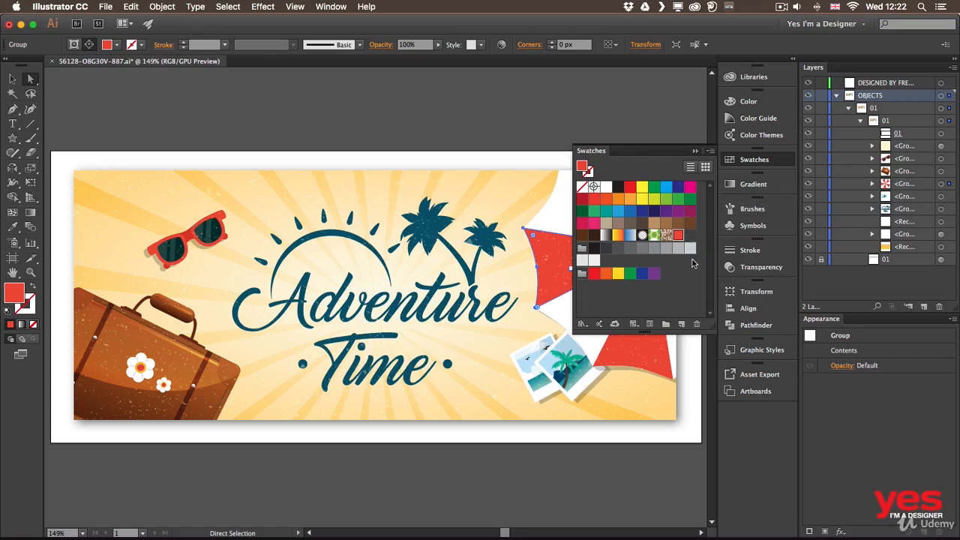
Create a new color group from the selected Key color swatch.
click(665, 326)
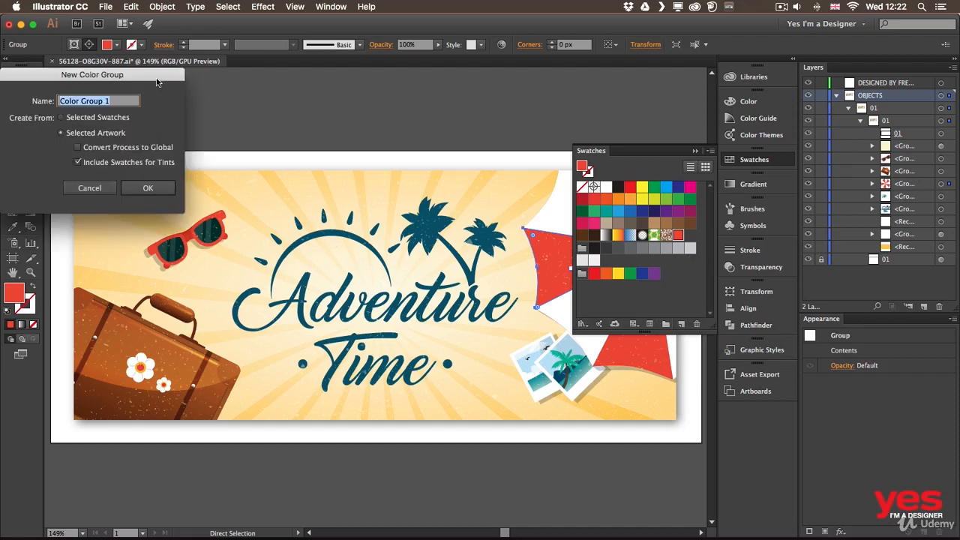
drag(158, 82, 538, 181)
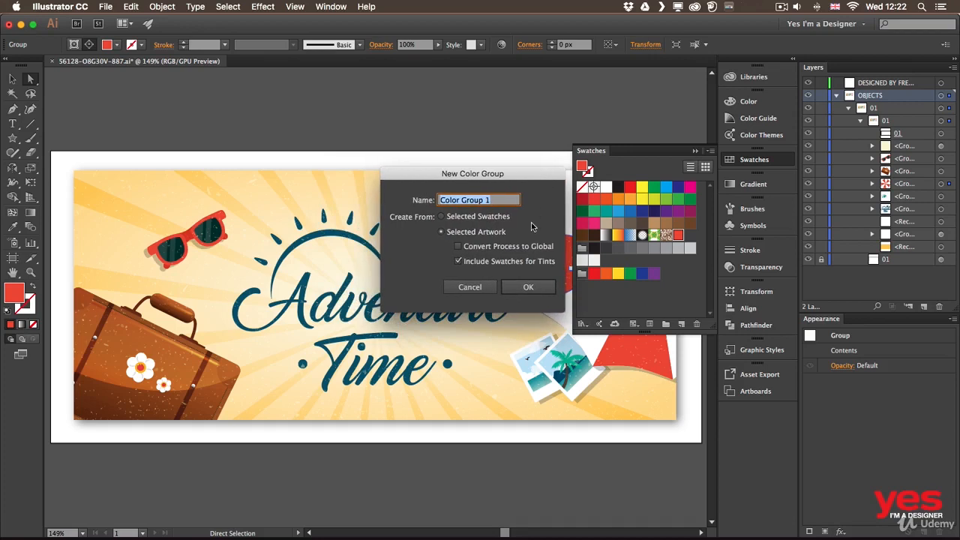
click(483, 218)
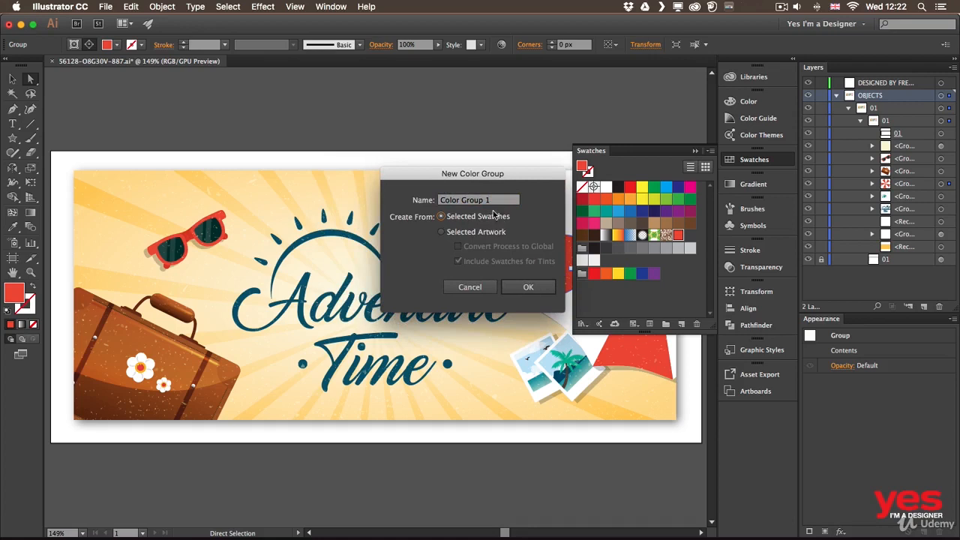
click(528, 286)
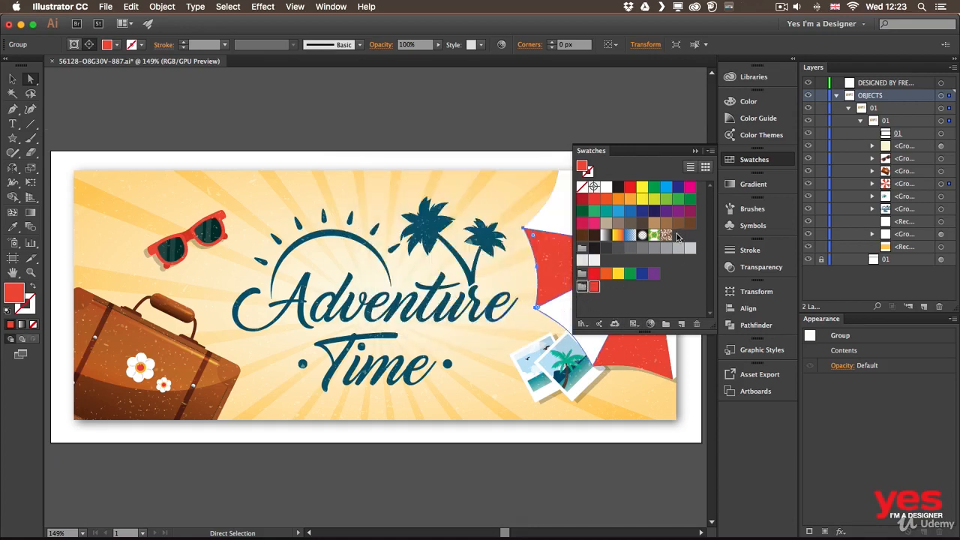
click(593, 292)
Fill the letter A of Adventure with the Key color swatch and deselect it.
click(245, 300)
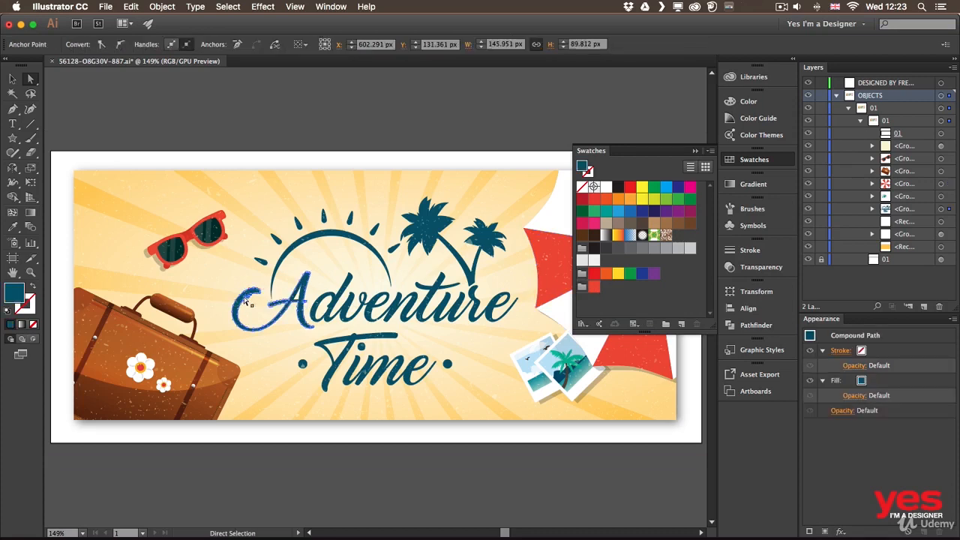
click(594, 287)
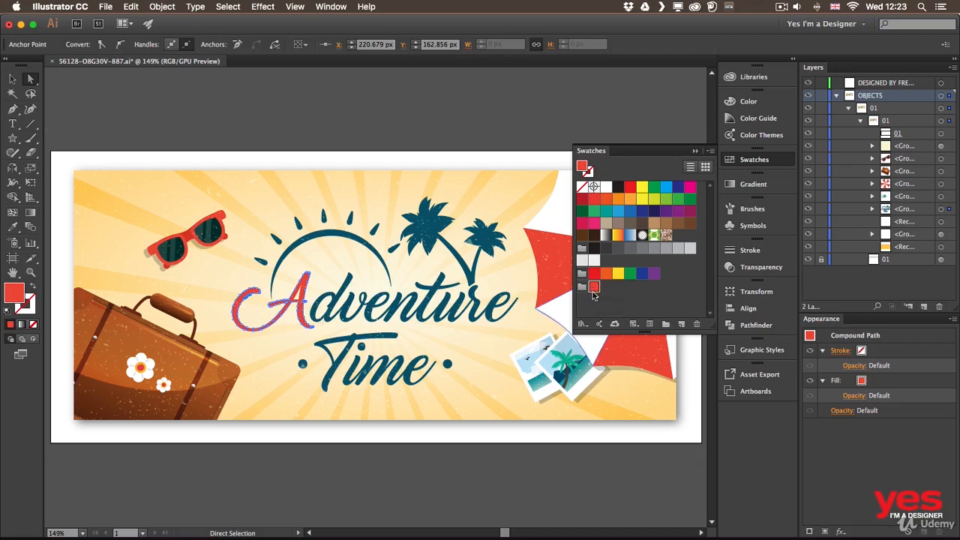
click(515, 123)
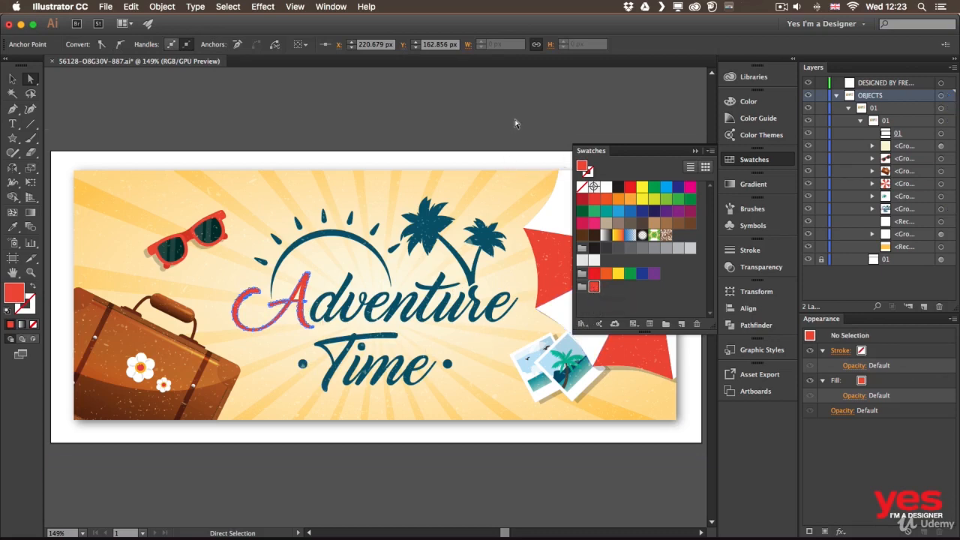
Directly select a green palm leaf in the small beach photo and start a new swatch from its fill, using CMYK color mode.
scroll(517, 116, right, 5)
scroll(517, 116, down, 2)
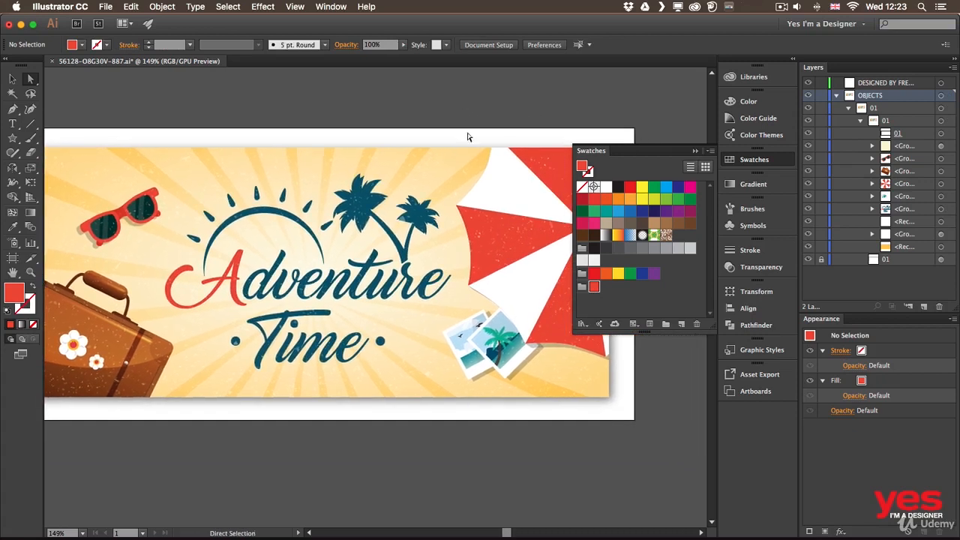
click(496, 337)
click(488, 328)
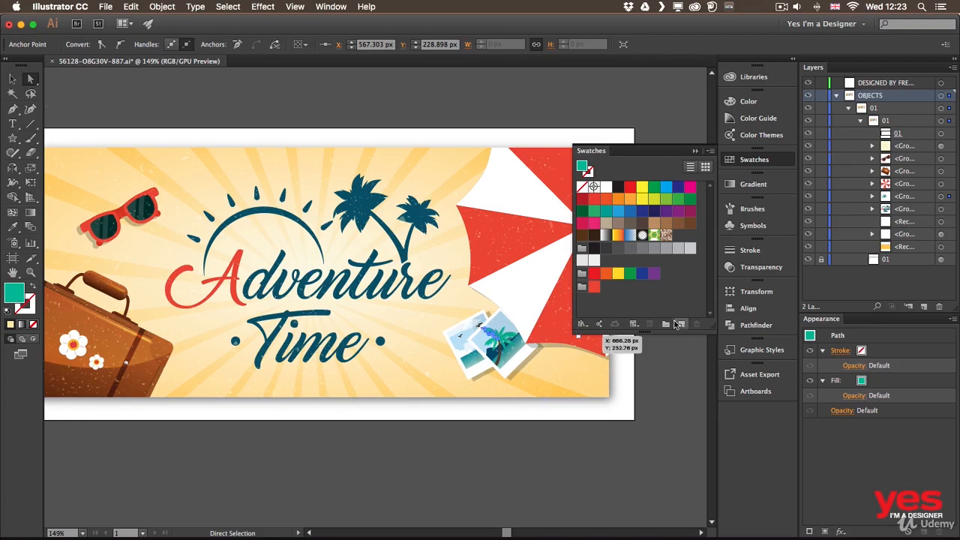
click(681, 324)
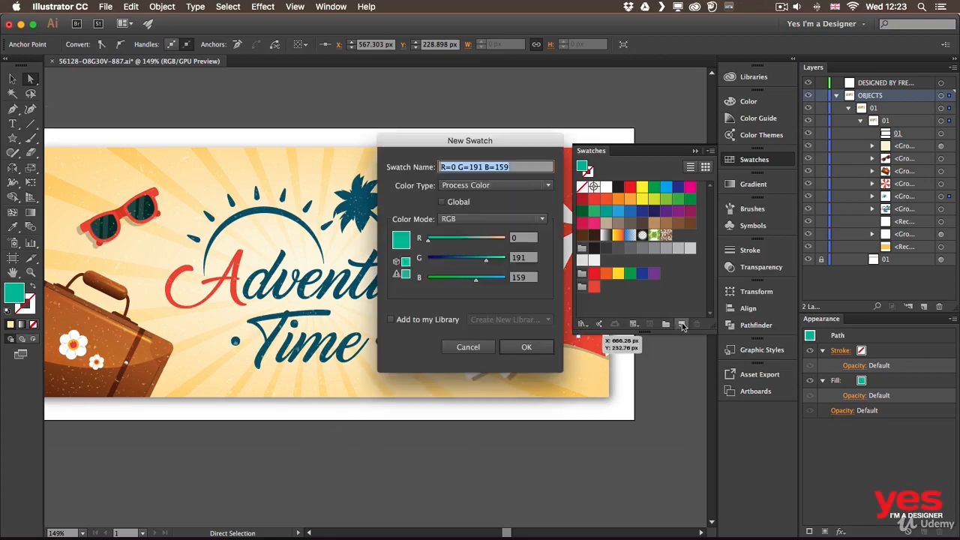
click(450, 219)
click(460, 272)
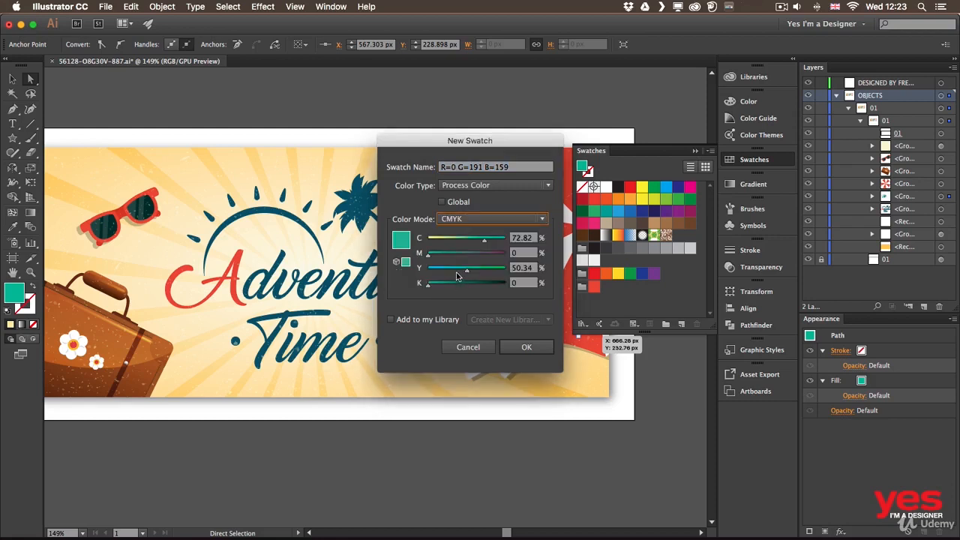
Make the new green swatch global, create it and move it into the color group beside the Key color swatch.
click(443, 203)
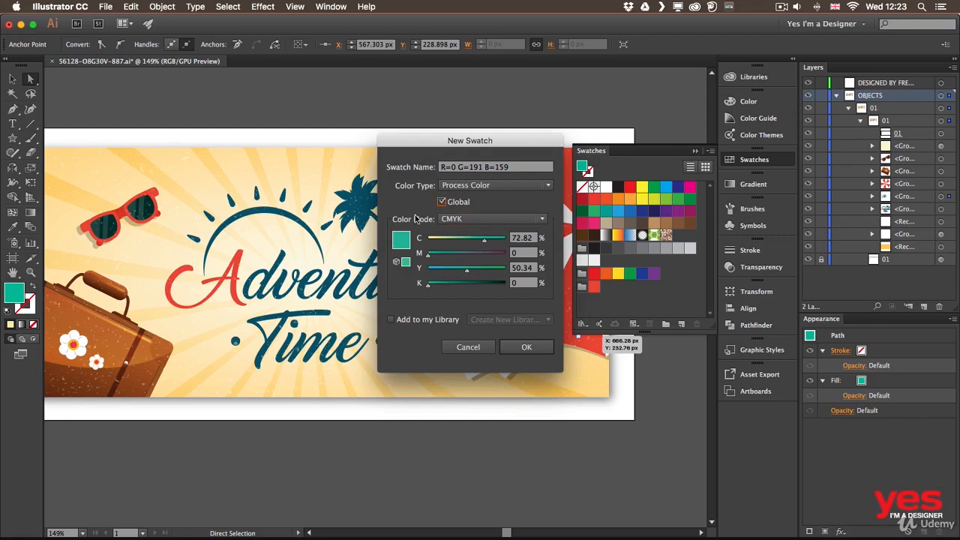
click(527, 348)
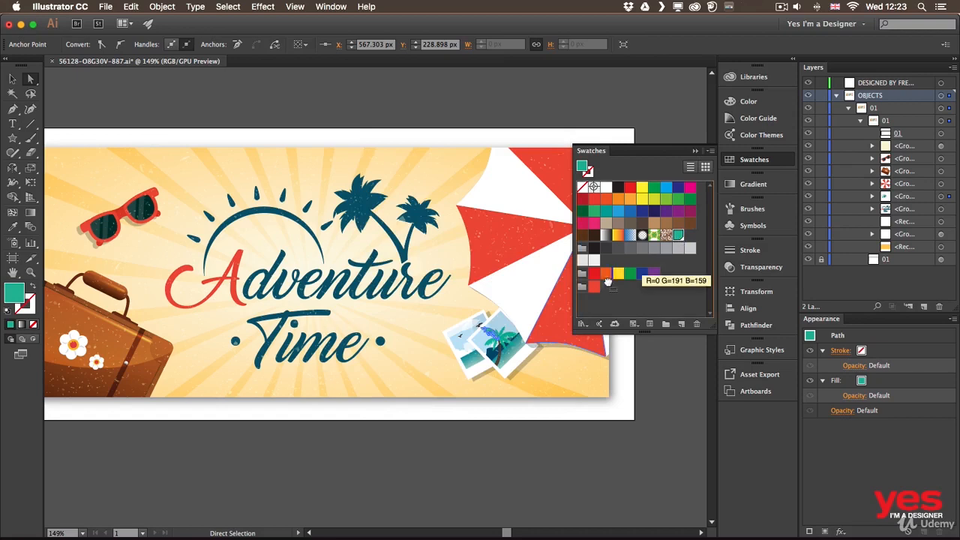
drag(600, 288, 600, 289)
click(600, 305)
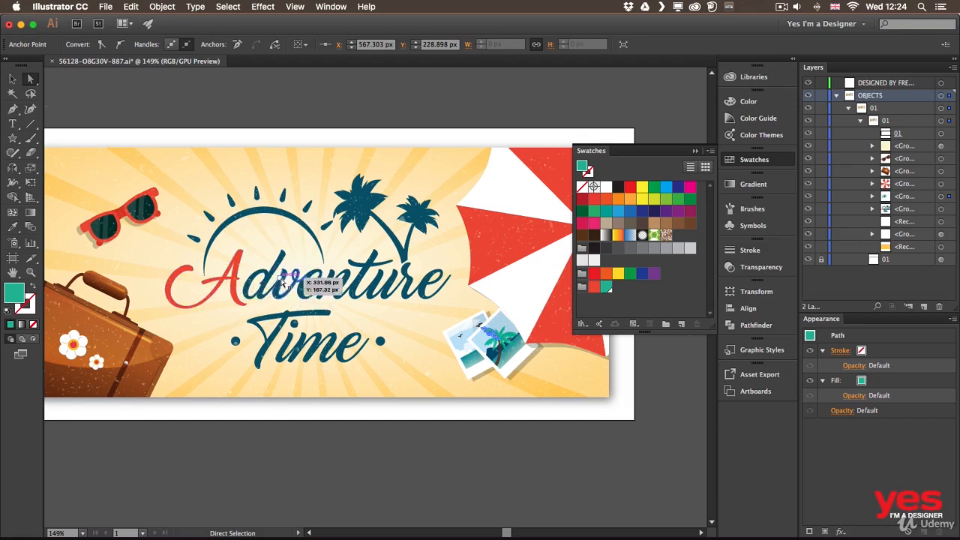
Fill the letter T of Time and the palm trees above the lettering with the green global swatch, and clear the selection.
click(293, 316)
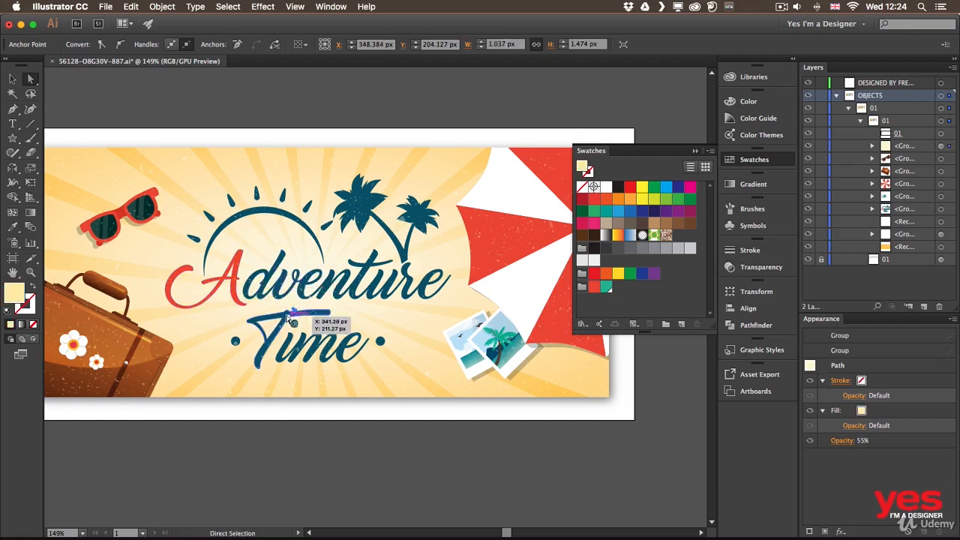
click(286, 315)
click(607, 288)
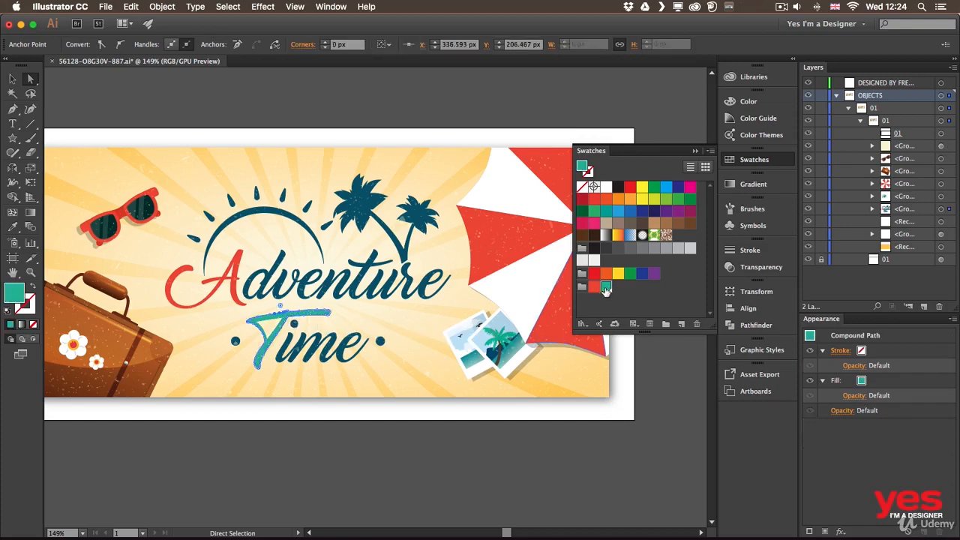
click(417, 225)
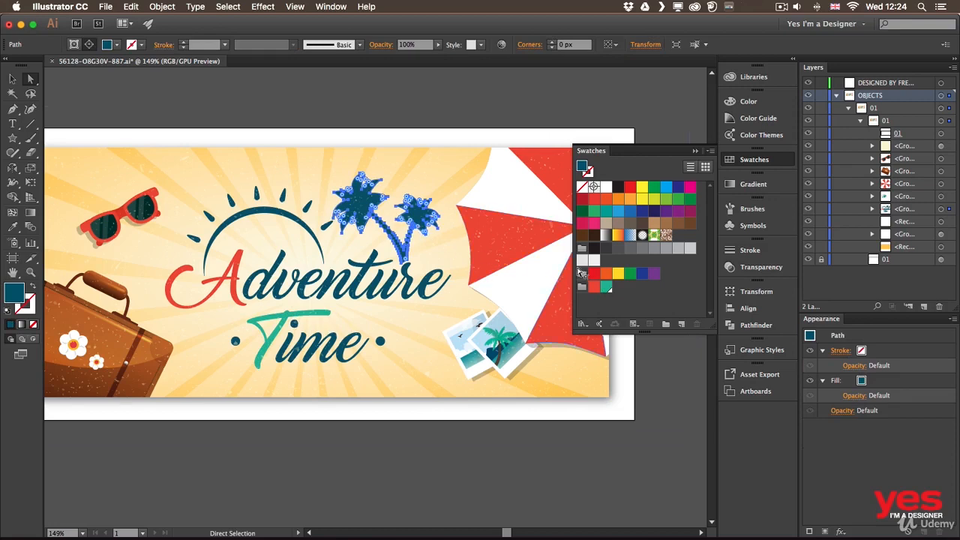
click(606, 287)
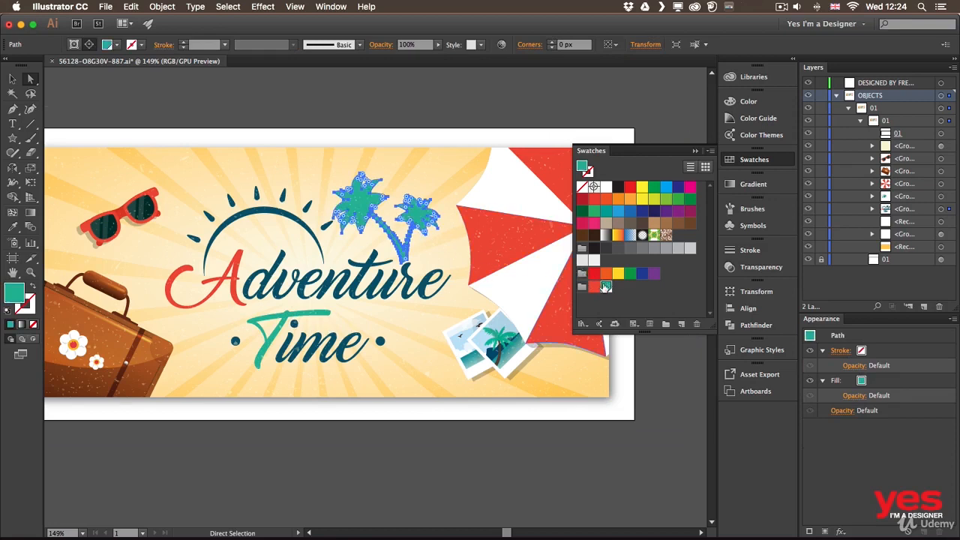
click(437, 109)
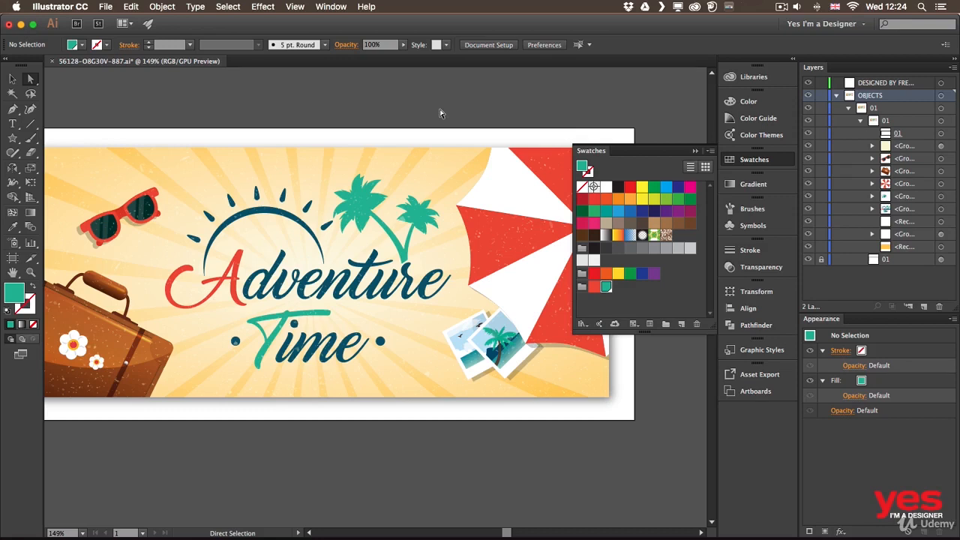
Preview the green global swatch on the artwork with RGB green at 82 and red at 180, and discard the edits.
click(619, 306)
click(606, 288)
double_click(606, 288)
drag(192, 95, 587, 123)
click(507, 321)
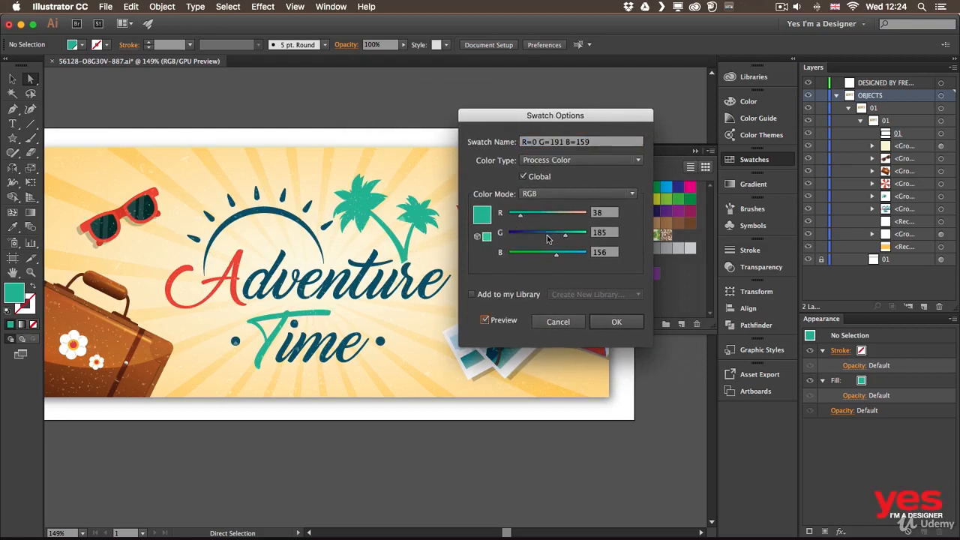
drag(547, 235, 533, 236)
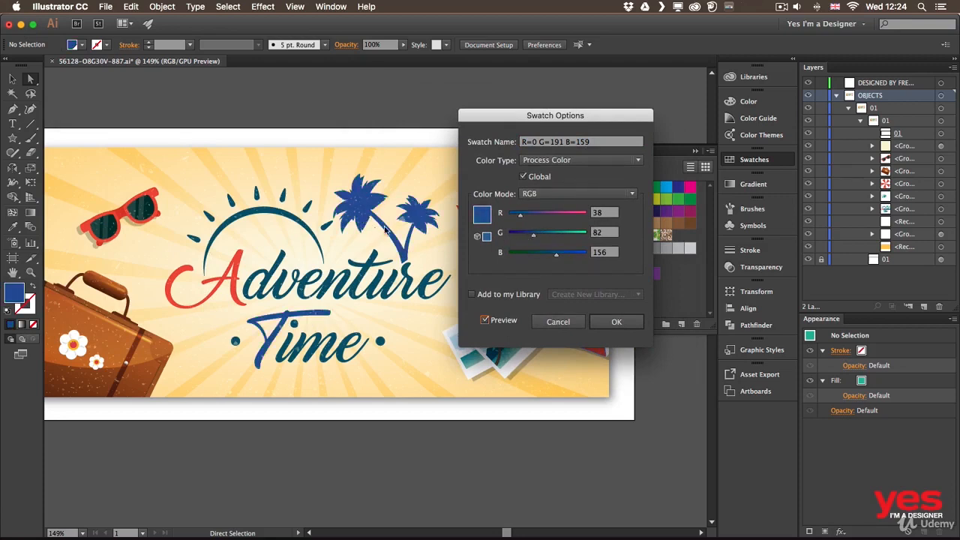
drag(543, 215, 563, 215)
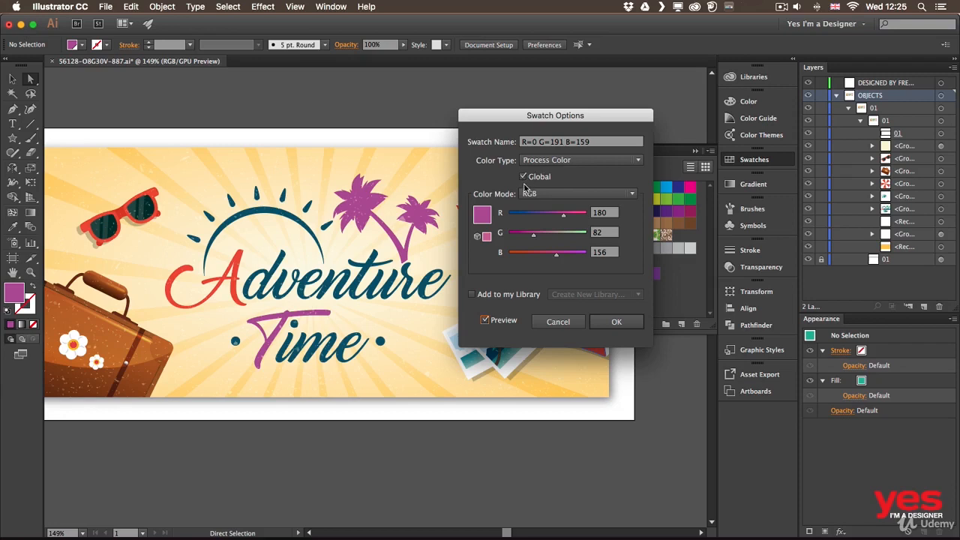
click(571, 322)
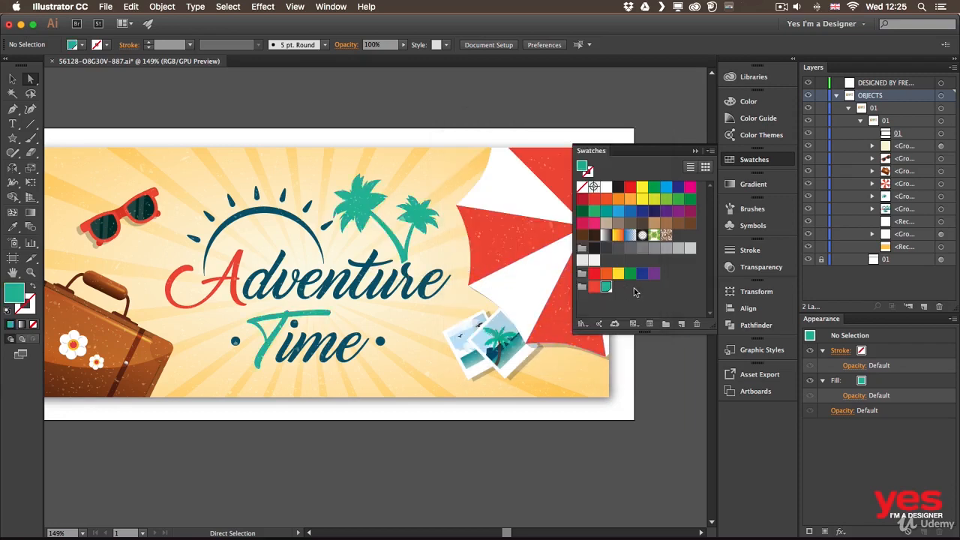
Try different RGB values on the non-global Key color swatch with preview on, and discard the edits.
double_click(593, 288)
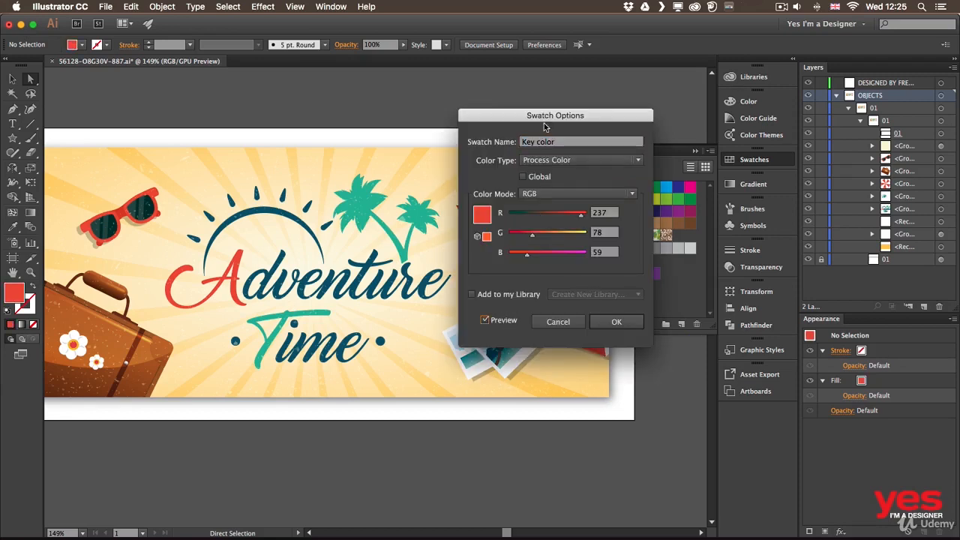
drag(547, 125, 687, 190)
drag(677, 281, 693, 320)
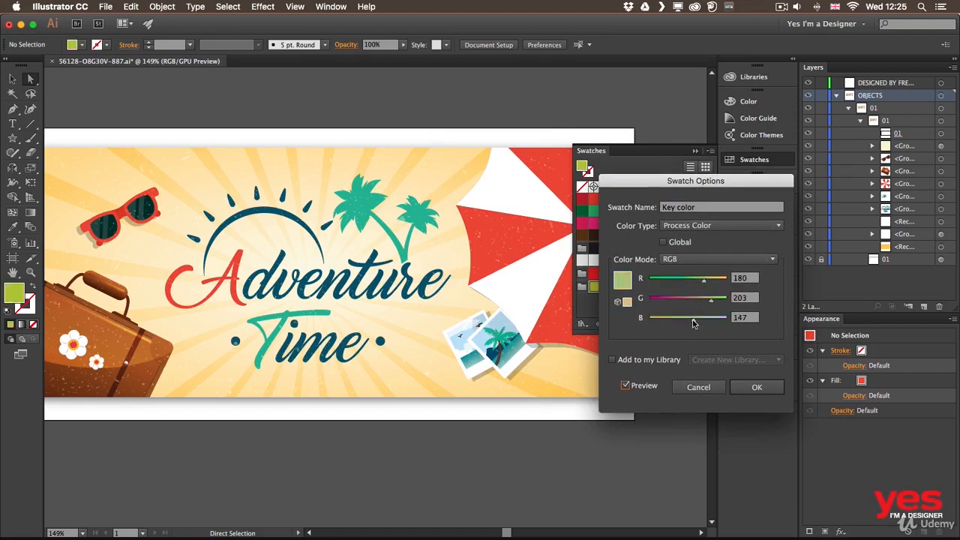
drag(684, 282, 665, 282)
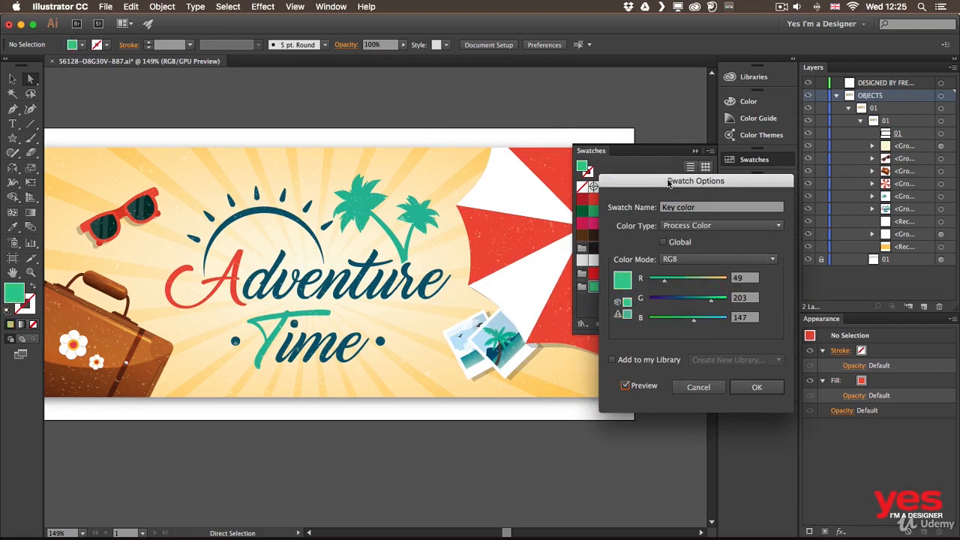
drag(669, 185, 655, 160)
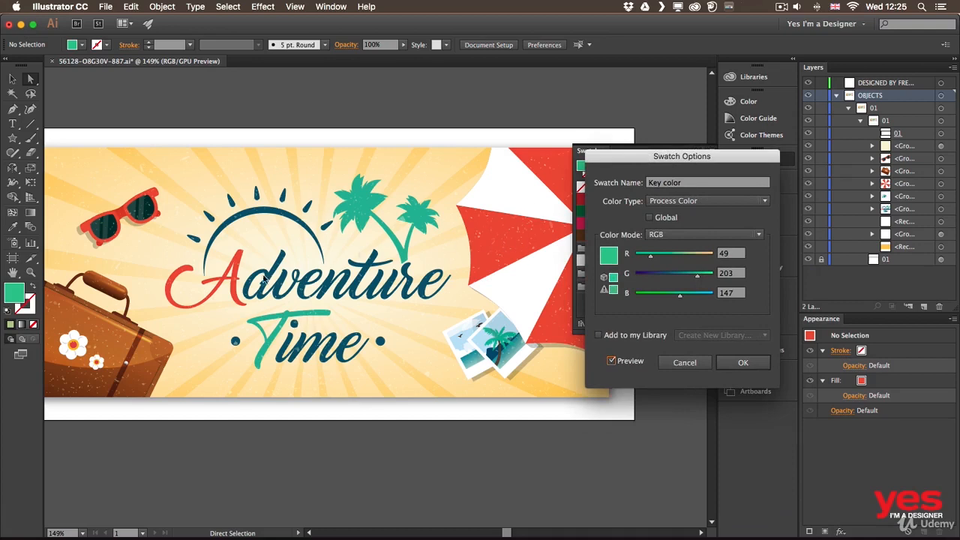
click(682, 256)
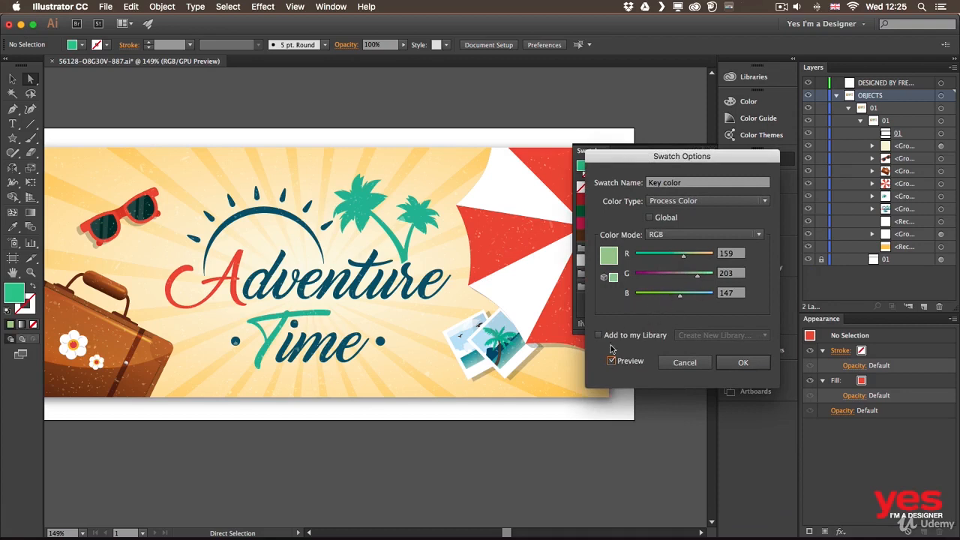
click(682, 364)
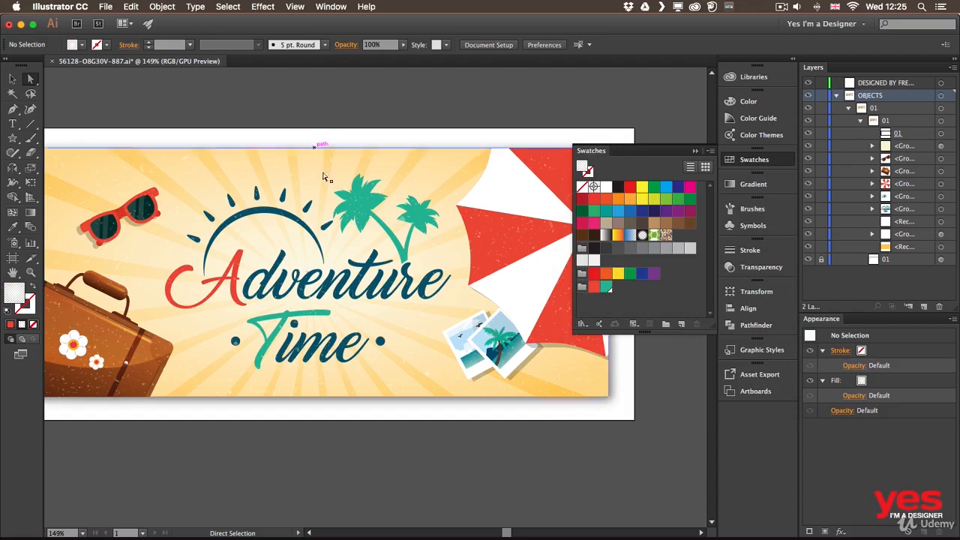
Start a new swatch from the sun arc's dark blue fill, make it global and set its color mode to CMYK.
click(253, 216)
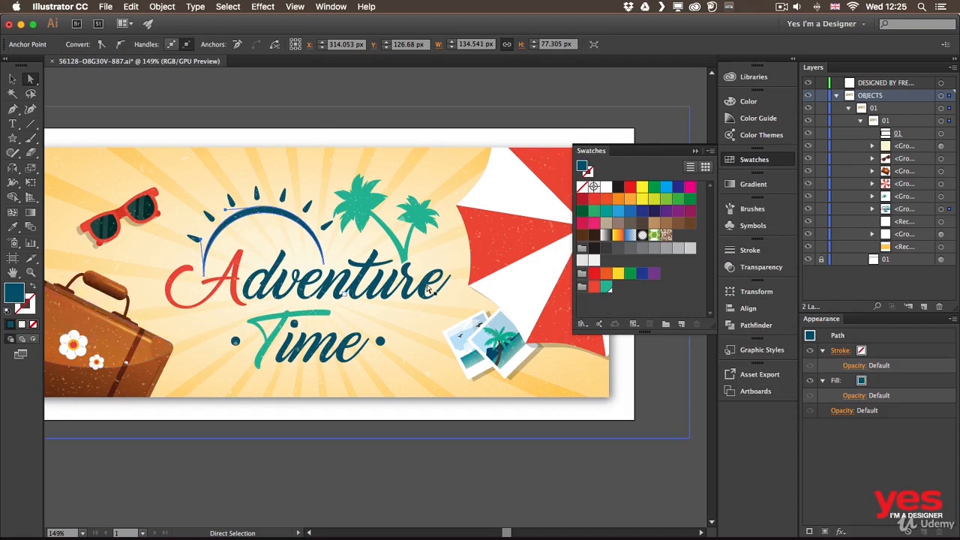
click(681, 325)
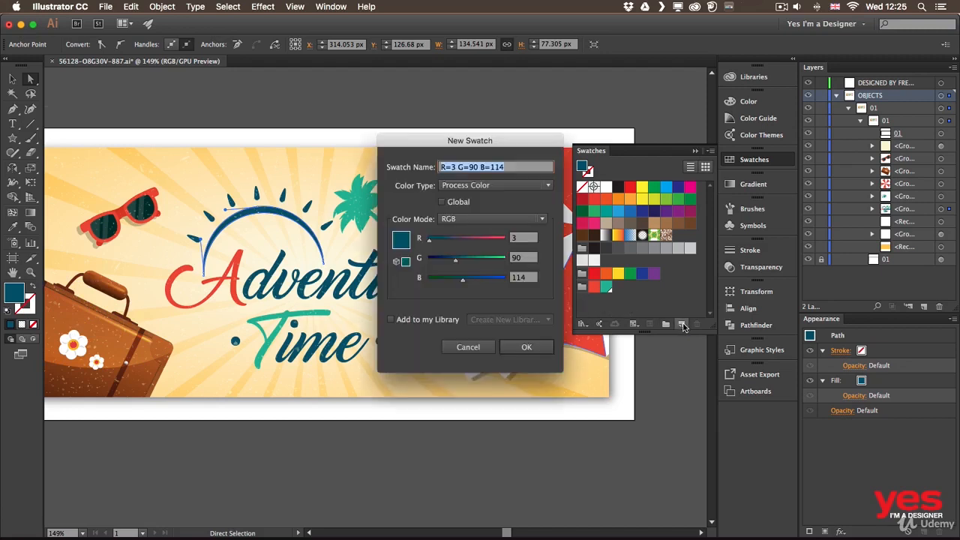
click(454, 204)
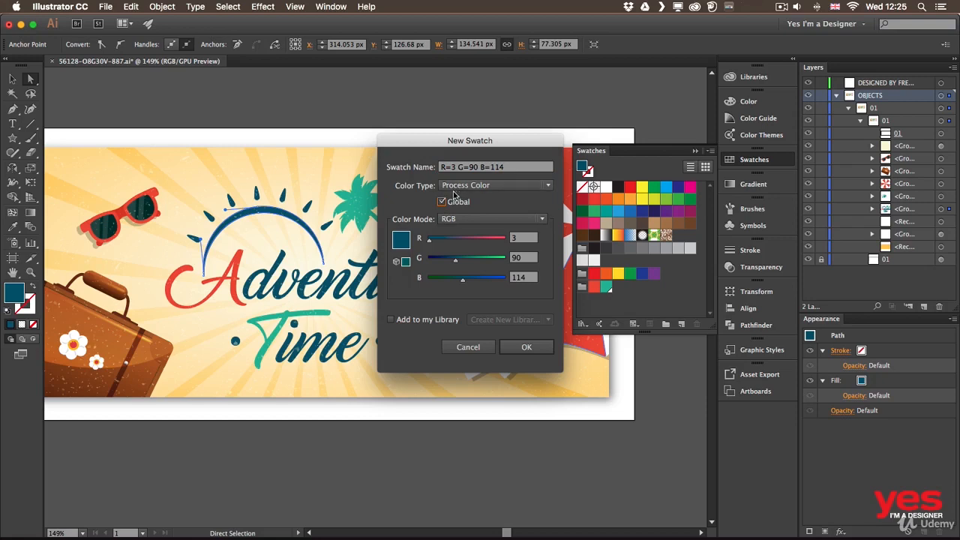
click(507, 186)
click(464, 217)
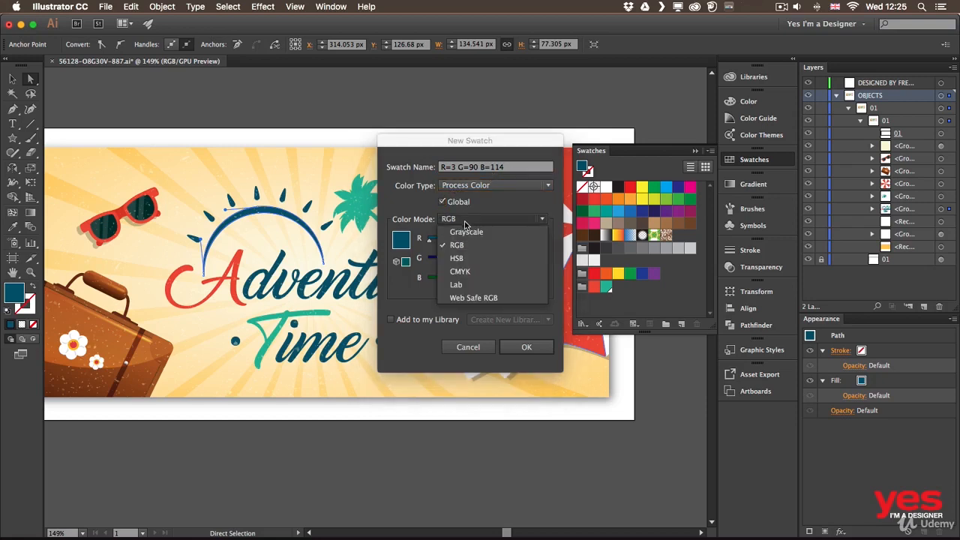
click(473, 273)
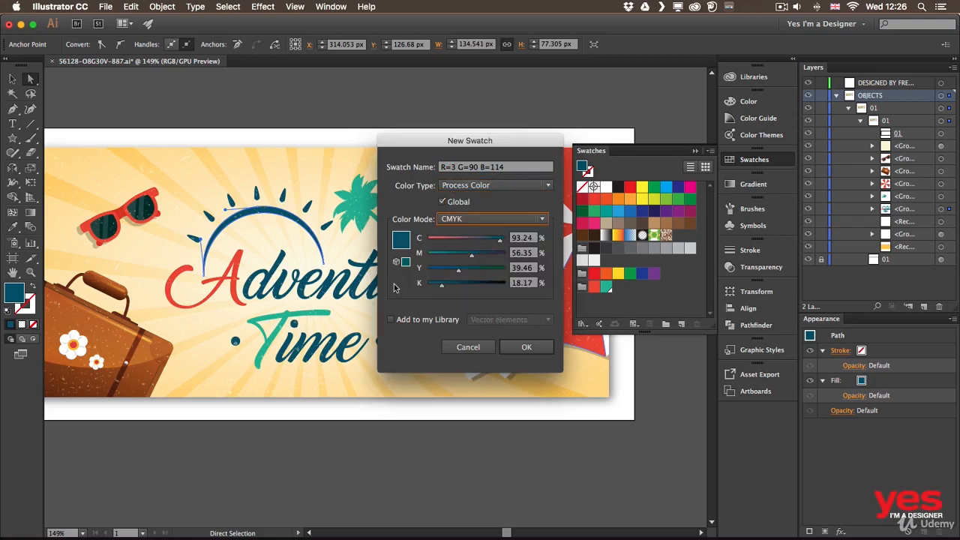
Add the new dark blue swatch to the Vector elements library, create it, and move it into the color group beside the green swatch.
click(423, 326)
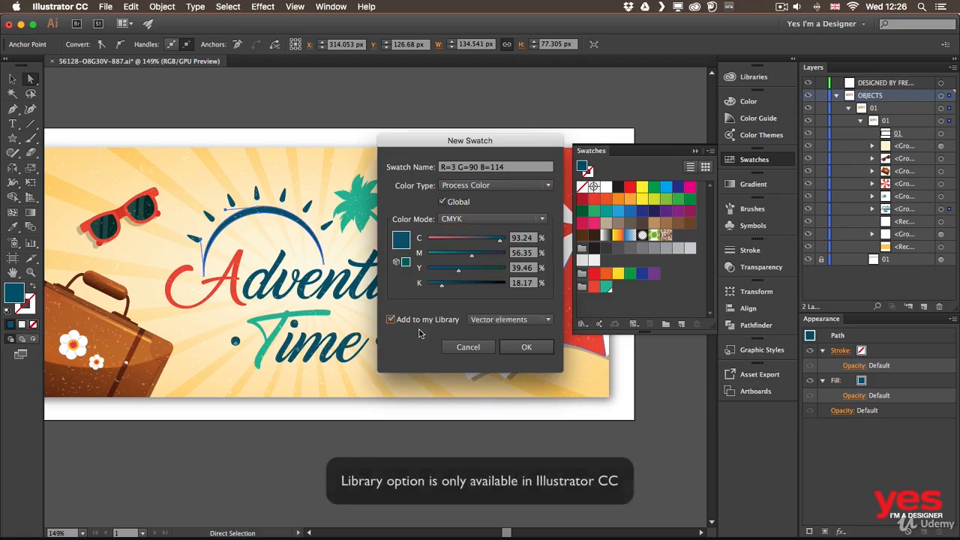
click(518, 319)
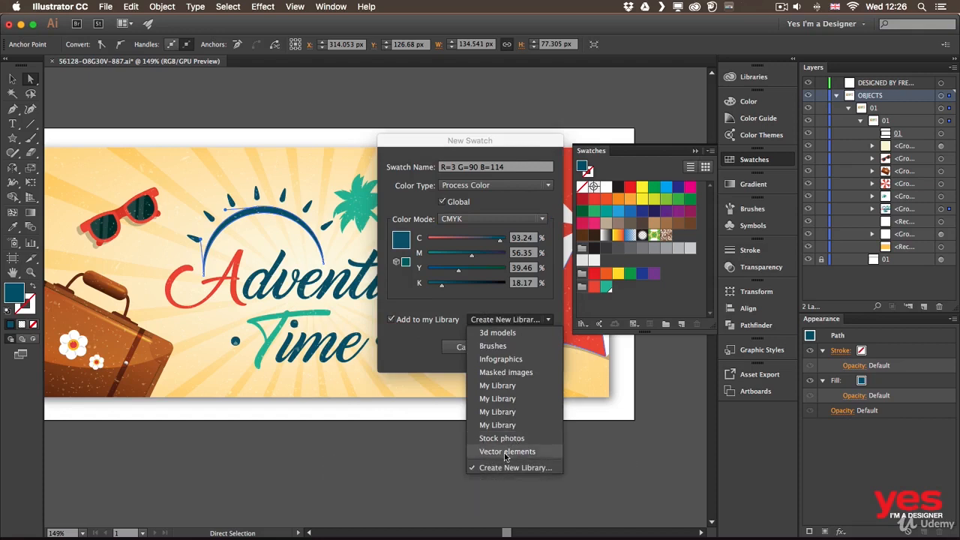
click(506, 452)
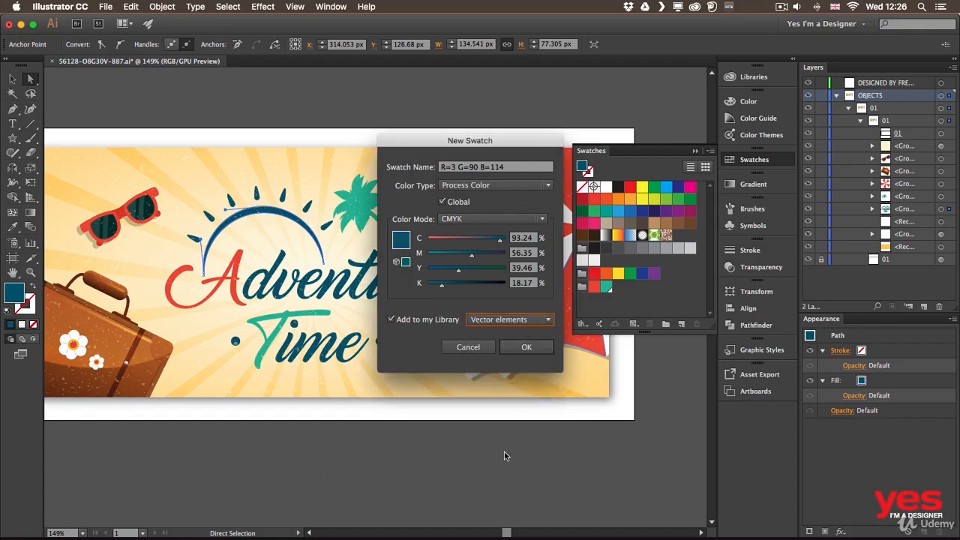
click(526, 347)
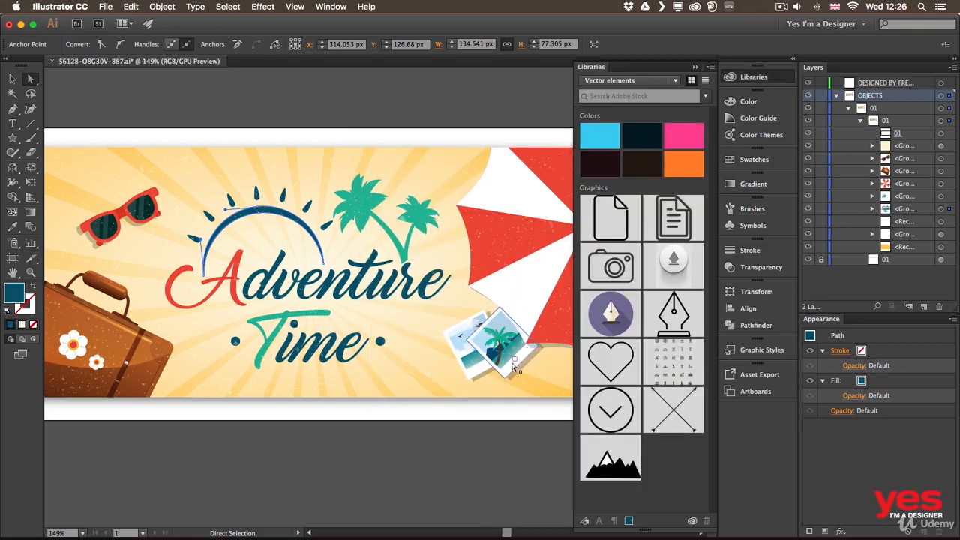
click(752, 161)
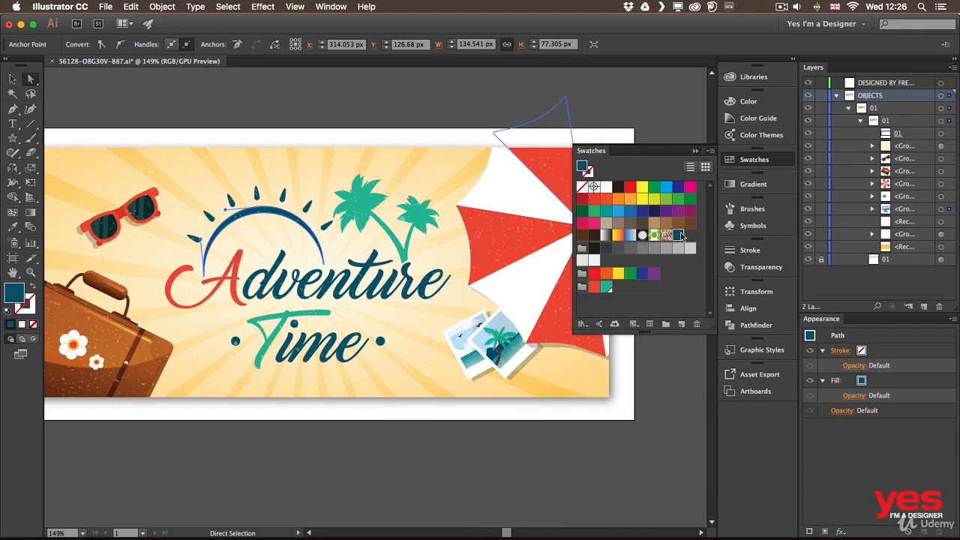
drag(678, 235, 613, 292)
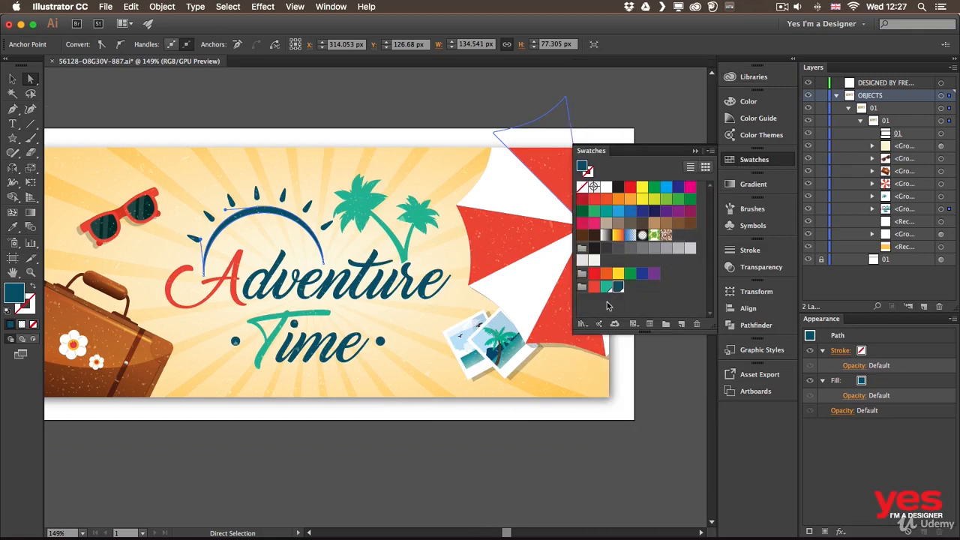
Fill the red umbrella panel beside the palm trees with the dark blue color from the Vector elements library.
click(754, 77)
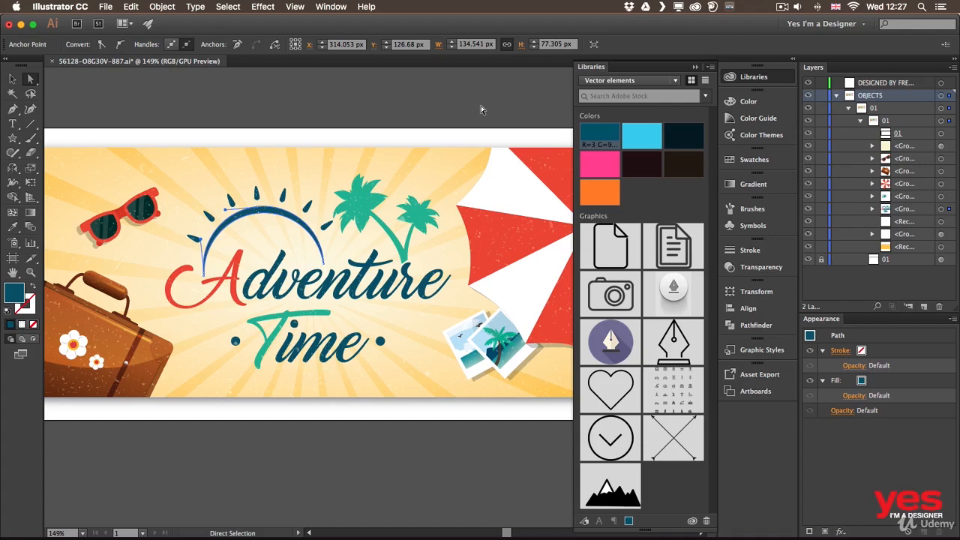
click(491, 259)
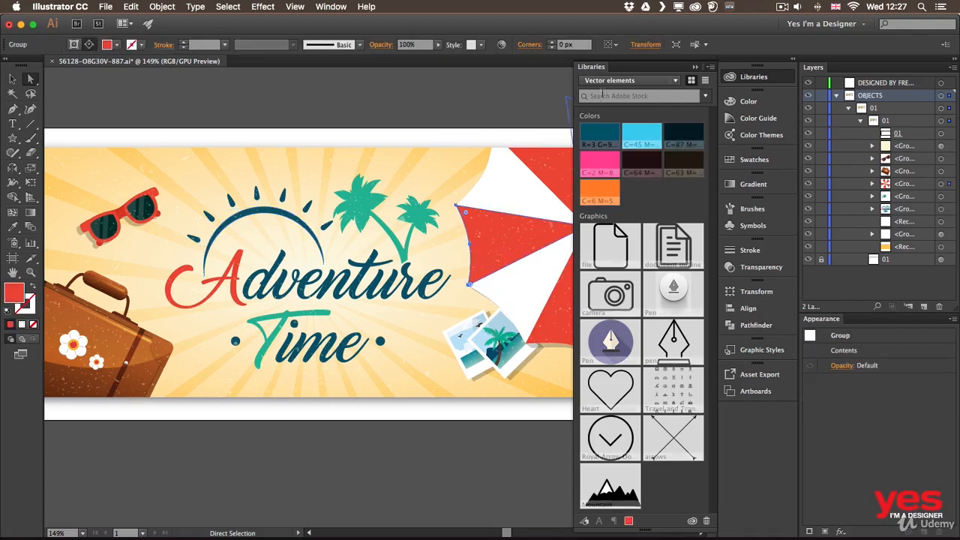
click(601, 135)
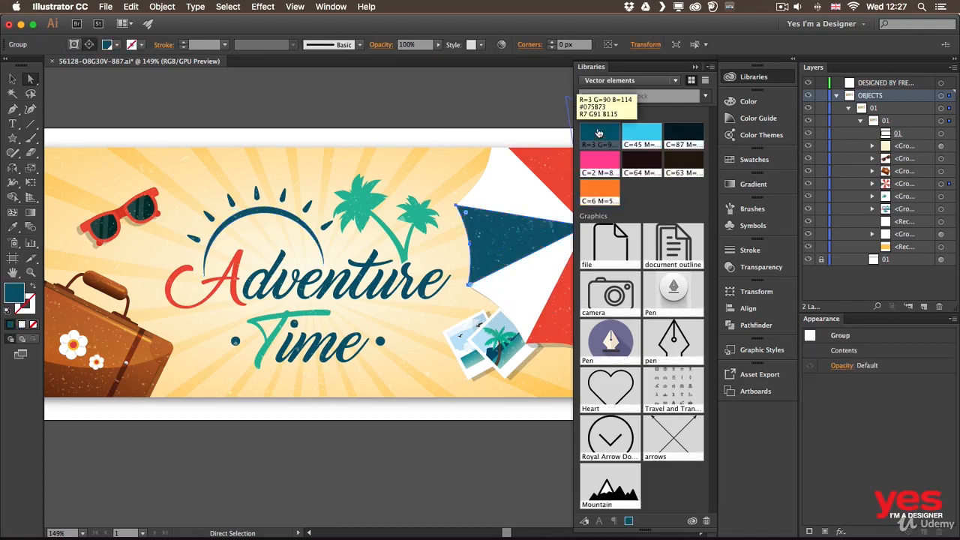
Try the color group's green and red swatches on the umbrella panel, finish with its dark blue swatch, and clear the selection.
click(760, 160)
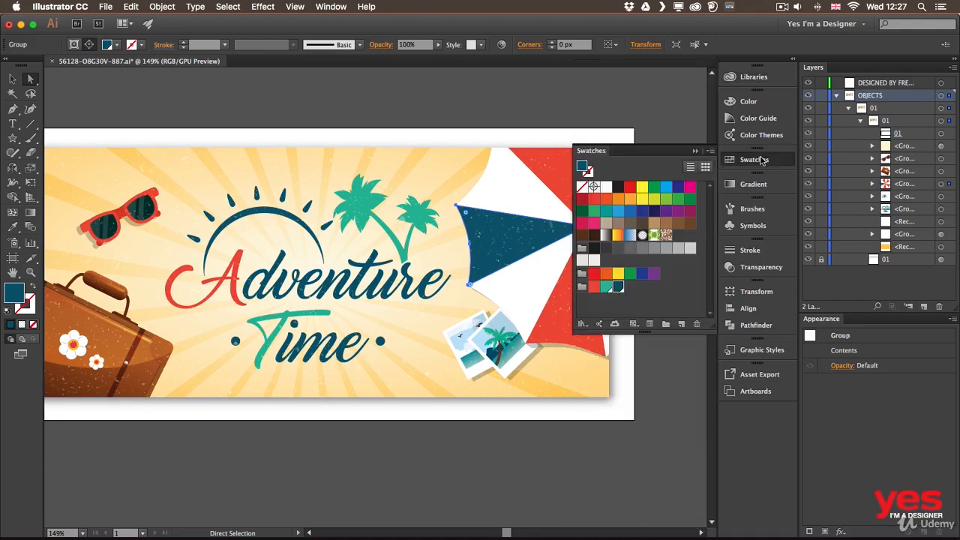
click(605, 287)
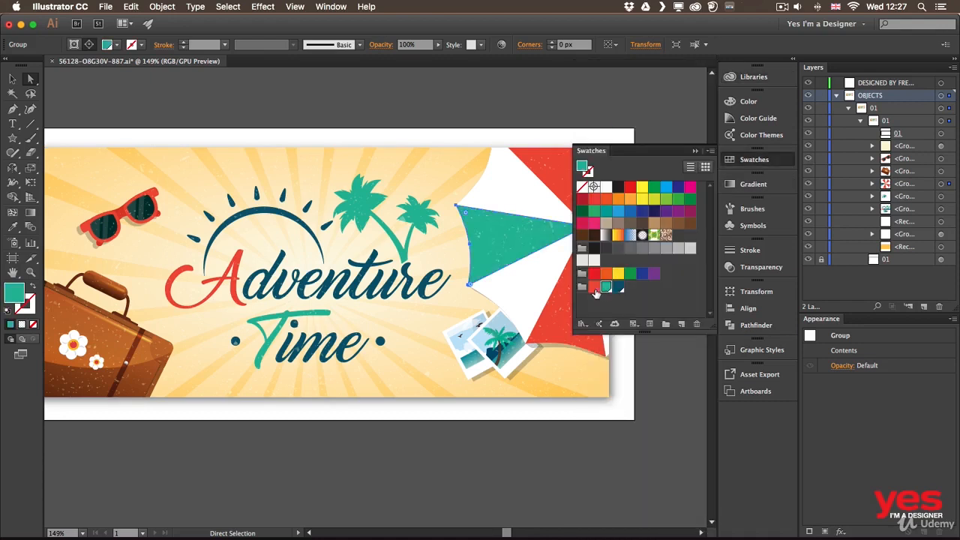
click(594, 288)
click(605, 287)
click(617, 287)
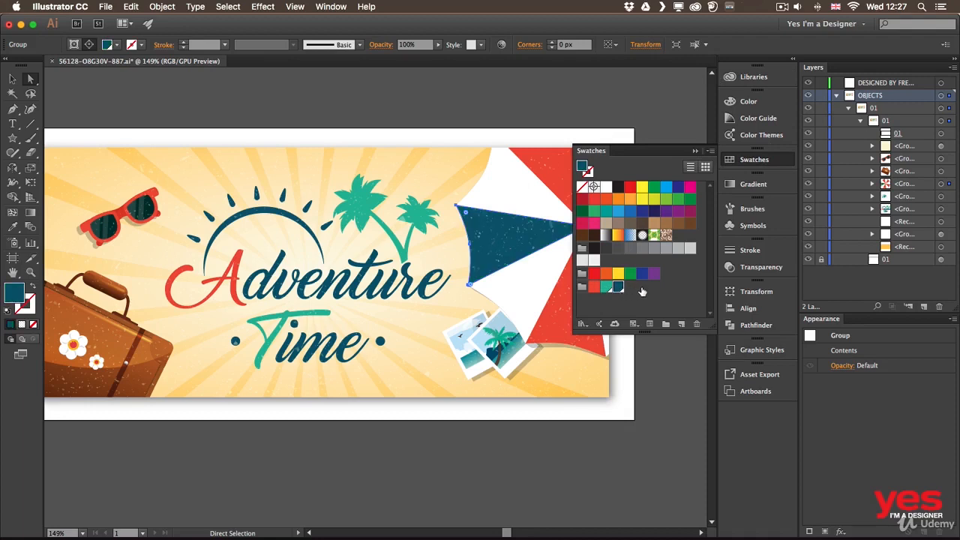
key(v)
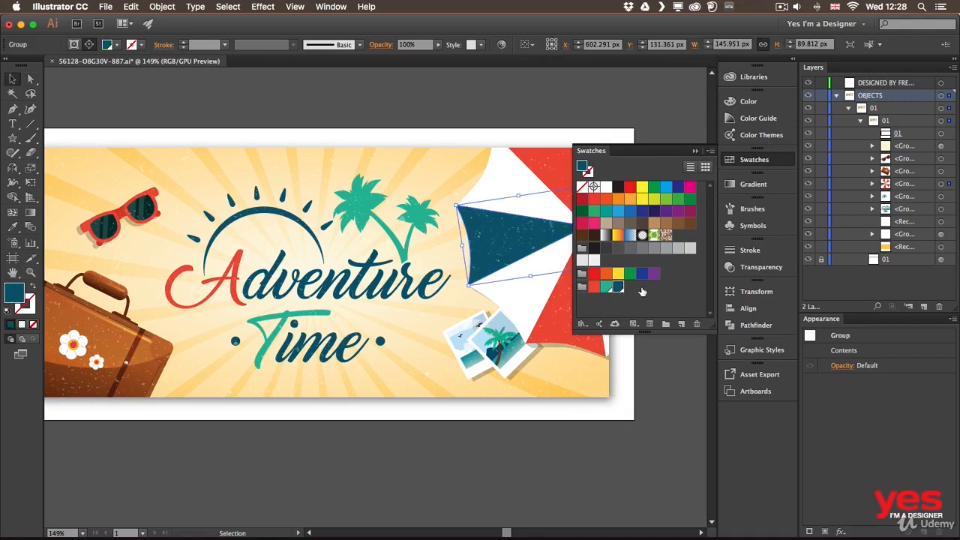
click(396, 95)
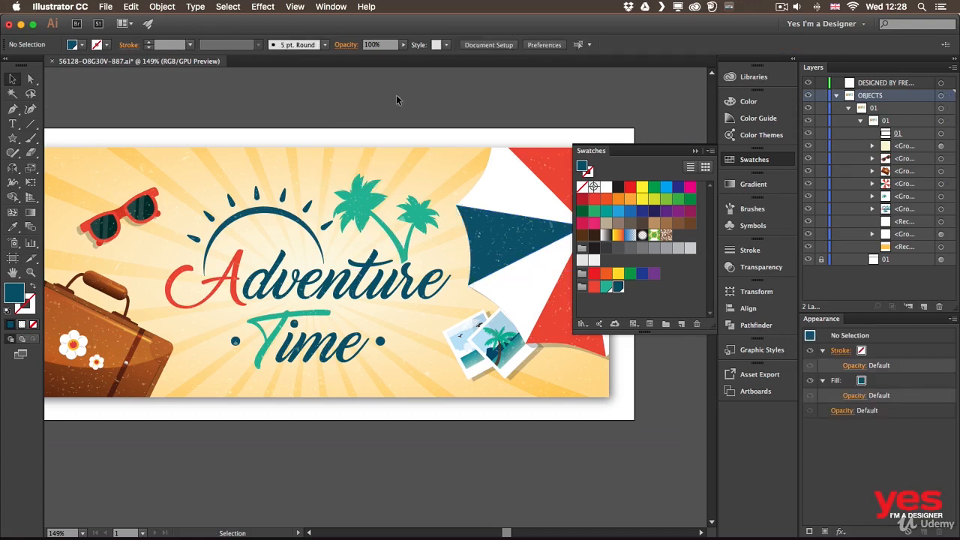
Create Color Group 2 from the entire selected artwork with process colors converted to global and tint swatches included, and clear the selection.
drag(398, 96, 445, 98)
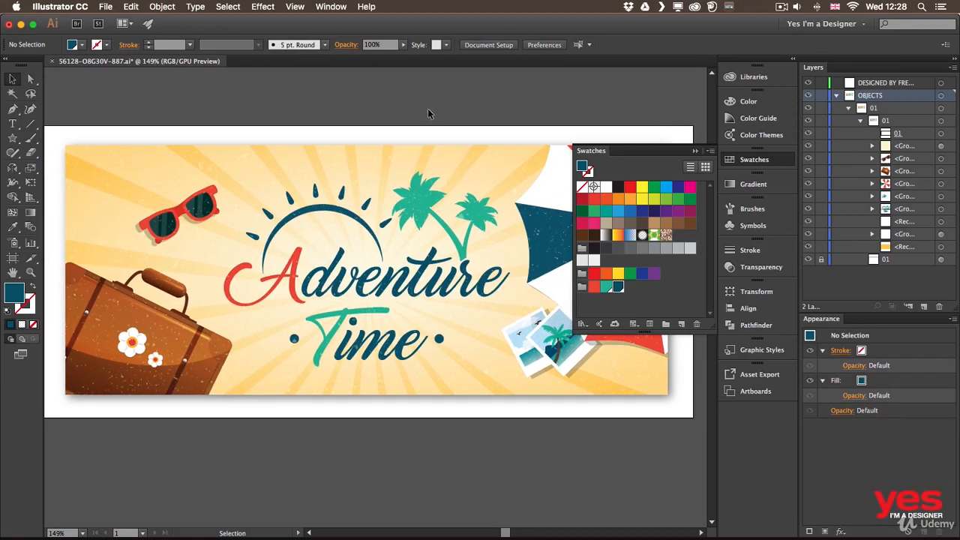
key(super+a)
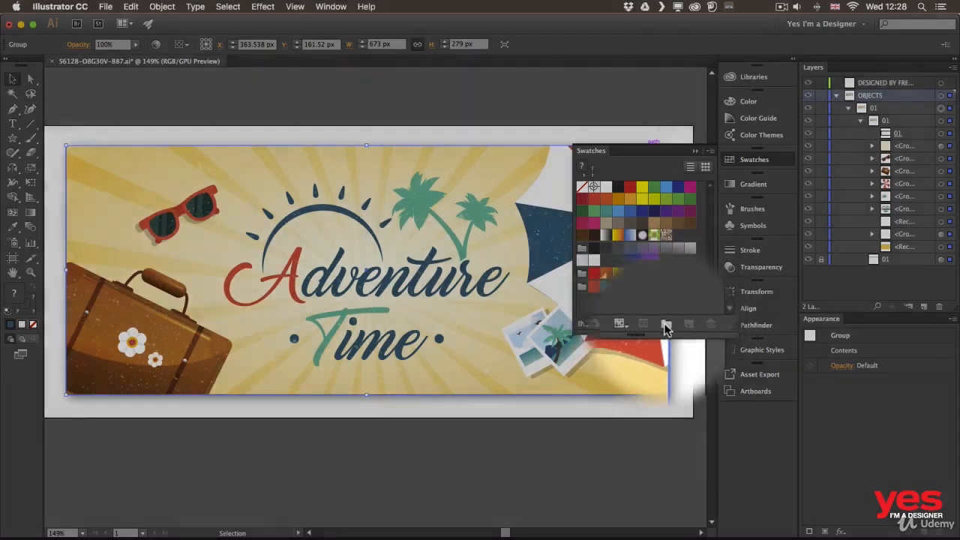
click(664, 322)
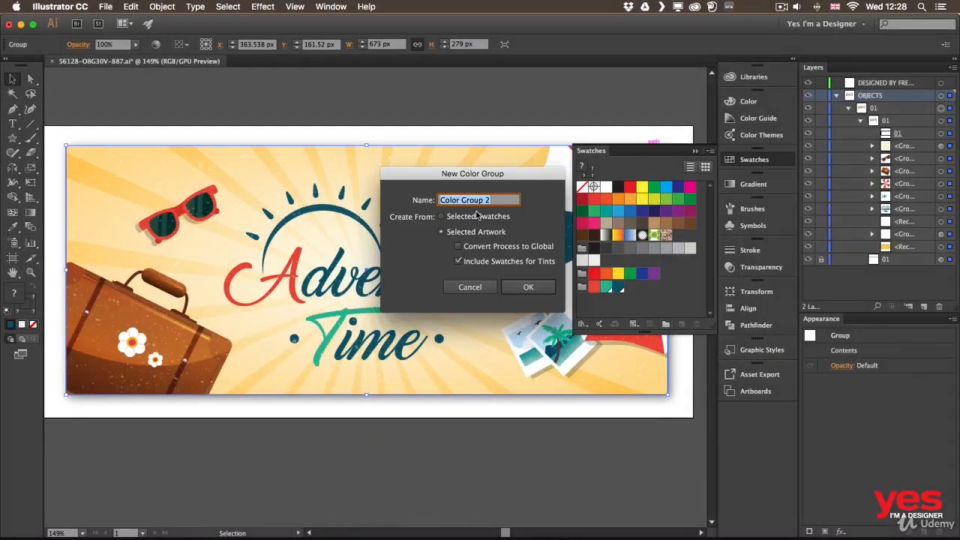
click(500, 249)
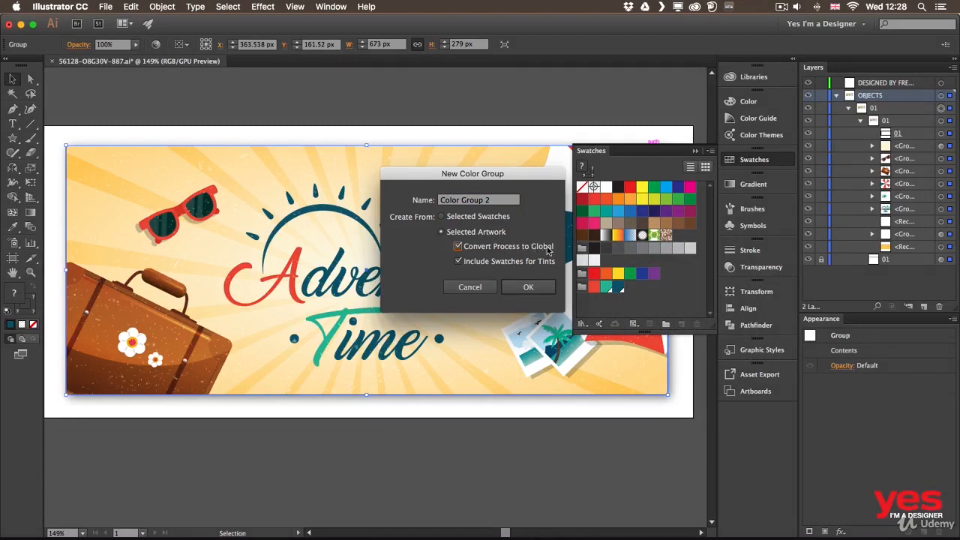
click(531, 291)
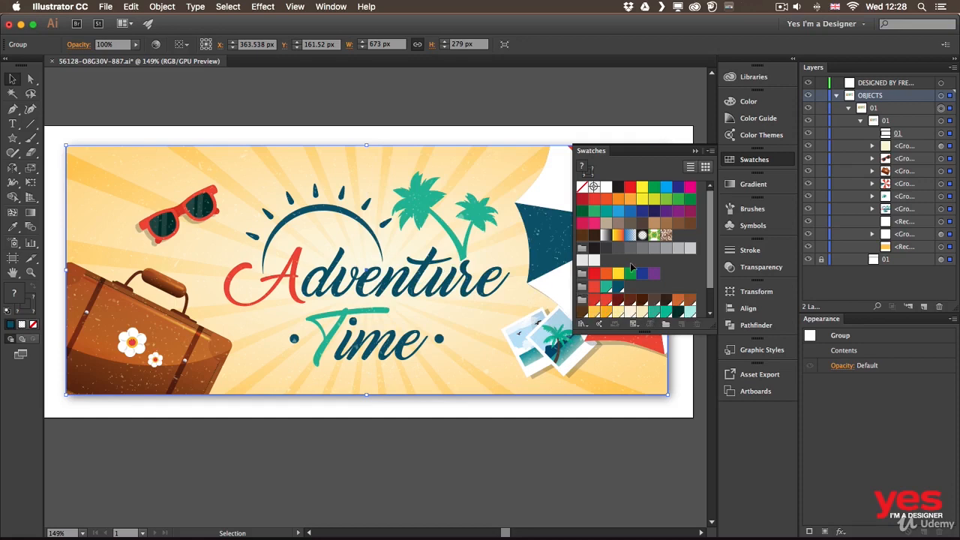
drag(713, 250, 708, 275)
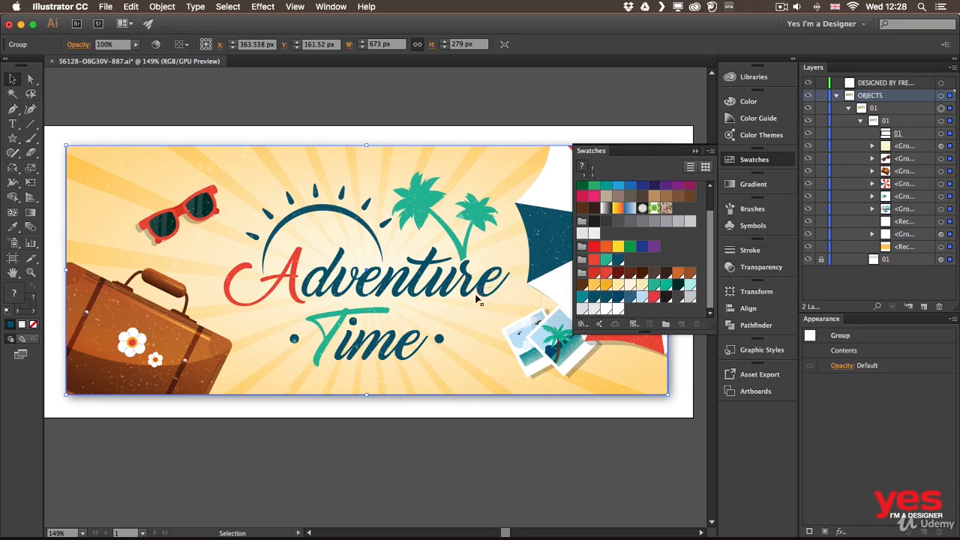
key(super+shift+a)
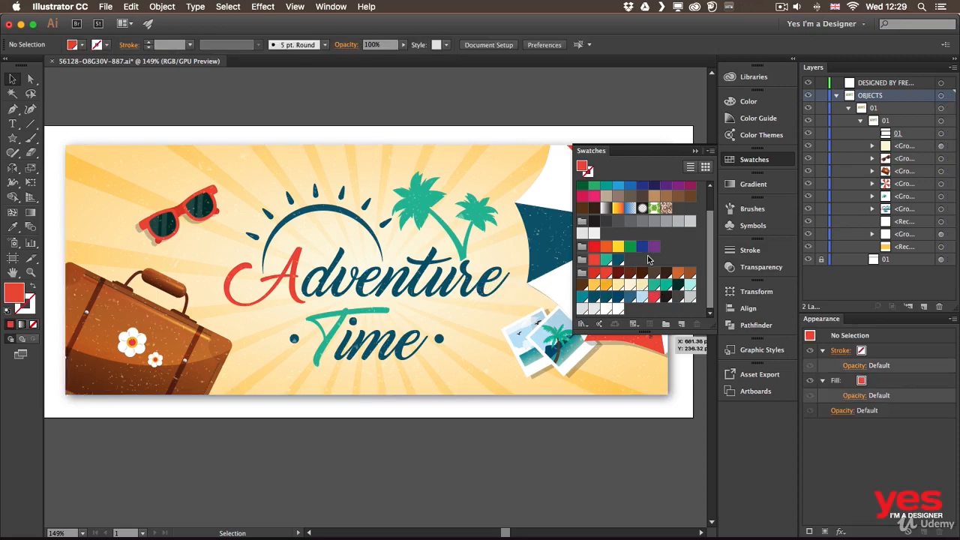
Preview the new group's red global swatch with RGB green at 195, blue at 176 and red at 78, and discard the edits.
click(606, 272)
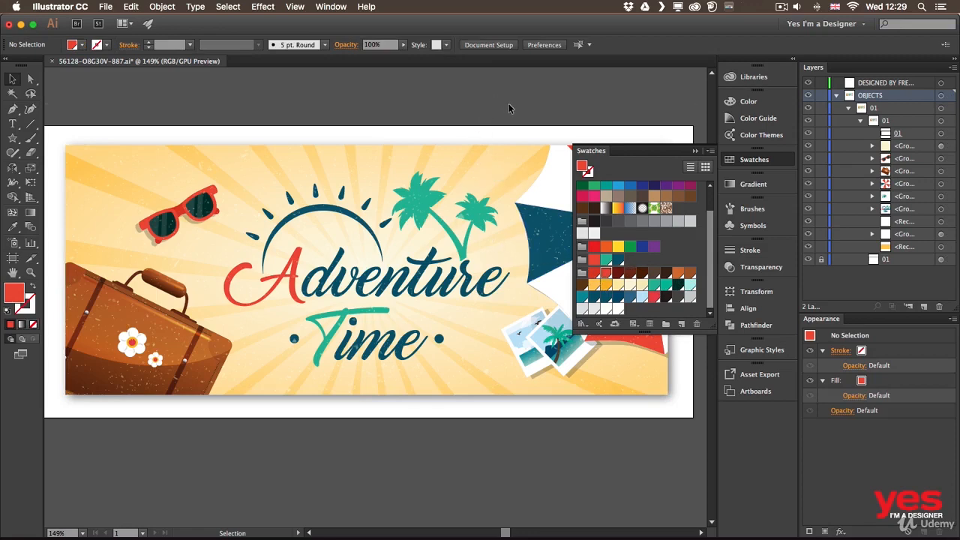
double_click(606, 272)
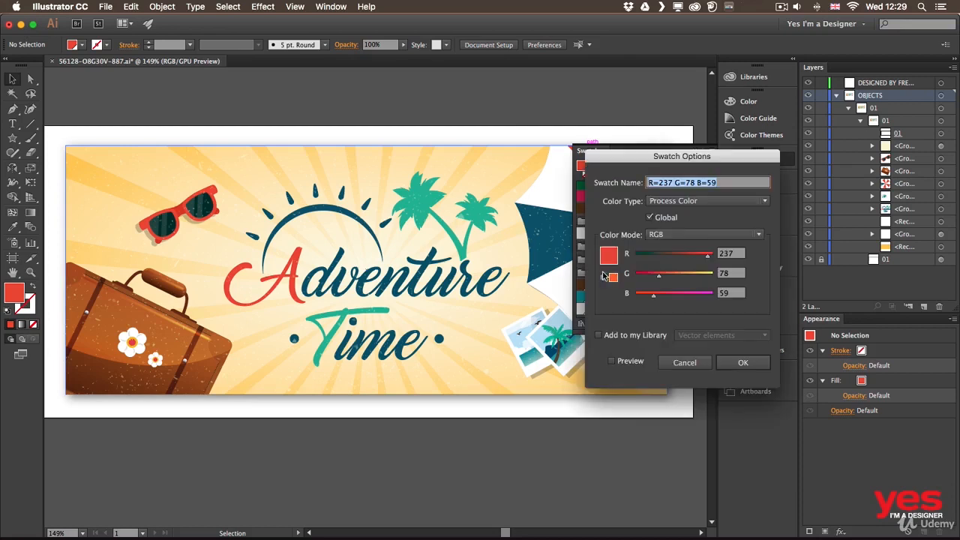
click(611, 361)
drag(659, 276, 692, 295)
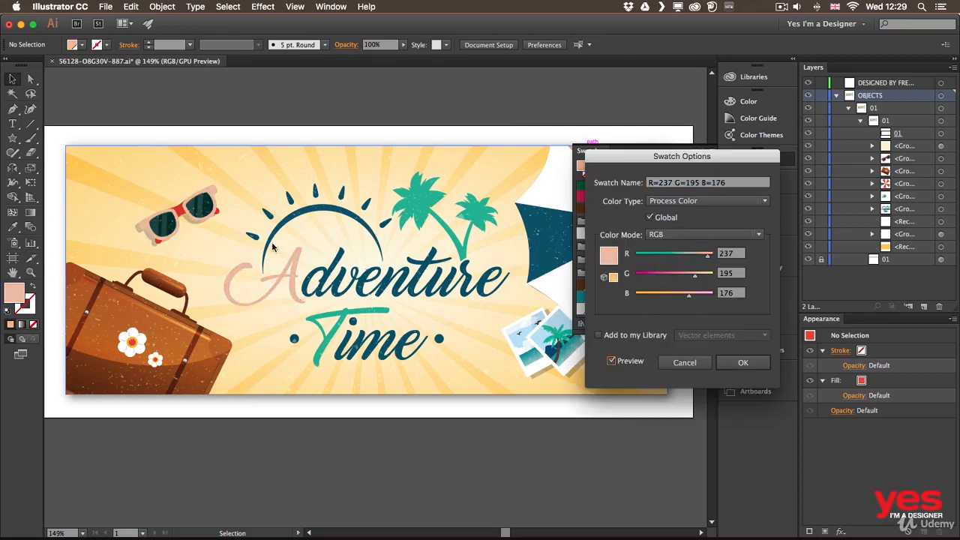
drag(706, 256, 649, 261)
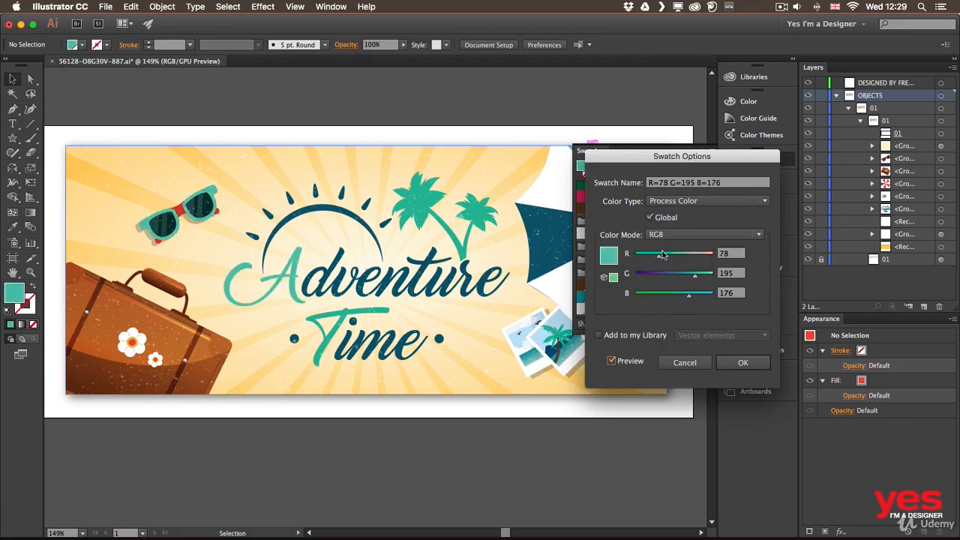
click(683, 362)
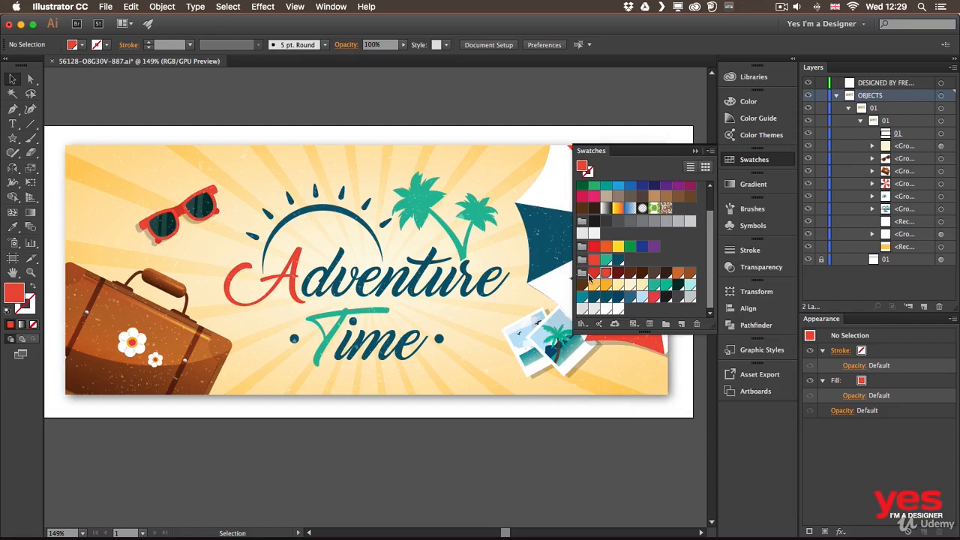
Delete the default swatches and color groups from the pure red swatch through the purple one in the rainbow group.
click(672, 257)
drag(707, 262, 708, 228)
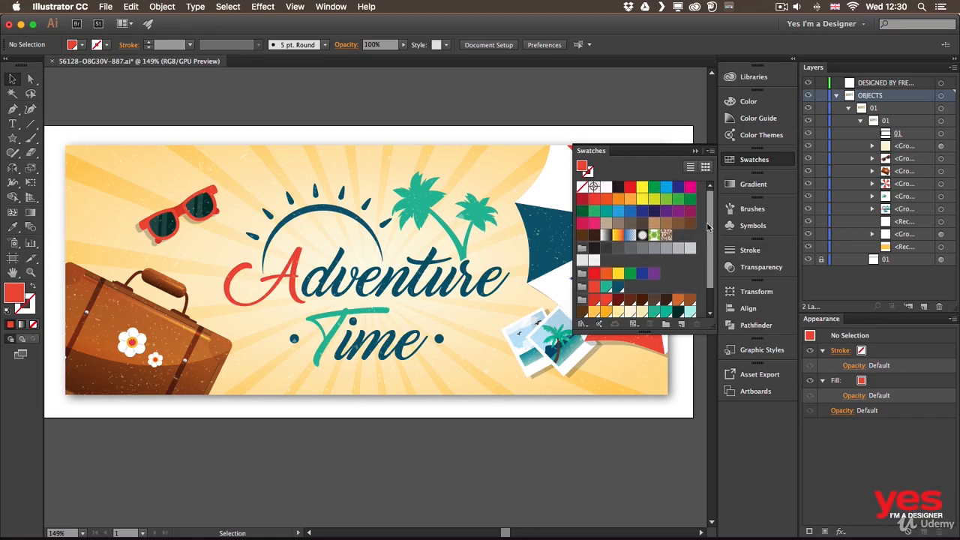
click(653, 275)
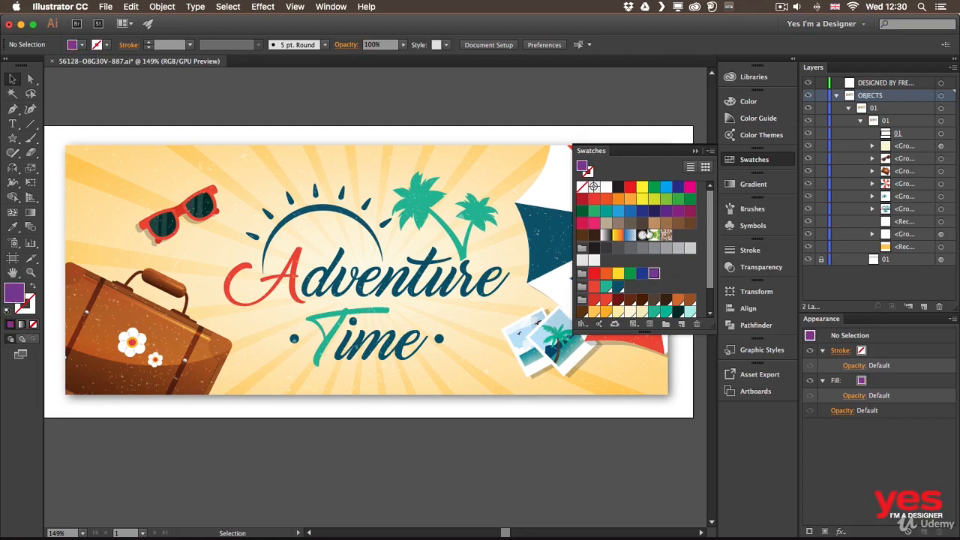
key(shift)
shift+click(631, 189)
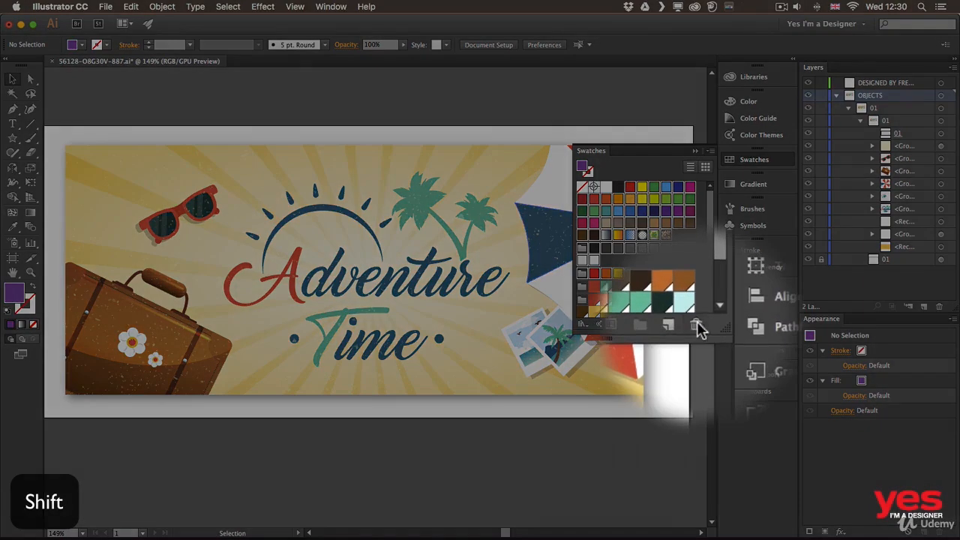
click(696, 324)
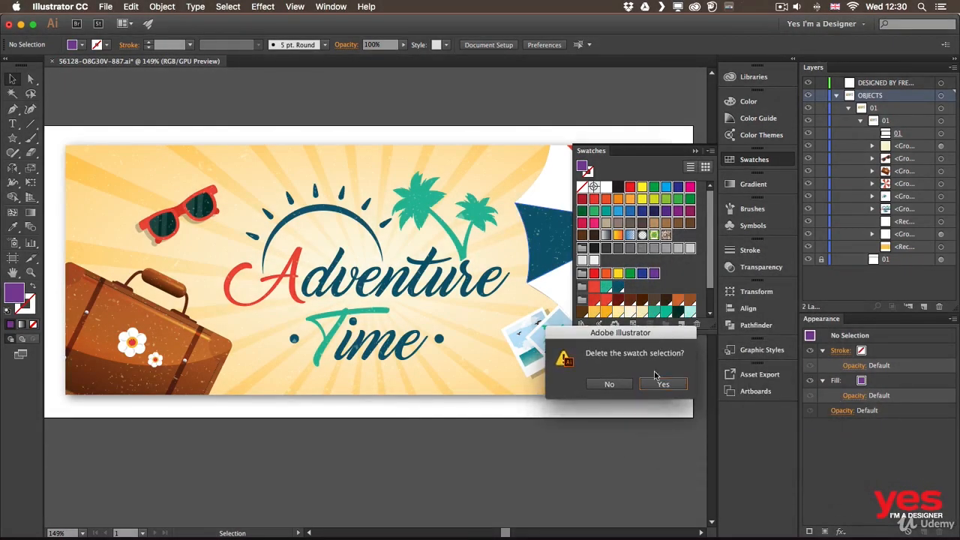
click(663, 385)
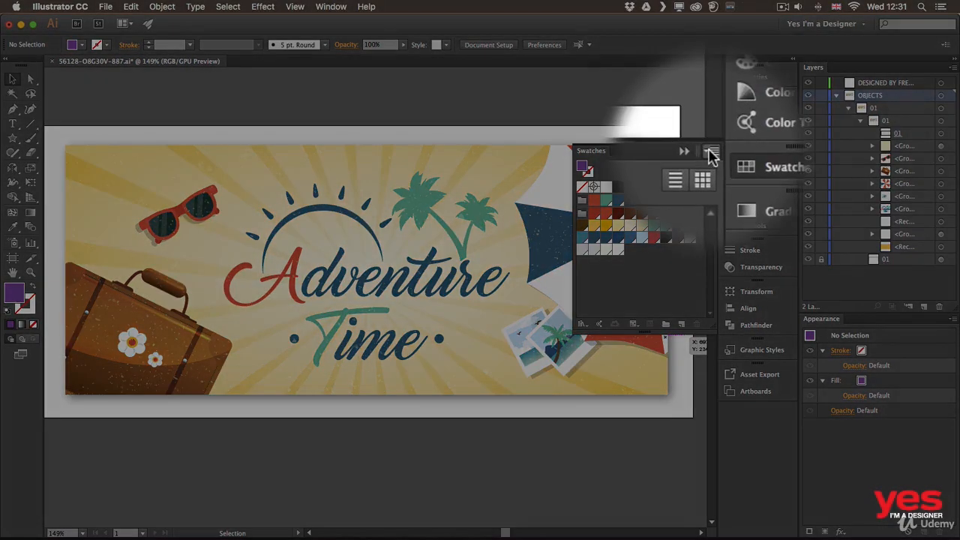
Save the swatch library as an ASE file named "color swatches" in the Illustrator folder.
click(710, 151)
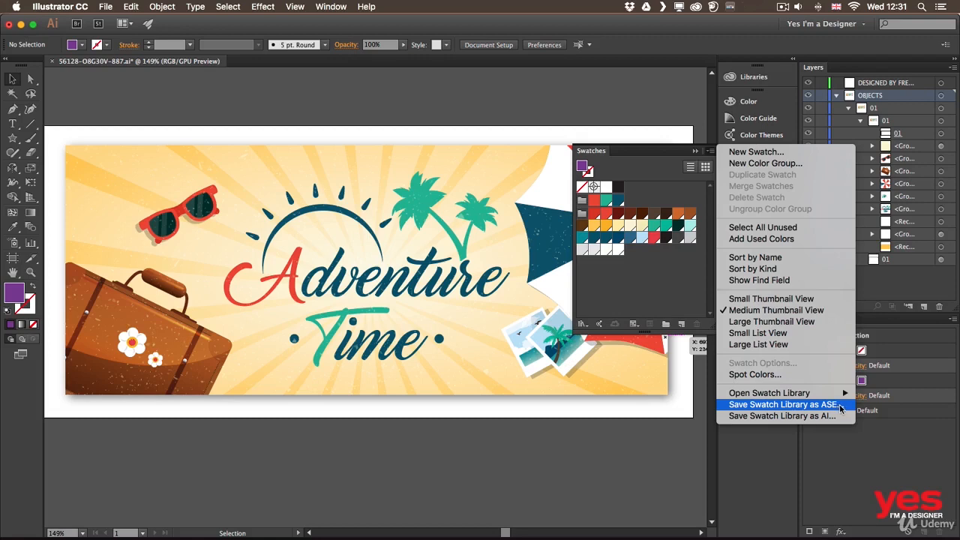
click(844, 404)
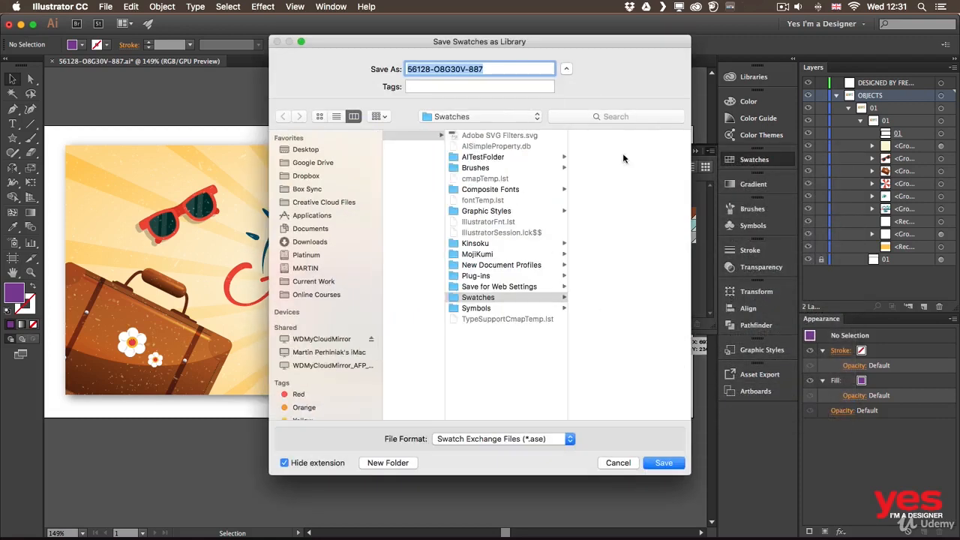
click(476, 116)
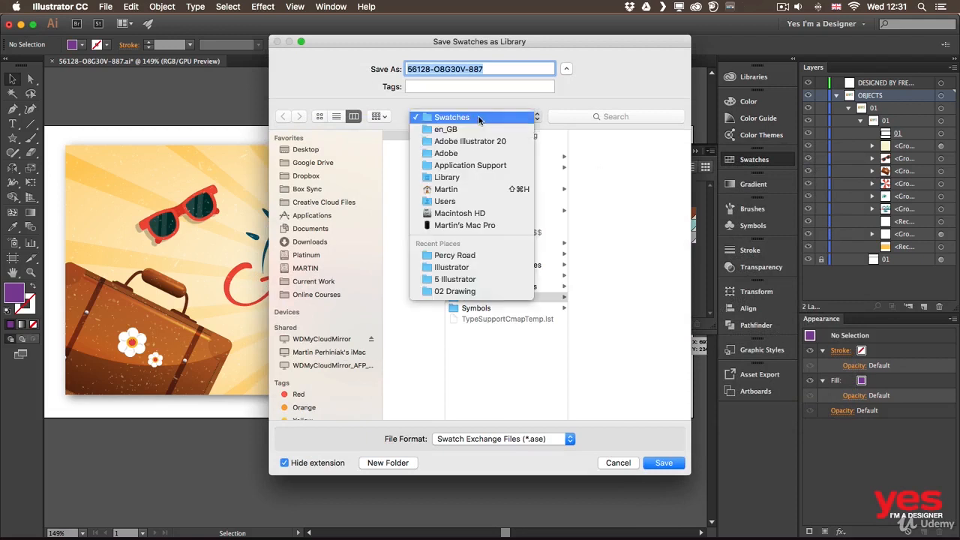
click(468, 267)
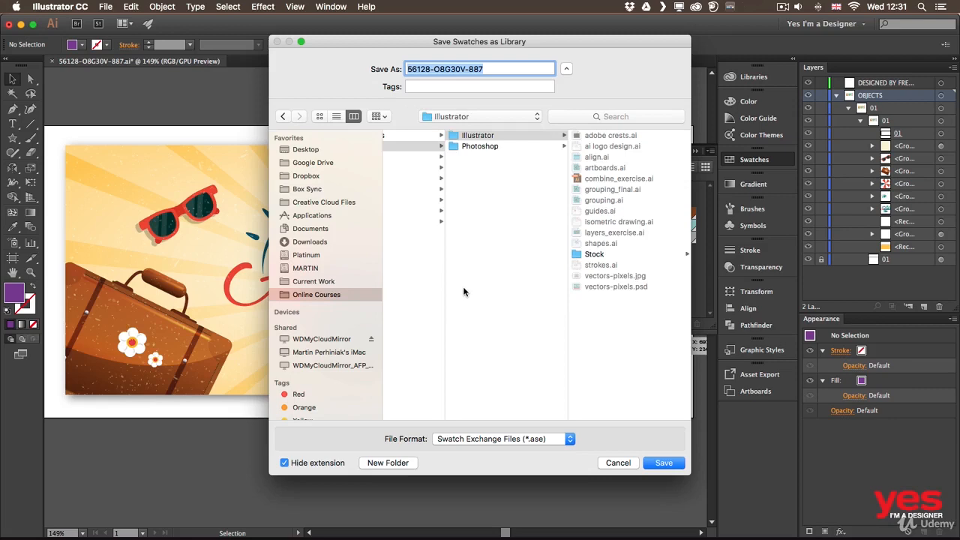
text(color swatches)
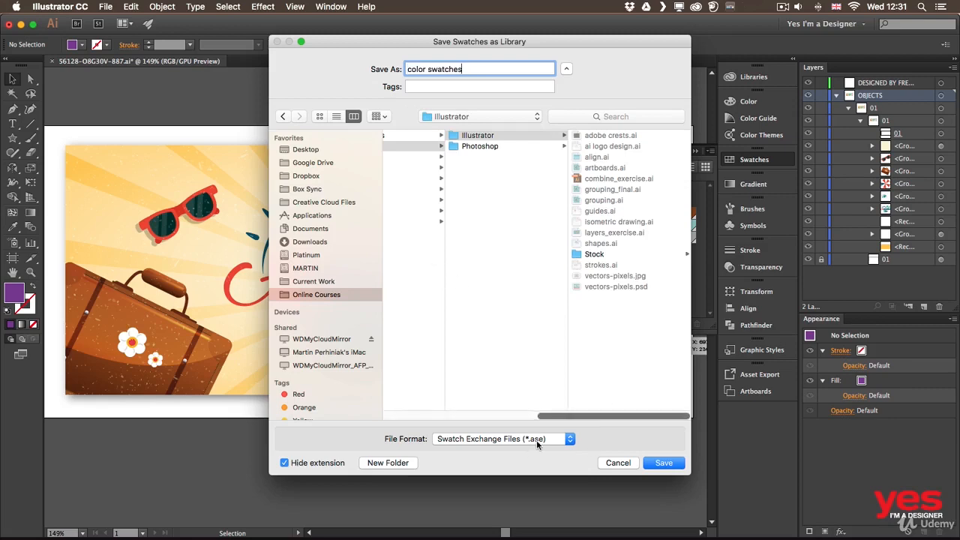
click(669, 464)
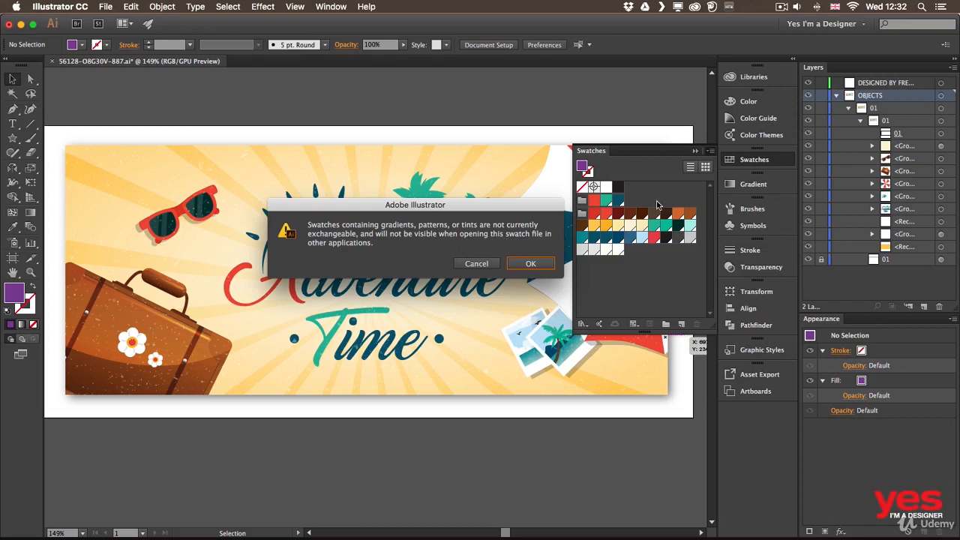
click(534, 263)
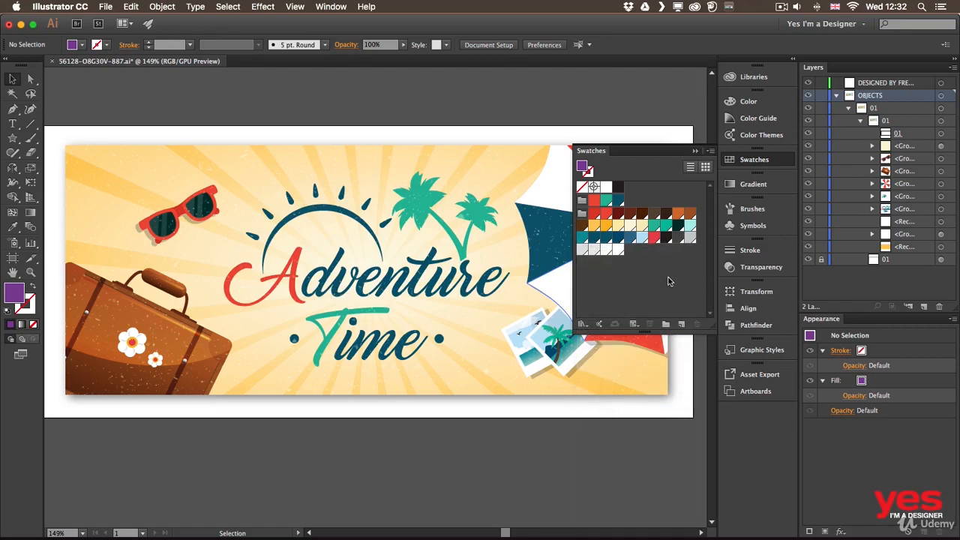
Open the PANTONE+ Solid Coated color book and enlarge it over the artwork to show more of its swatches.
click(582, 326)
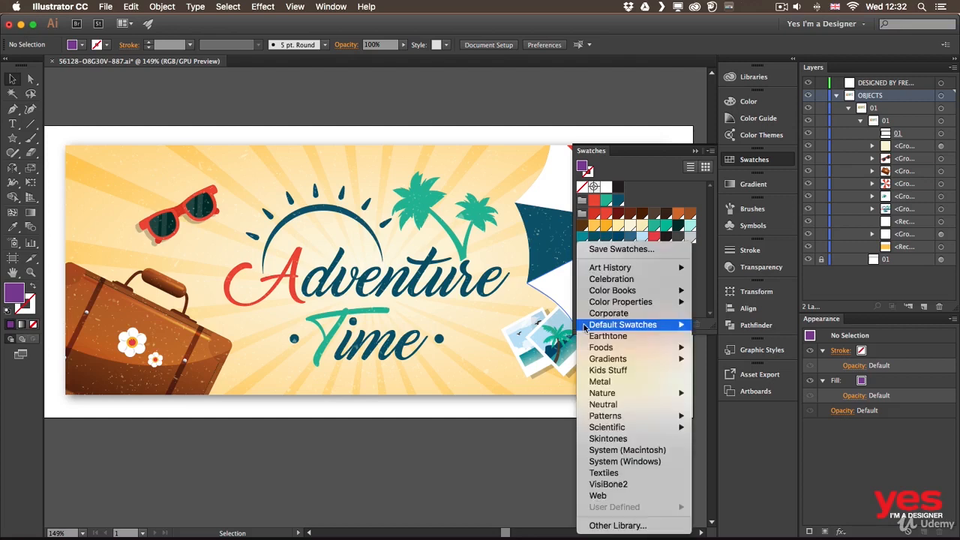
mouse_move(582, 327)
mouse_move(622, 292)
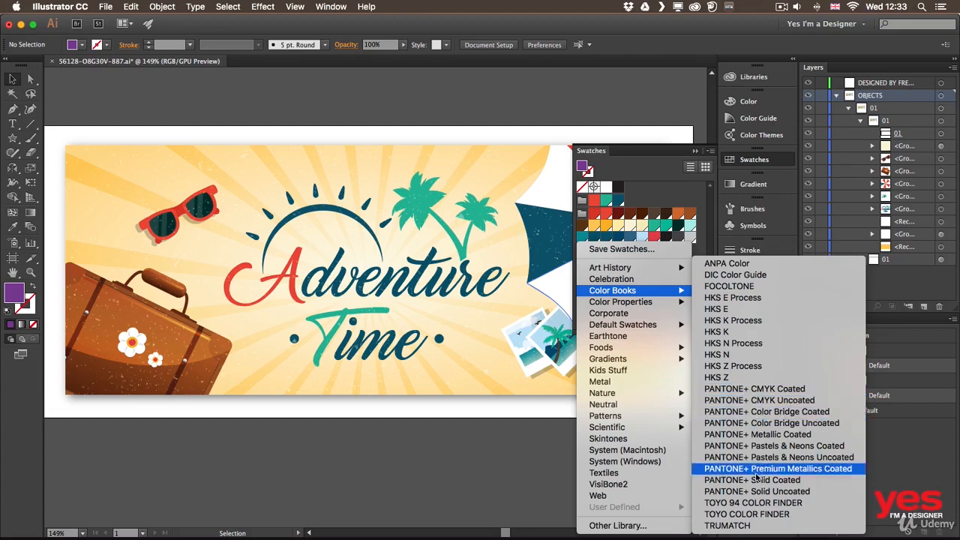
click(775, 482)
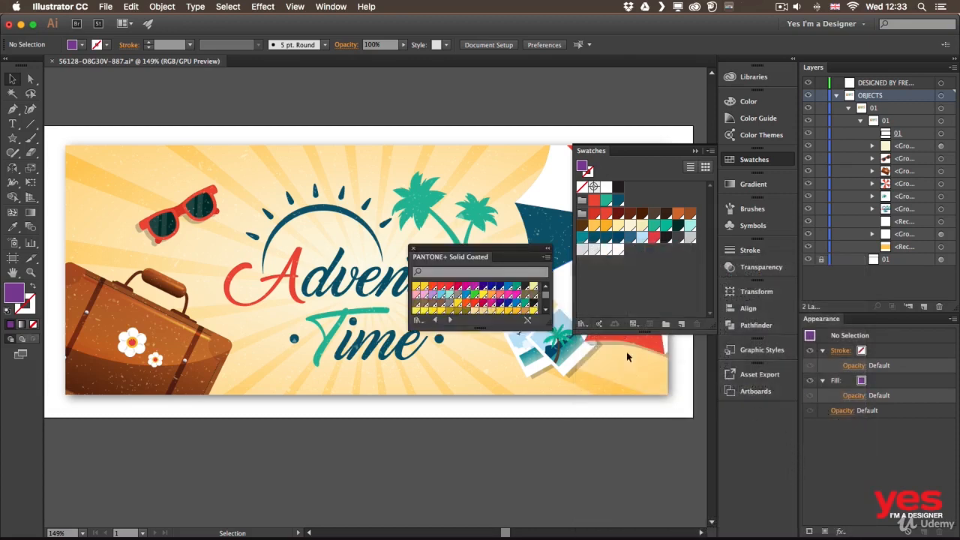
drag(506, 253, 540, 402)
drag(539, 187, 536, 349)
scroll(519, 358, up, 20)
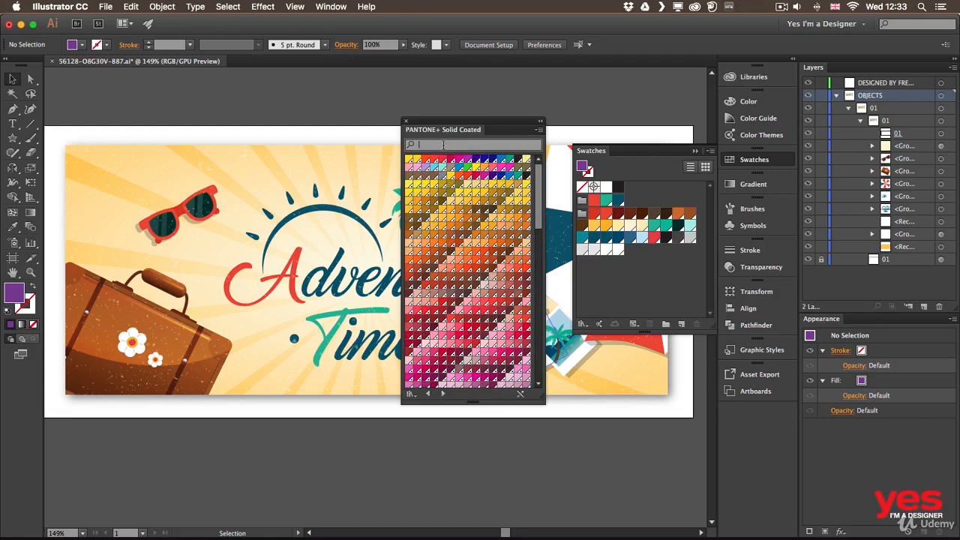
Search the color book for 785, add the matching PANTONE 1785 C red to the document swatches, and close the book.
text(78)
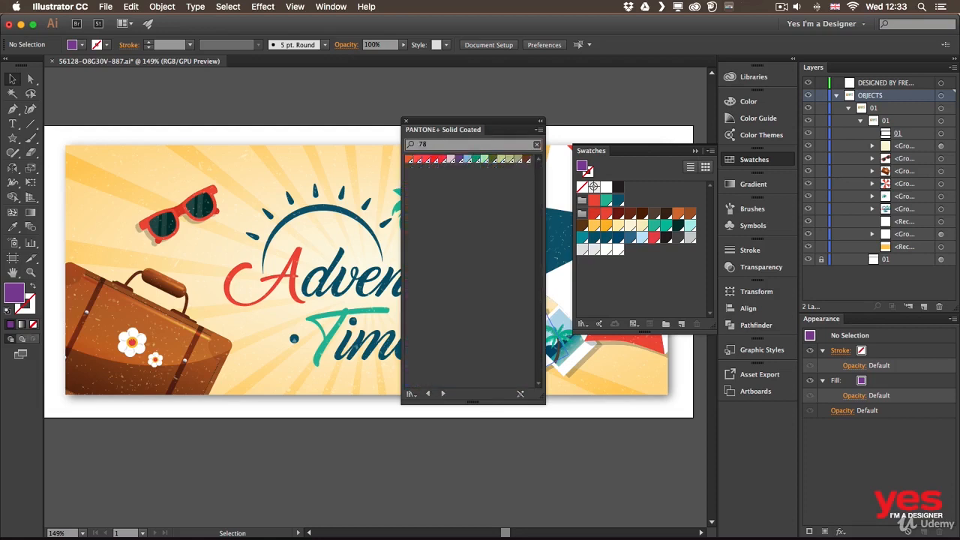
text(5)
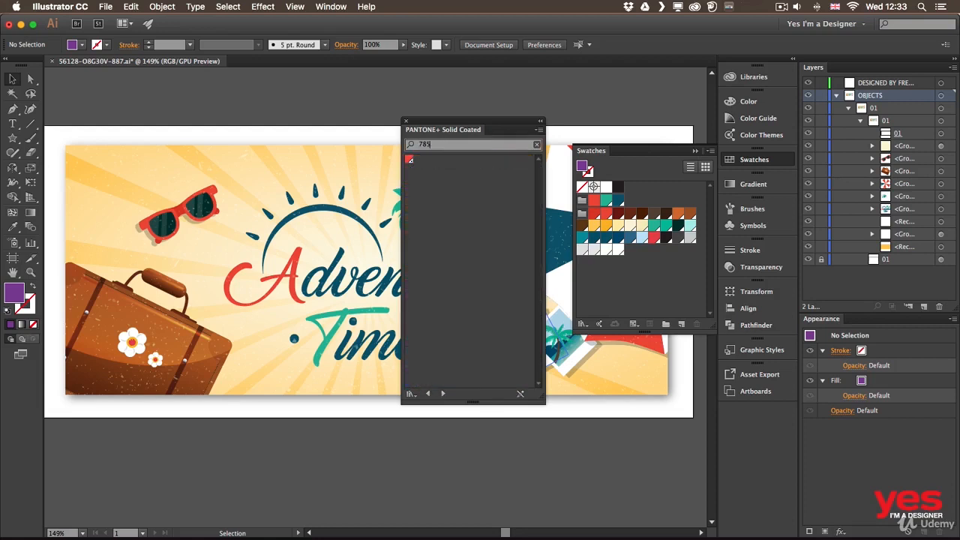
click(408, 159)
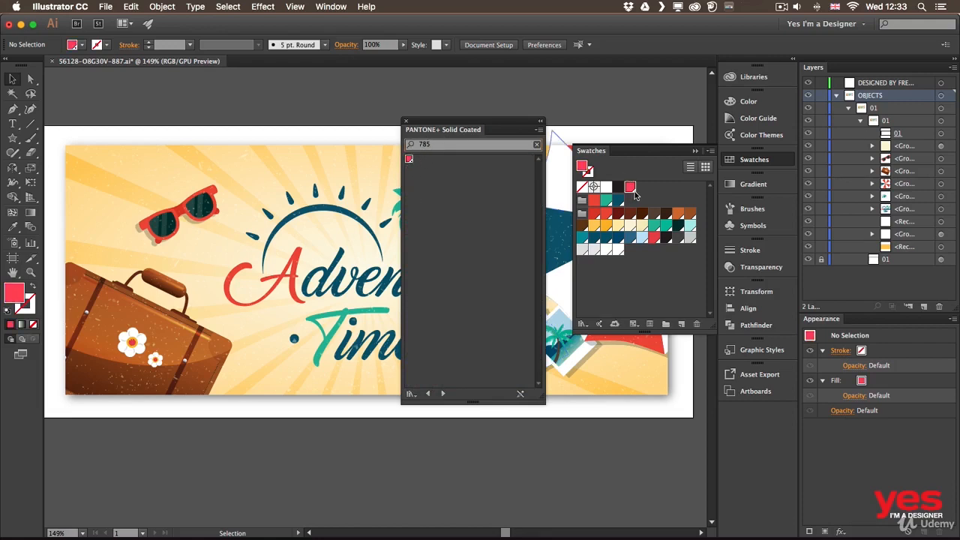
click(405, 120)
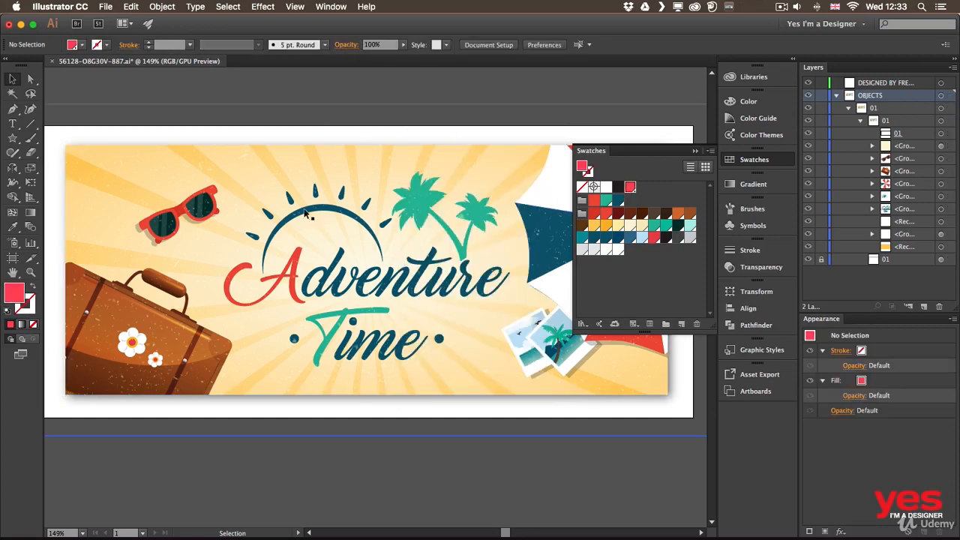
Fill the letter A of the Adventure lettering with the PANTONE 1785 C spot color and inspect that swatch's options.
key(a)
click(299, 254)
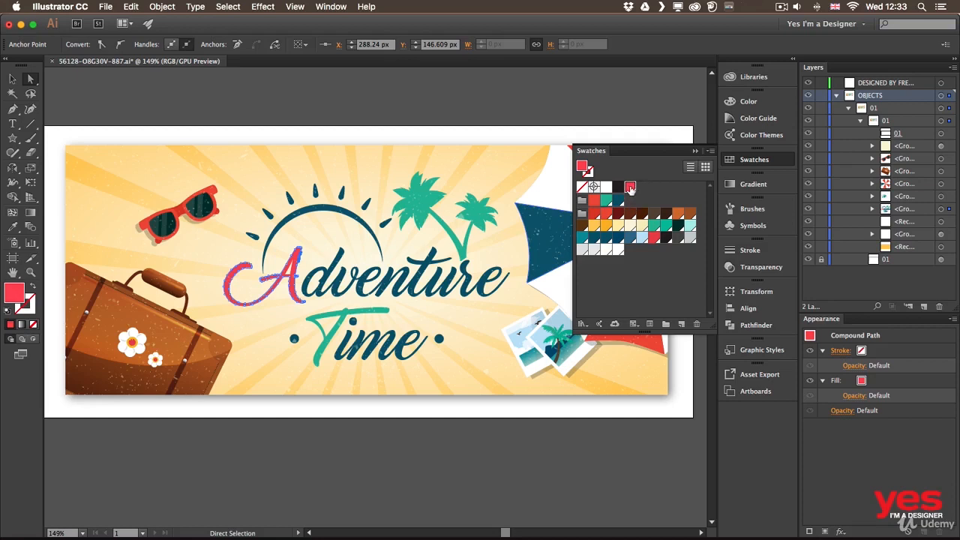
double_click(629, 188)
drag(653, 153, 393, 130)
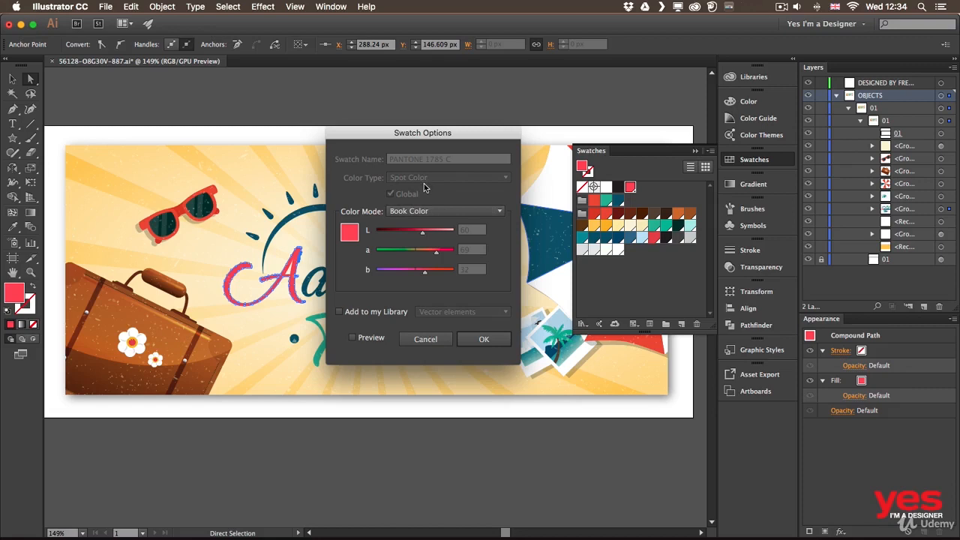
click(483, 340)
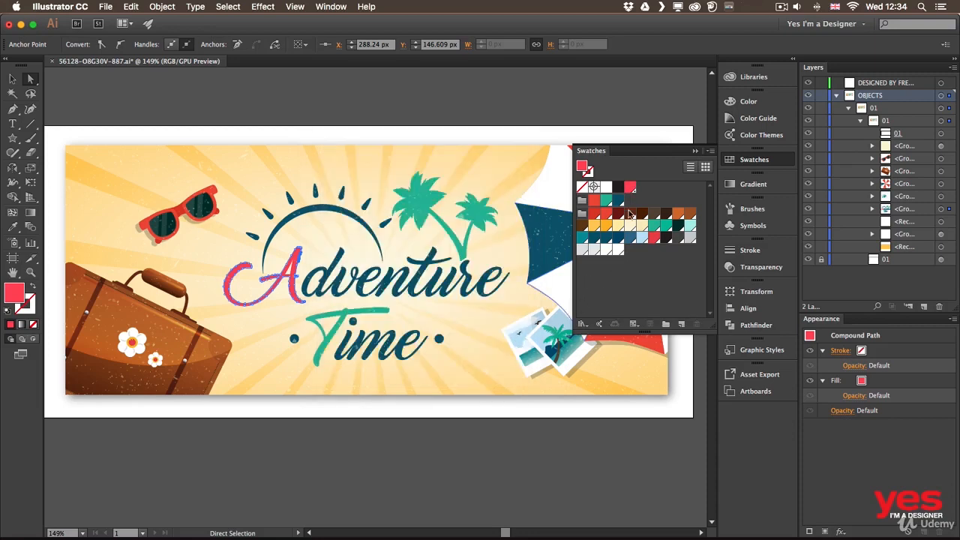
Fill the letter A with the first color group's dark blue, preview that swatch in CMYK mode, and discard the swatch edits.
double_click(617, 201)
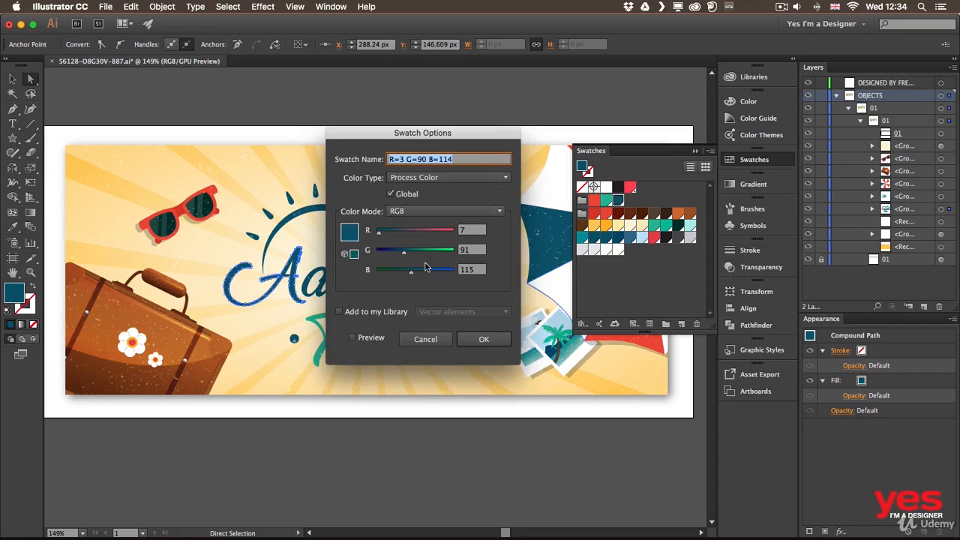
click(431, 212)
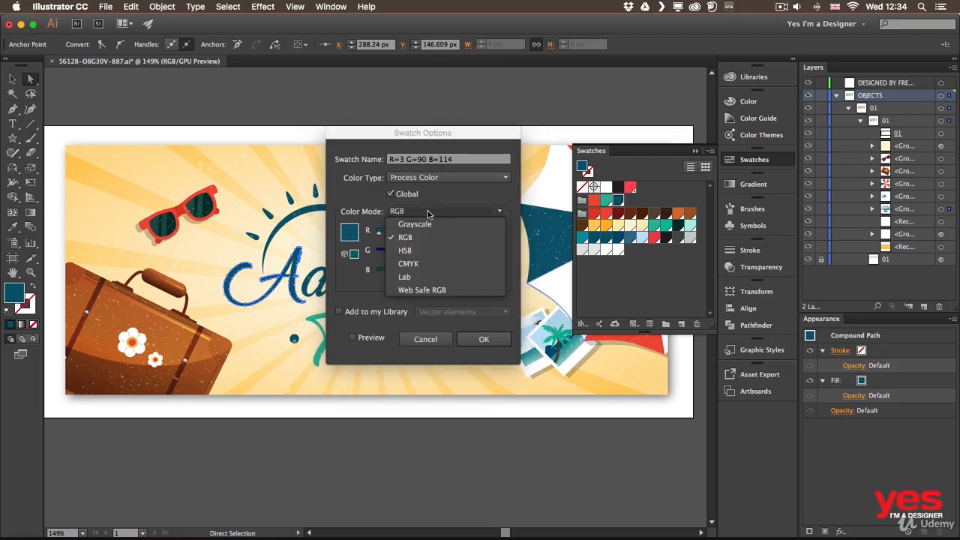
click(441, 213)
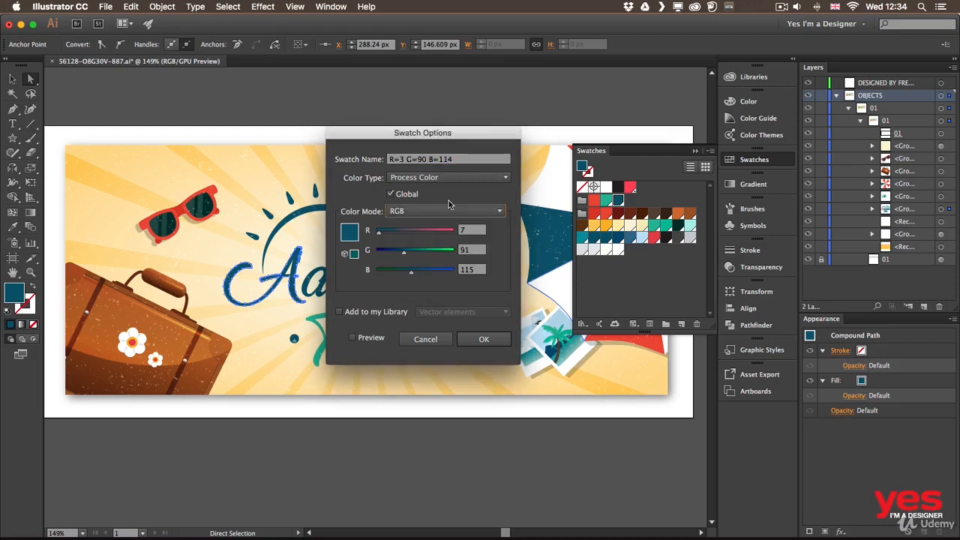
click(435, 215)
click(425, 262)
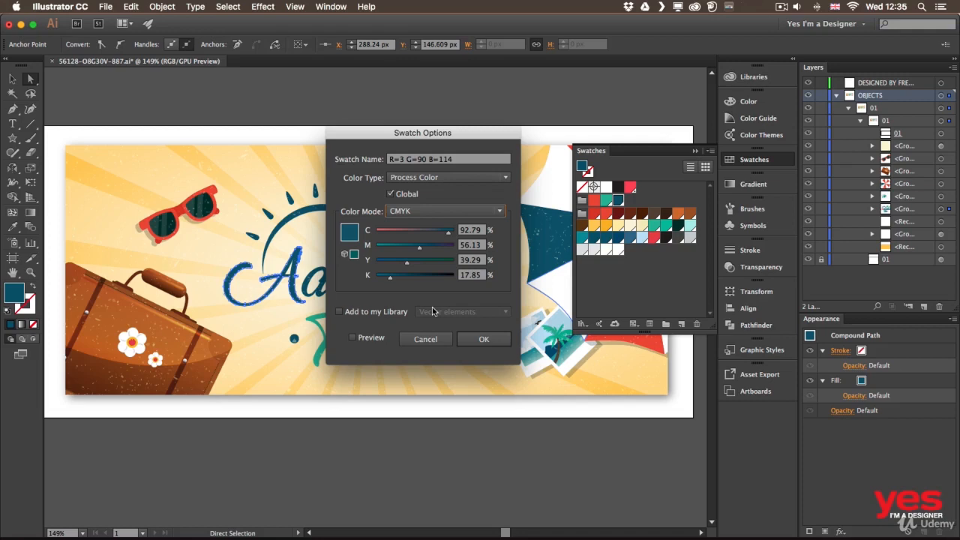
click(440, 339)
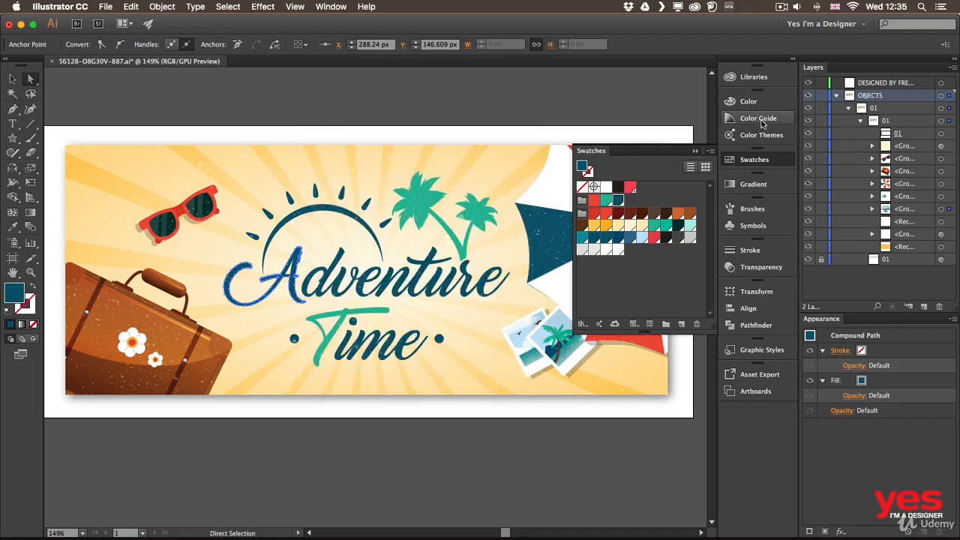
Show the saved color themes, switch to Adobe Color CC in Chrome, and shift the wheel's brown color to dark green and purple to magenta.
click(756, 136)
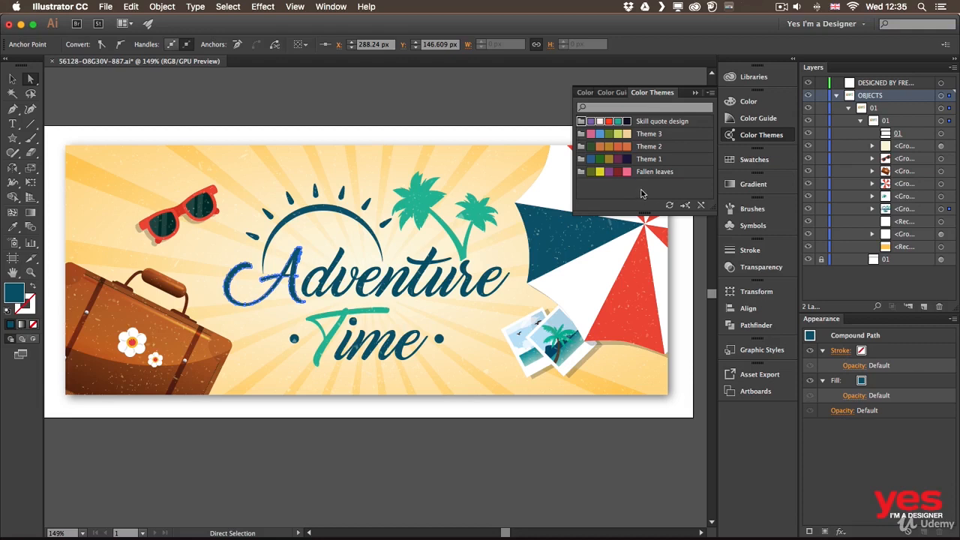
key(super+Tab)
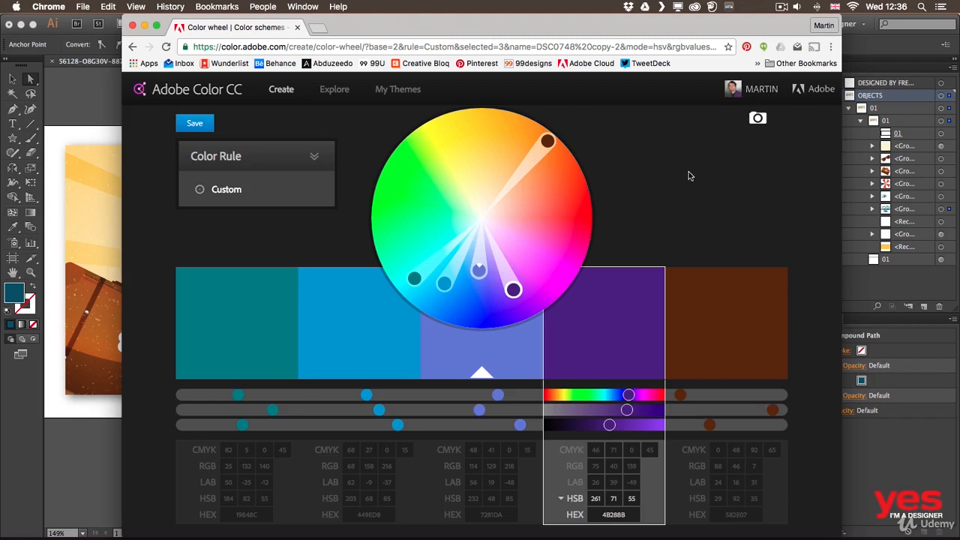
drag(548, 141, 439, 193)
drag(513, 290, 536, 248)
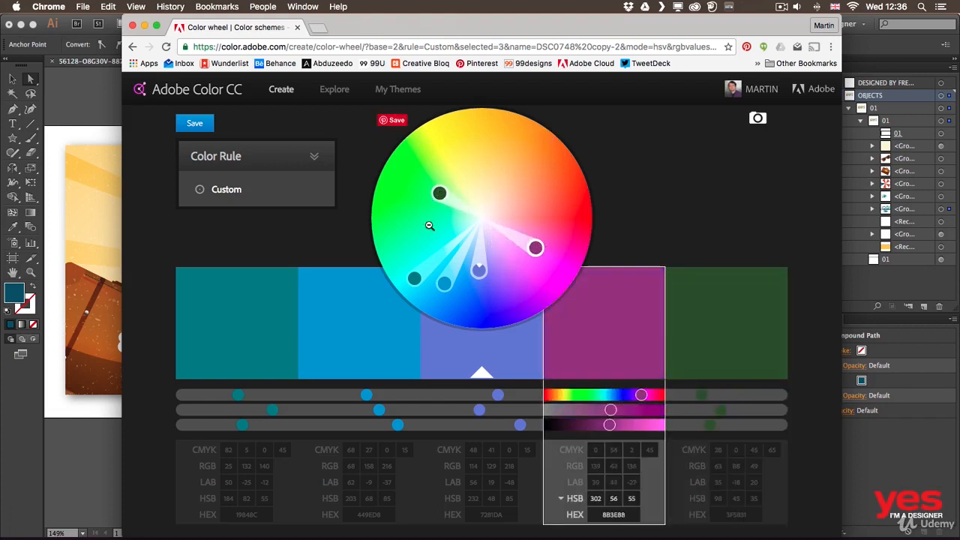
Explore the newest published themes and save the first one as Color Theme 1 to the Vector elements library.
click(343, 90)
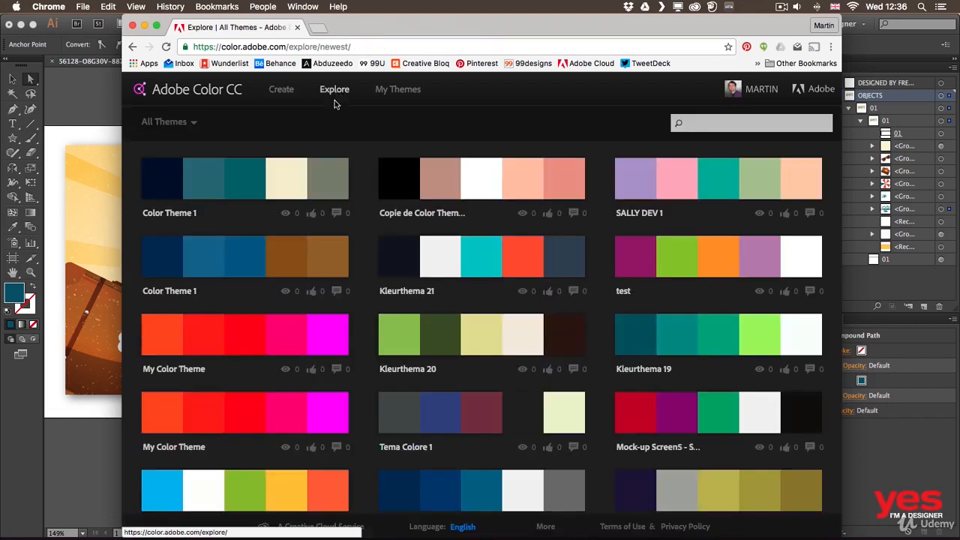
mouse_move(259, 194)
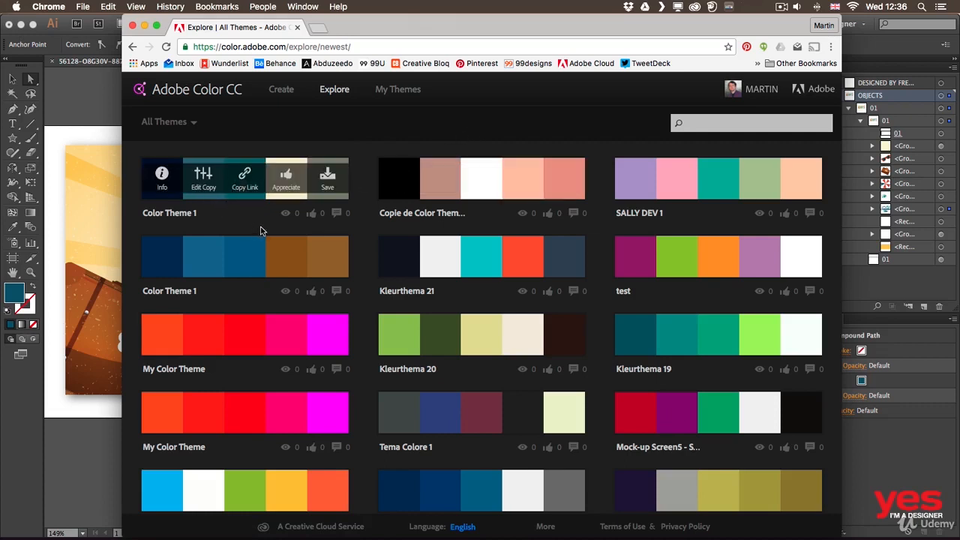
click(329, 177)
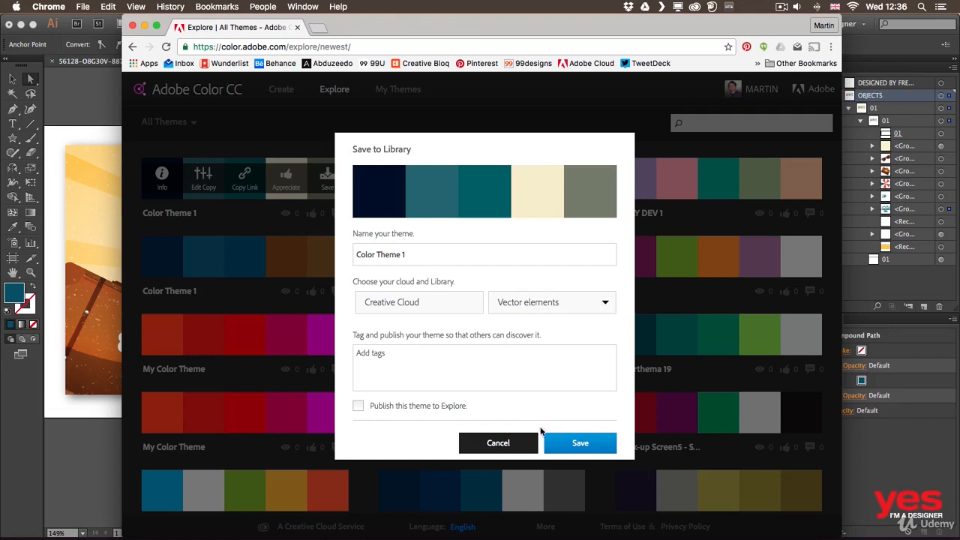
click(582, 448)
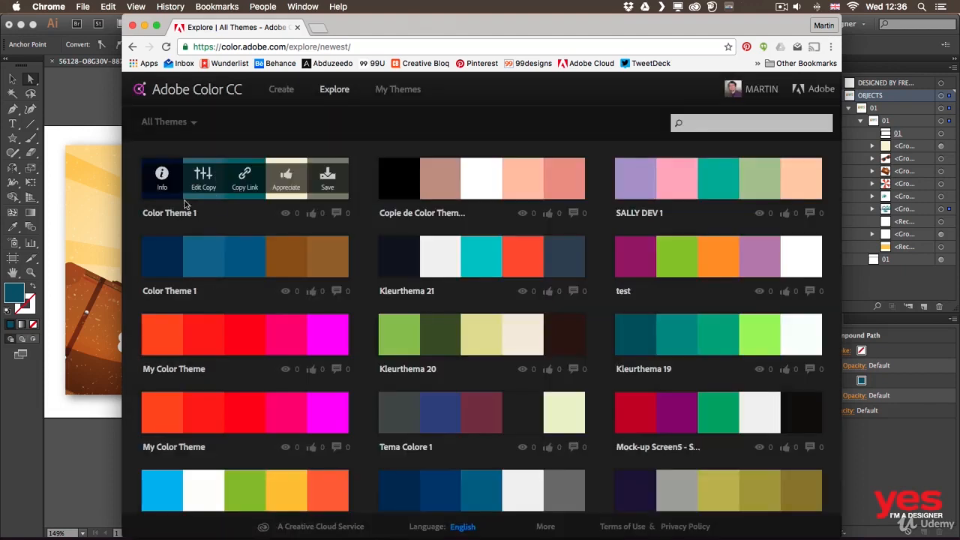
View the details of the saved Color Theme 1 on Adobe Color CC and switch back to Illustrator.
click(165, 187)
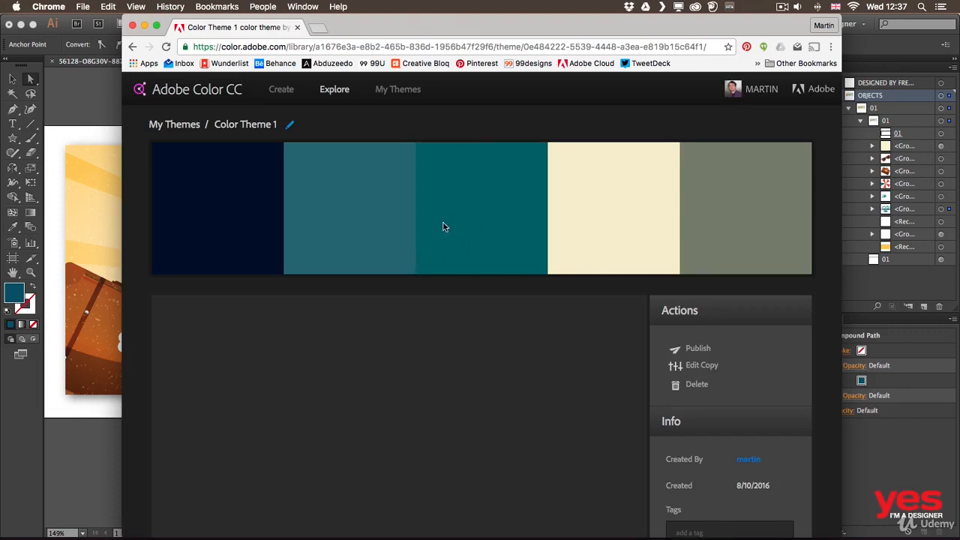
click(469, 222)
click(567, 198)
click(111, 93)
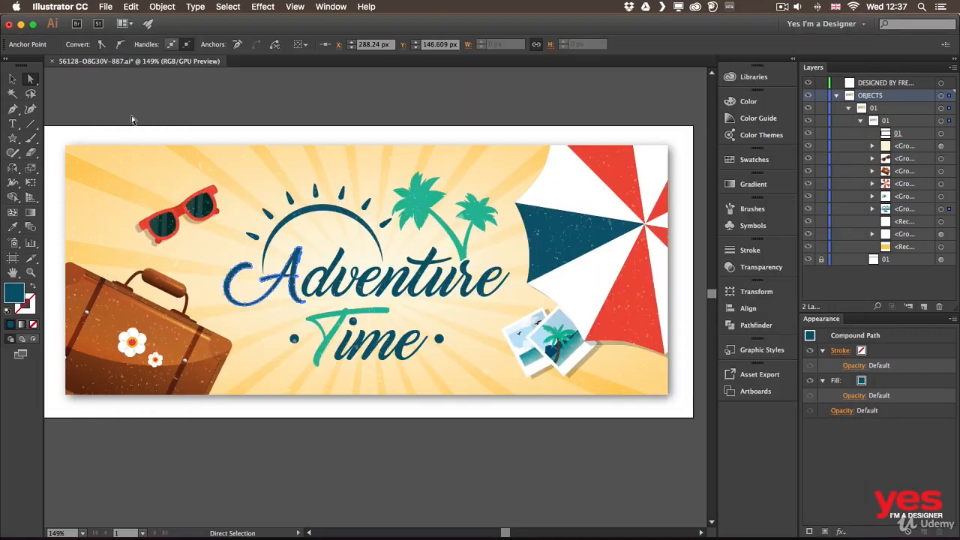
Add Color Theme 1 from the Vector elements library to the document's swatches and display the swatches.
click(750, 84)
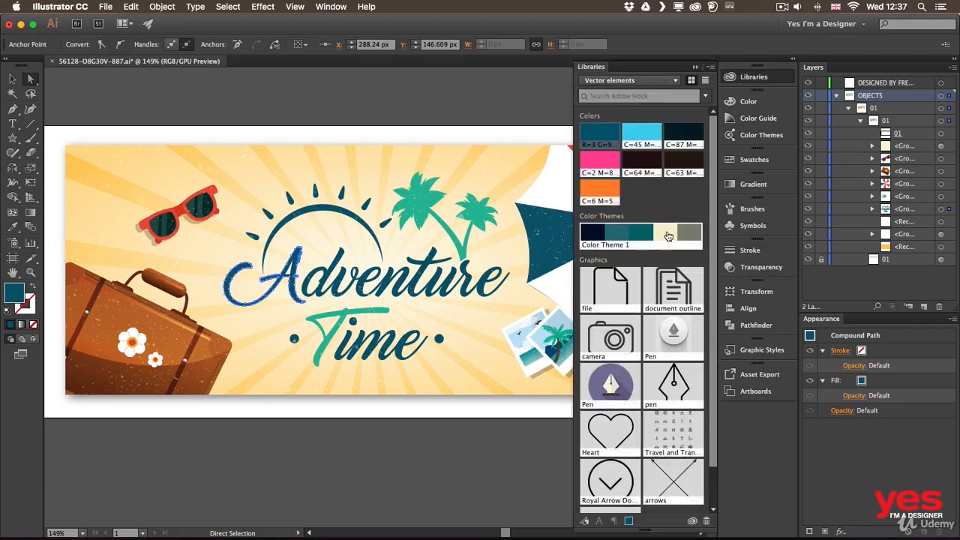
click(677, 237)
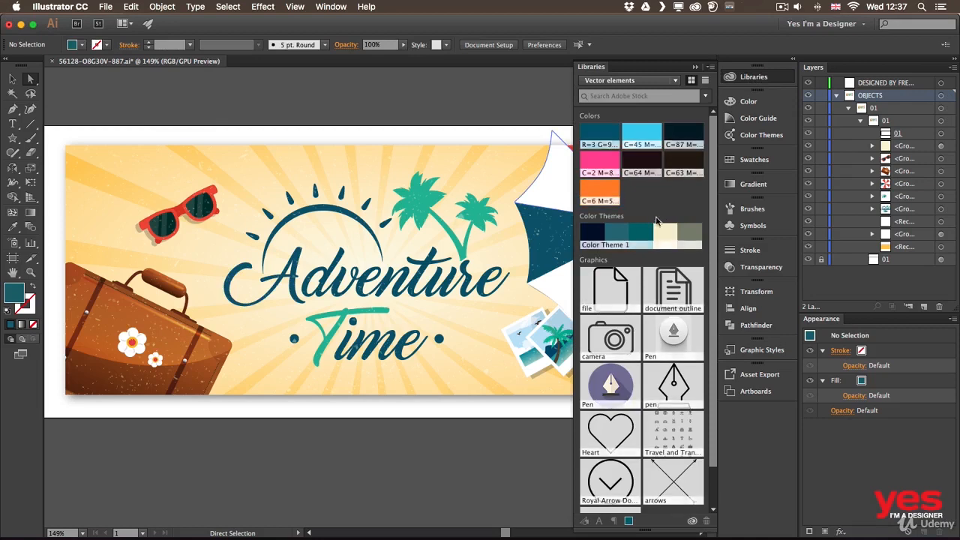
right_click(643, 235)
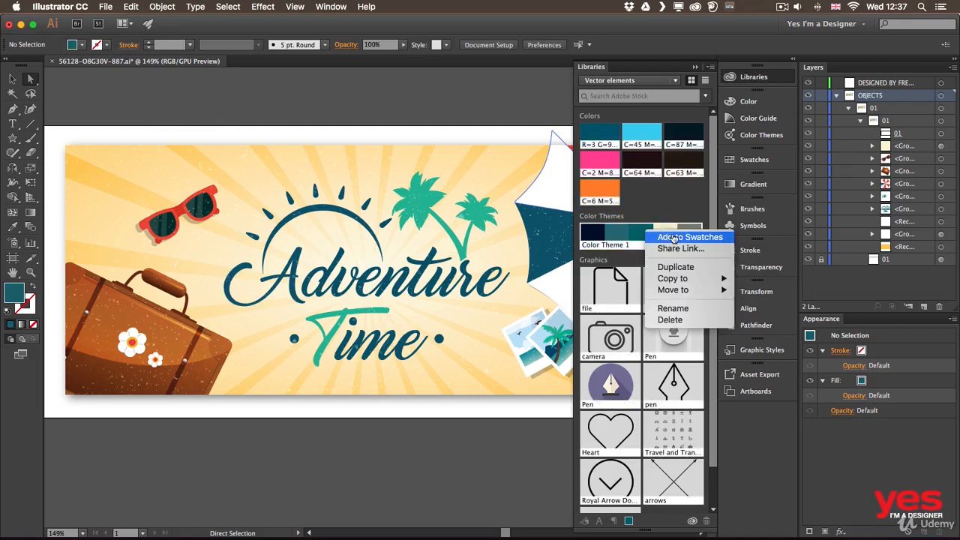
click(677, 238)
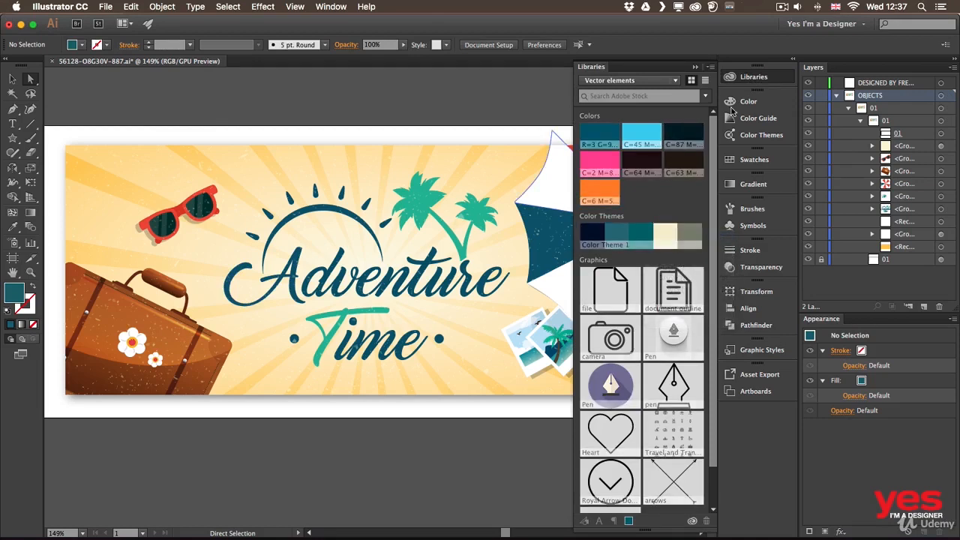
click(754, 160)
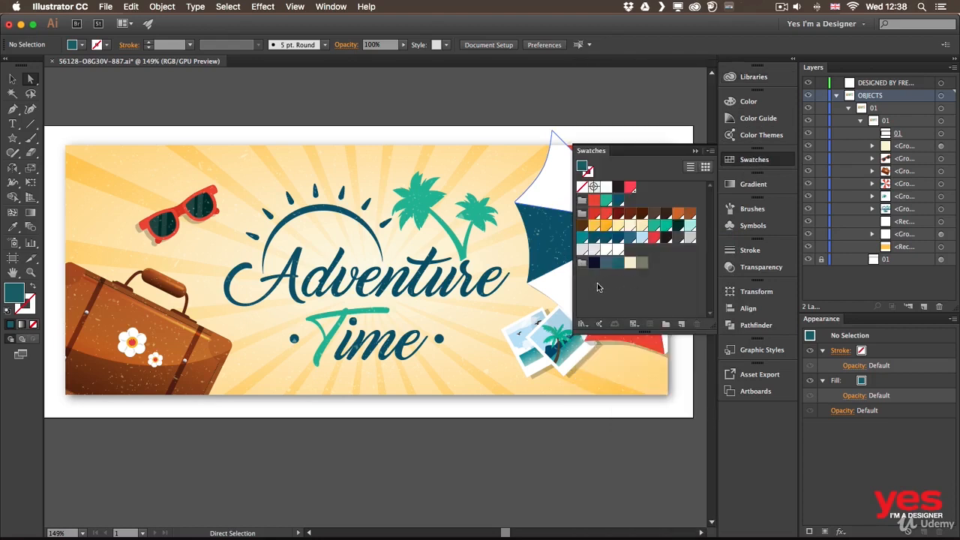
Select all the artwork, recolor it with the Color Theme 1 group using Recolor Artwork, and deselect it.
key(v)
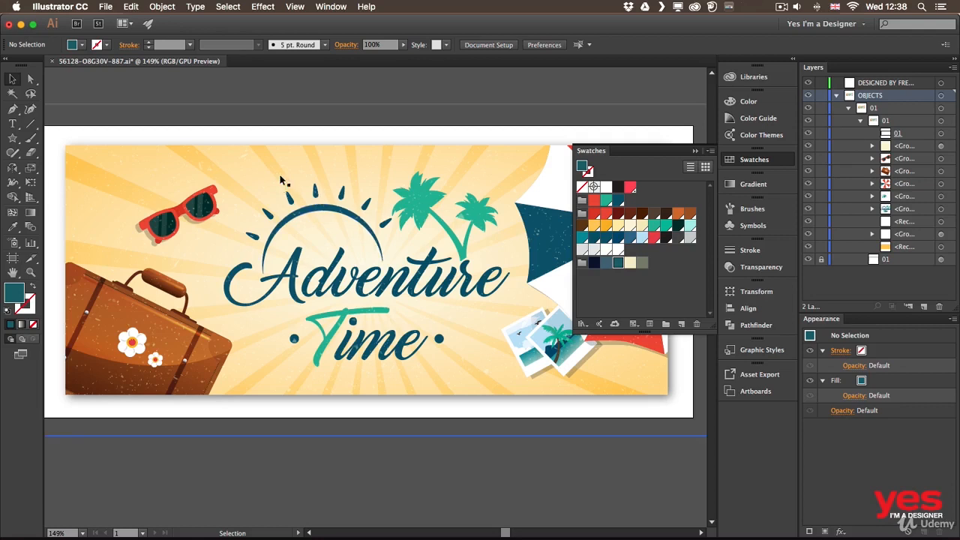
key(super+a)
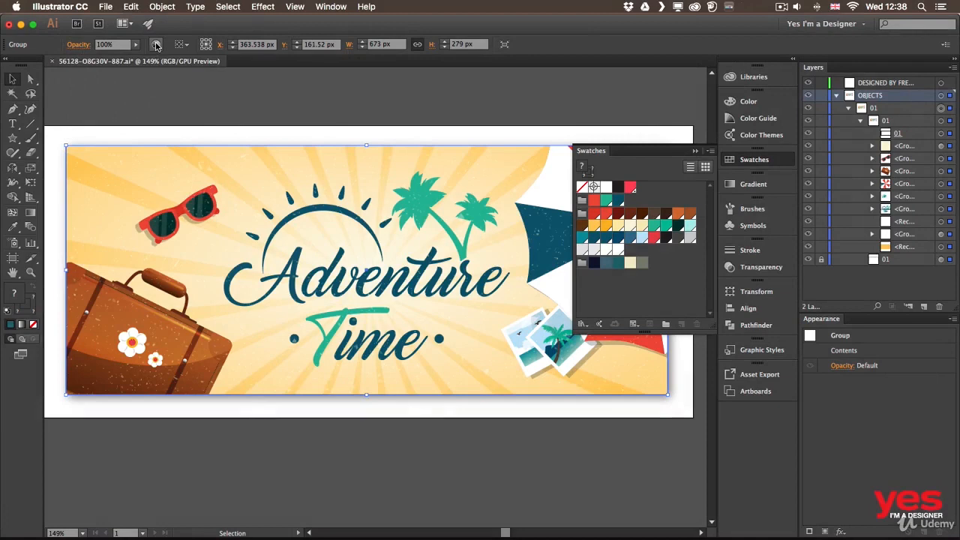
click(155, 44)
drag(611, 127, 612, 102)
mouse_move(646, 216)
mouse_down()
mouse_move(646, 300)
mouse_move(653, 209)
mouse_up()
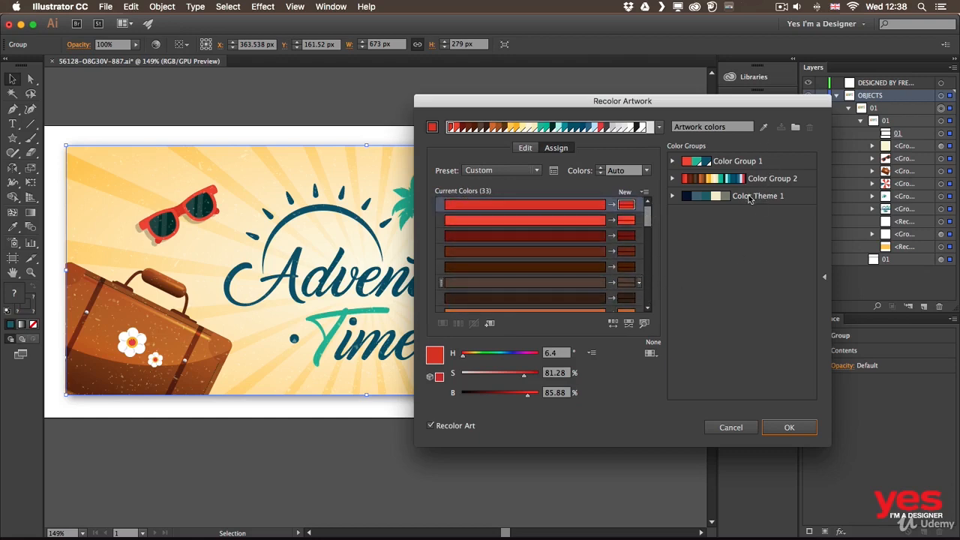
drag(639, 95, 748, 93)
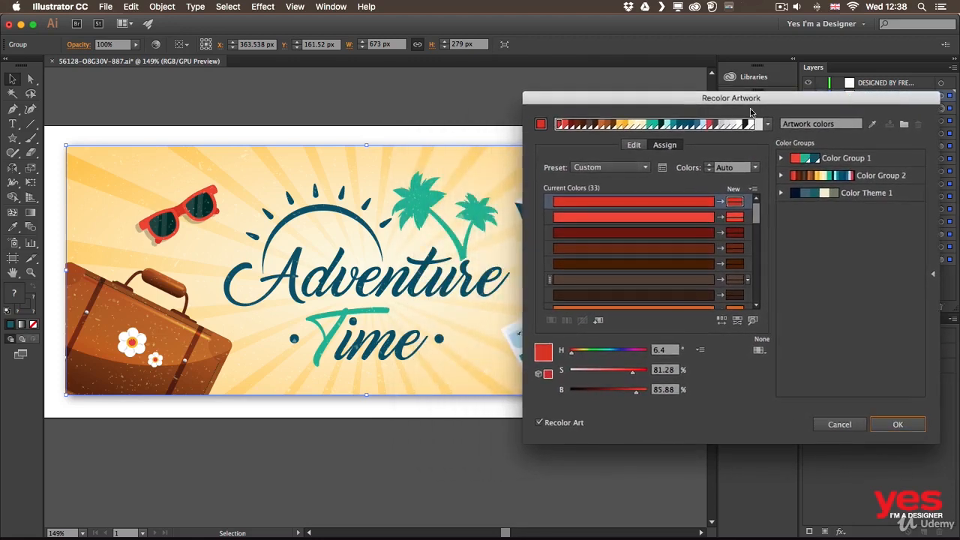
click(862, 194)
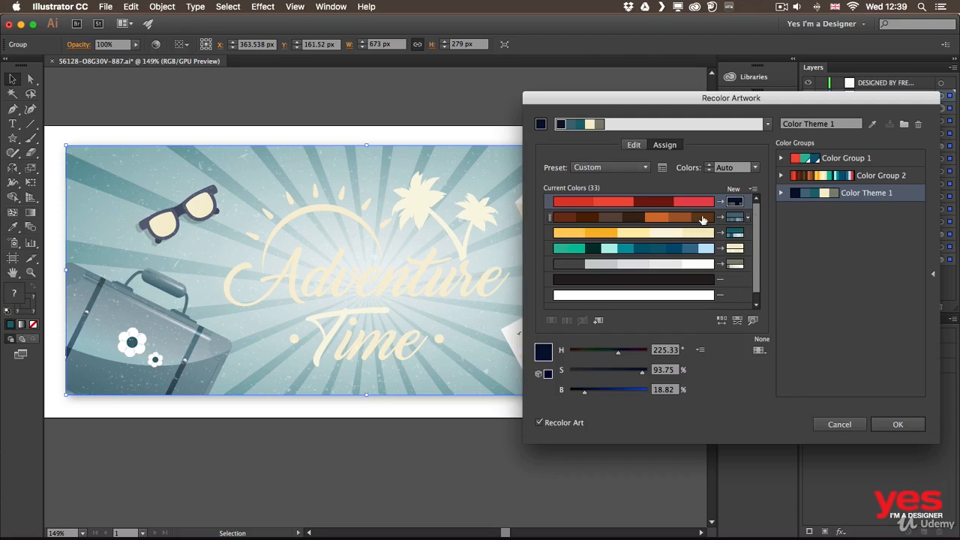
drag(675, 101, 572, 93)
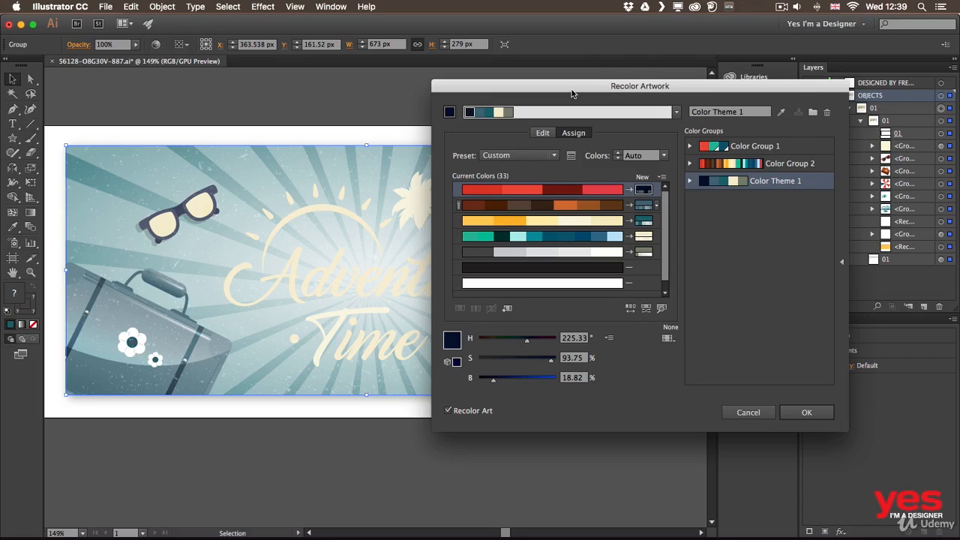
click(805, 413)
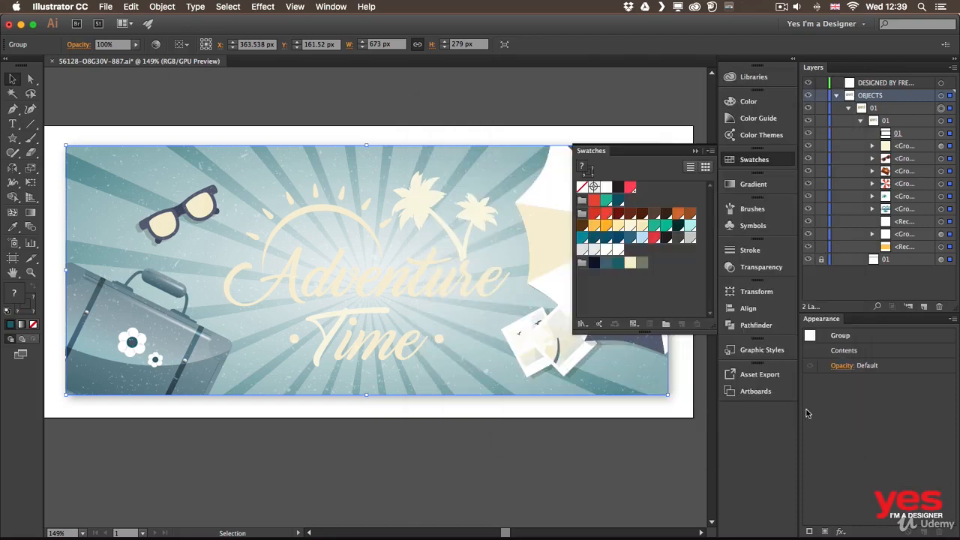
click(753, 162)
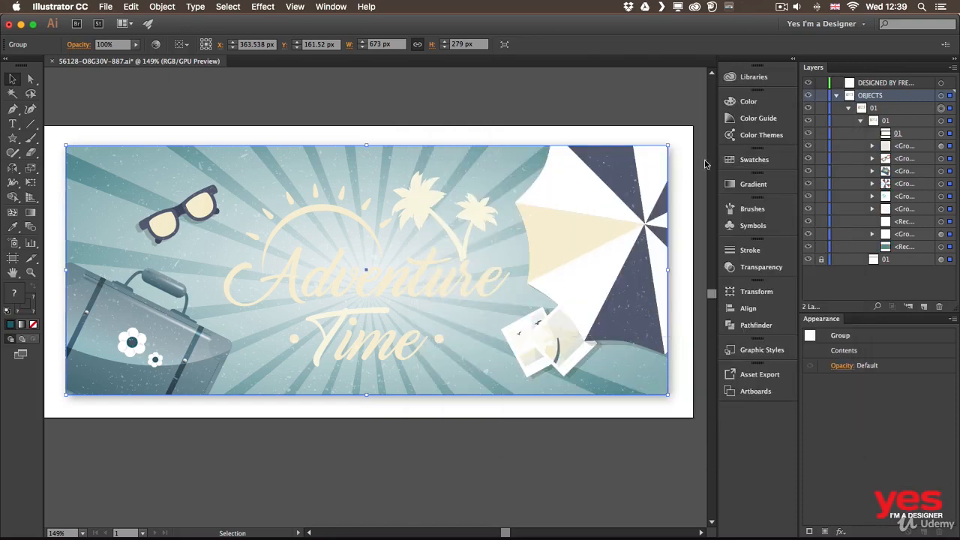
click(649, 99)
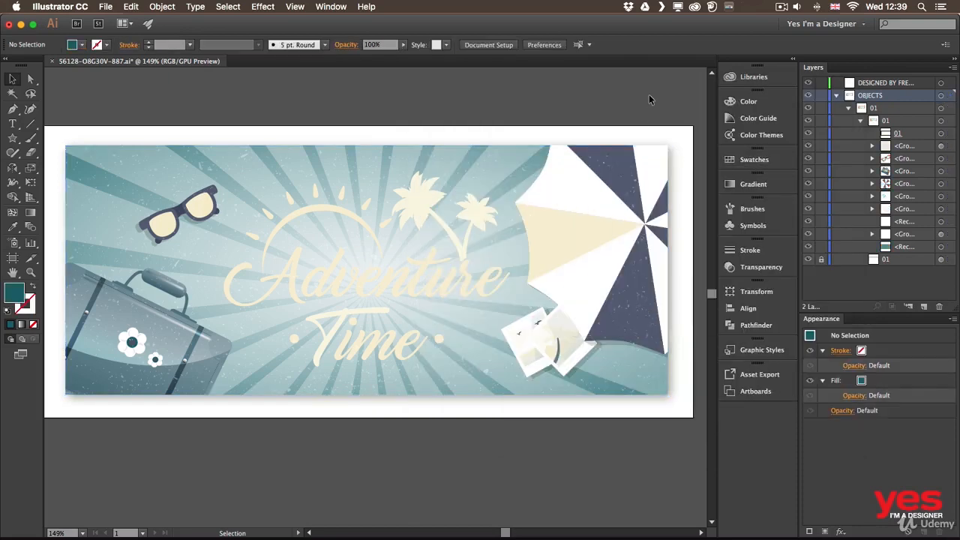
Undo and redo the recoloring to compare both versions, then deselect the artwork and display the swatches.
key(super+z)
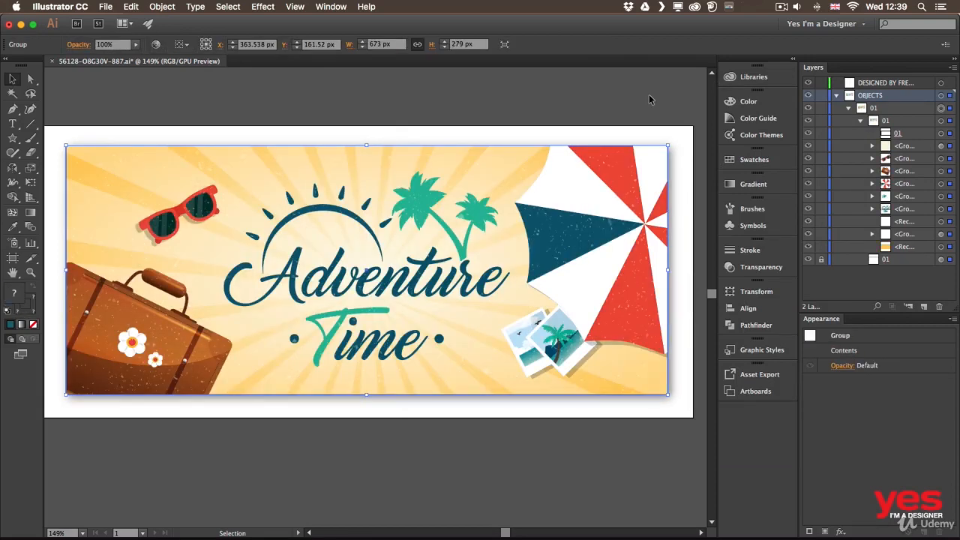
key(super+shift+z)
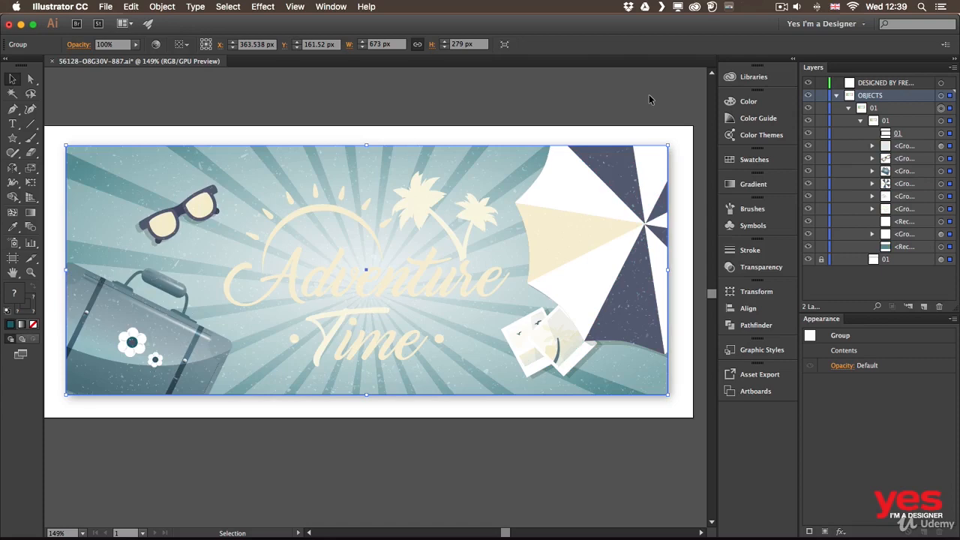
click(658, 91)
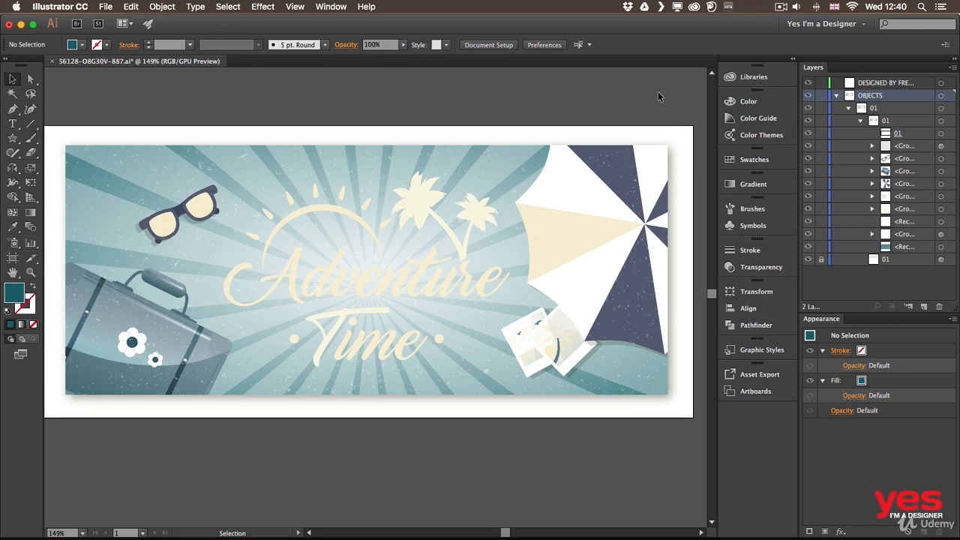
click(756, 160)
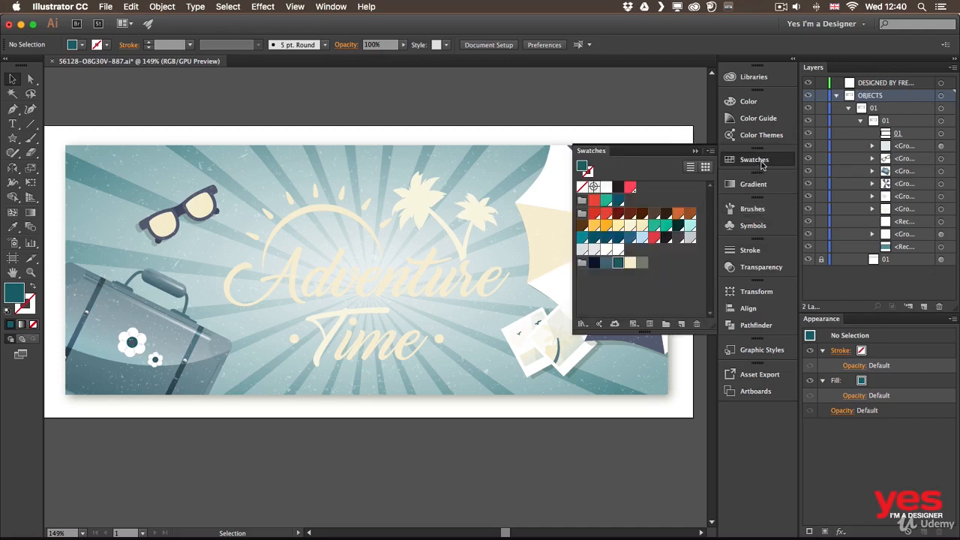